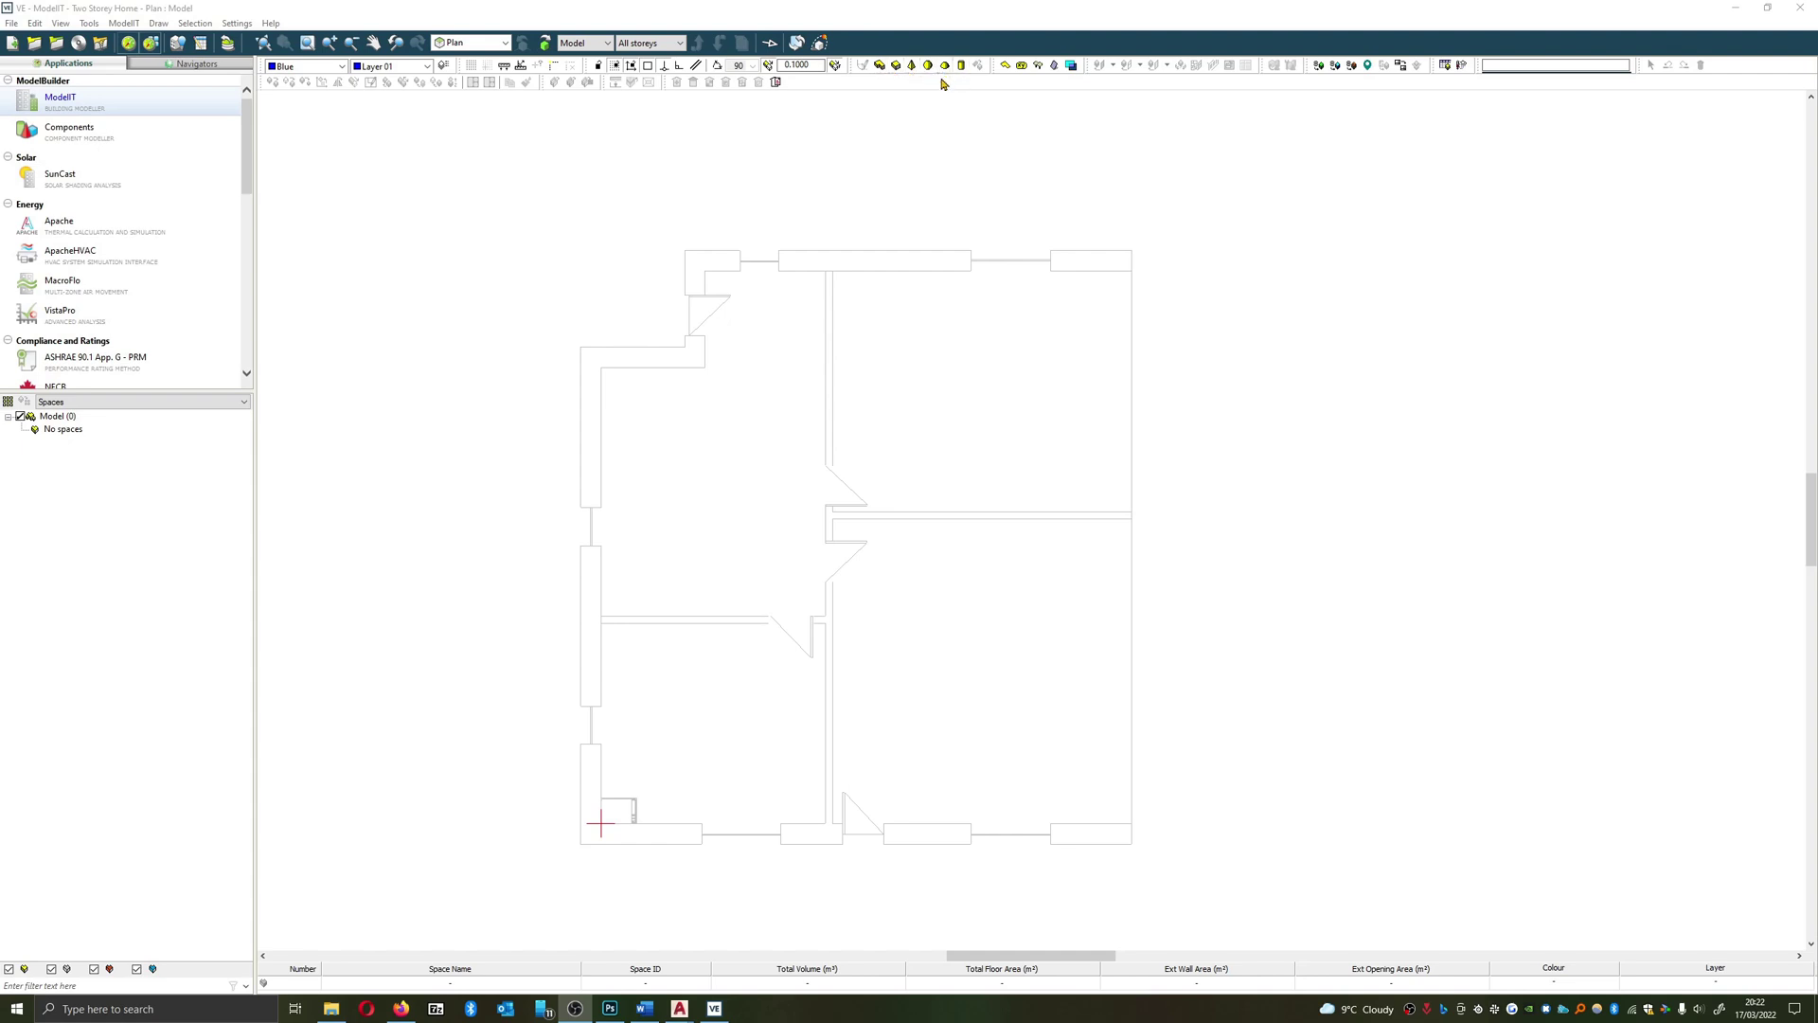
# Start a new building space and change its reference to 00-00-Corridor
pyautogui.click(881, 65)
pyautogui.moveTo(1484, 272); pyautogui.dragTo(881, 352)
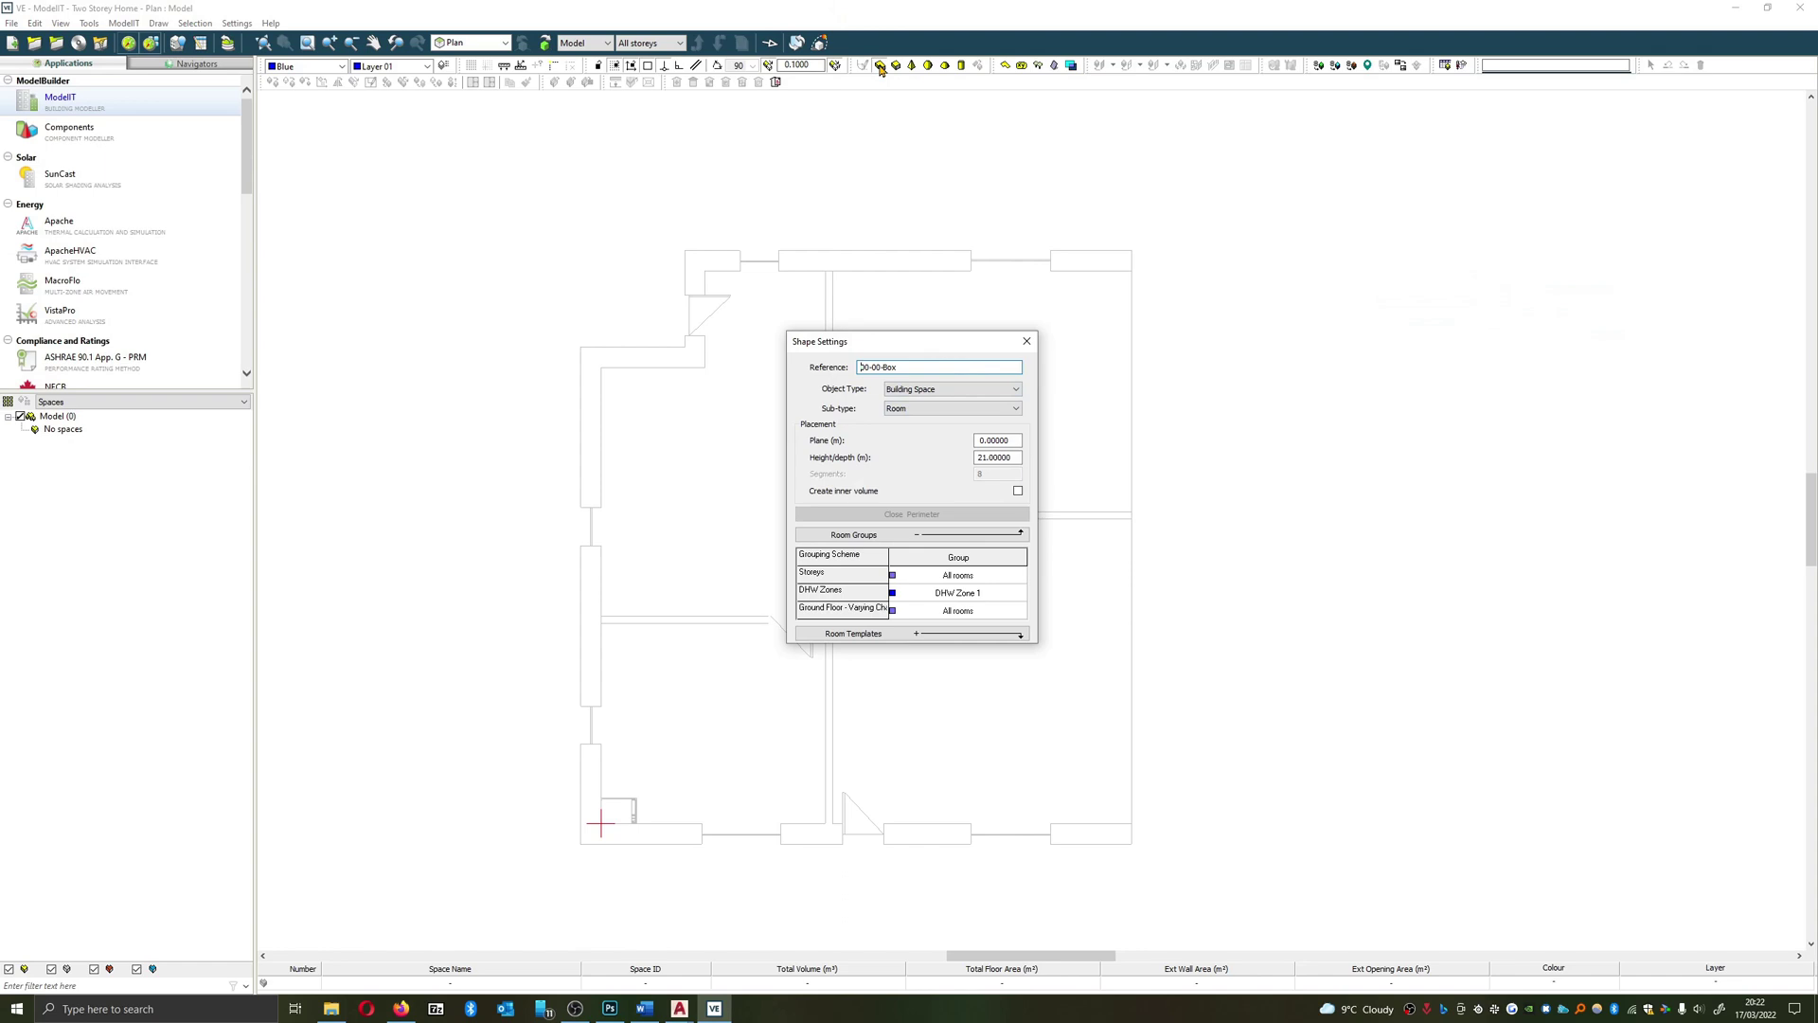
pyautogui.moveTo(893, 348); pyautogui.dragTo(1315, 288)
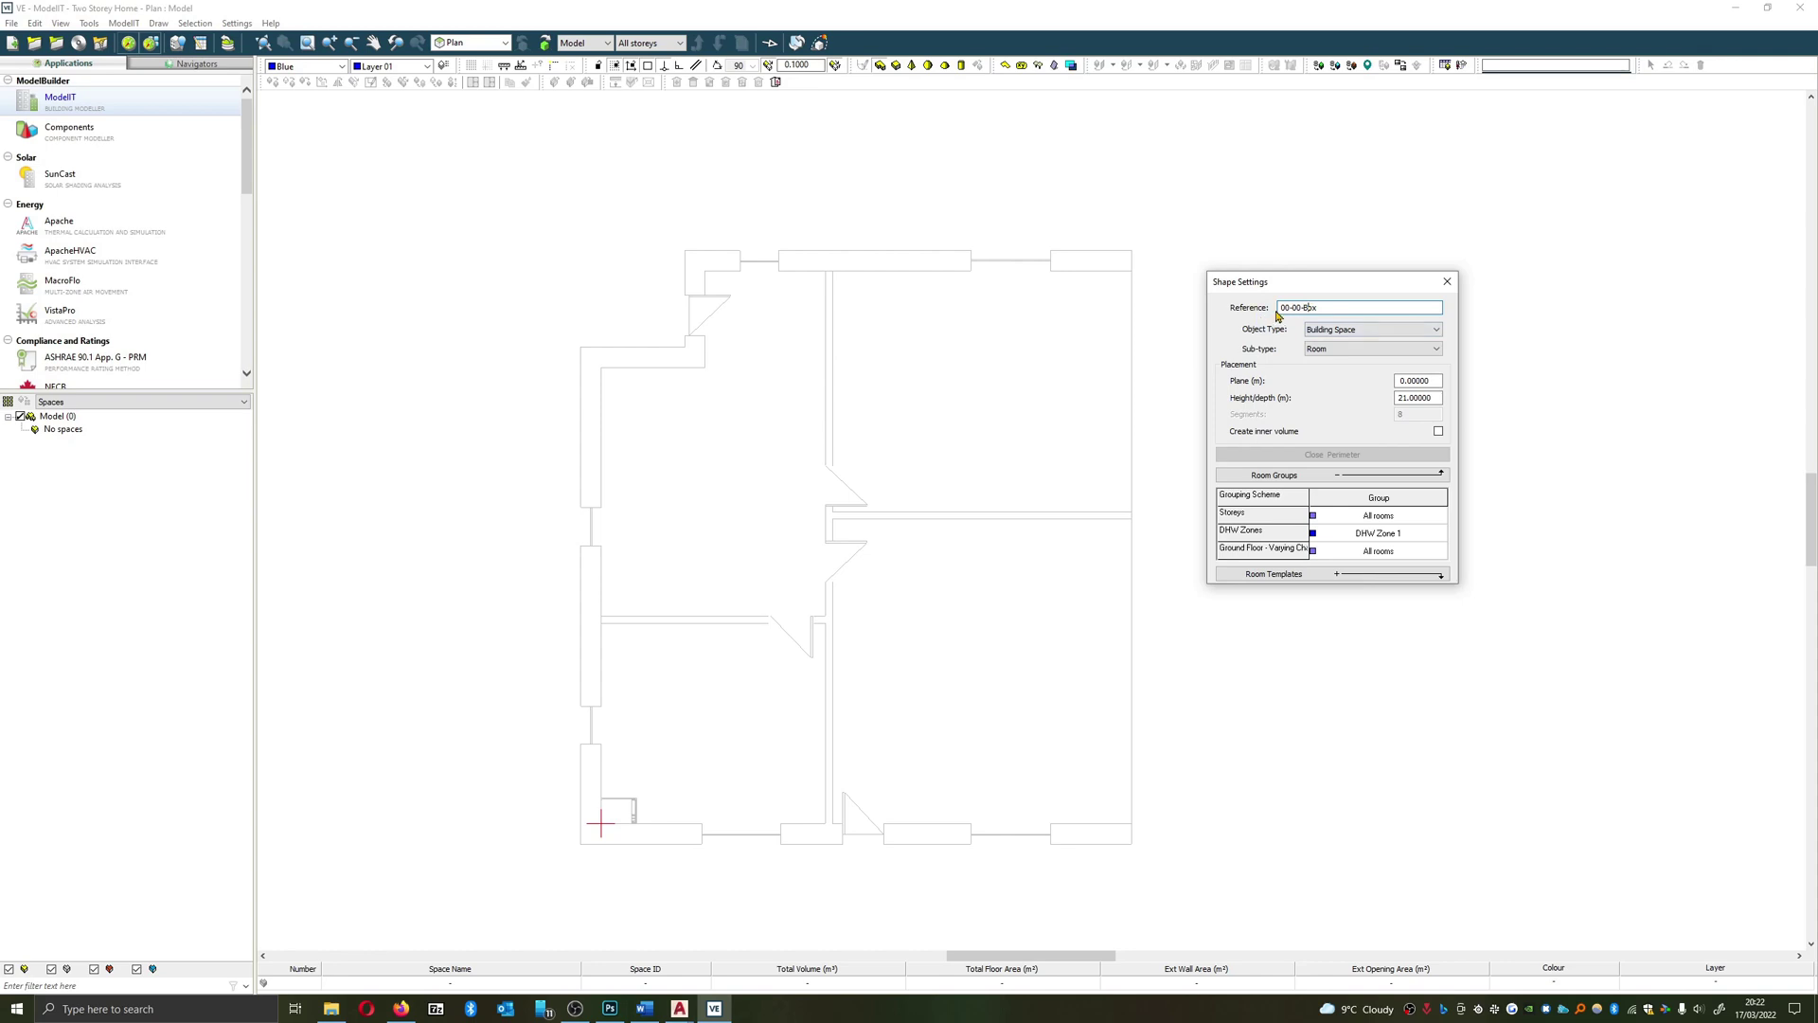
pyautogui.moveTo(1283, 308); pyautogui.dragTo(1359, 306)
pyautogui.click(1327, 306)
pyautogui.write('Corridor')
# Change the space height from 21 m to 3 m and zoom into the plan
pyautogui.doubleClick(1415, 398)
pyautogui.write('3')
pyautogui.click(1418, 379)
pyautogui.scroll(5, 701, 283)
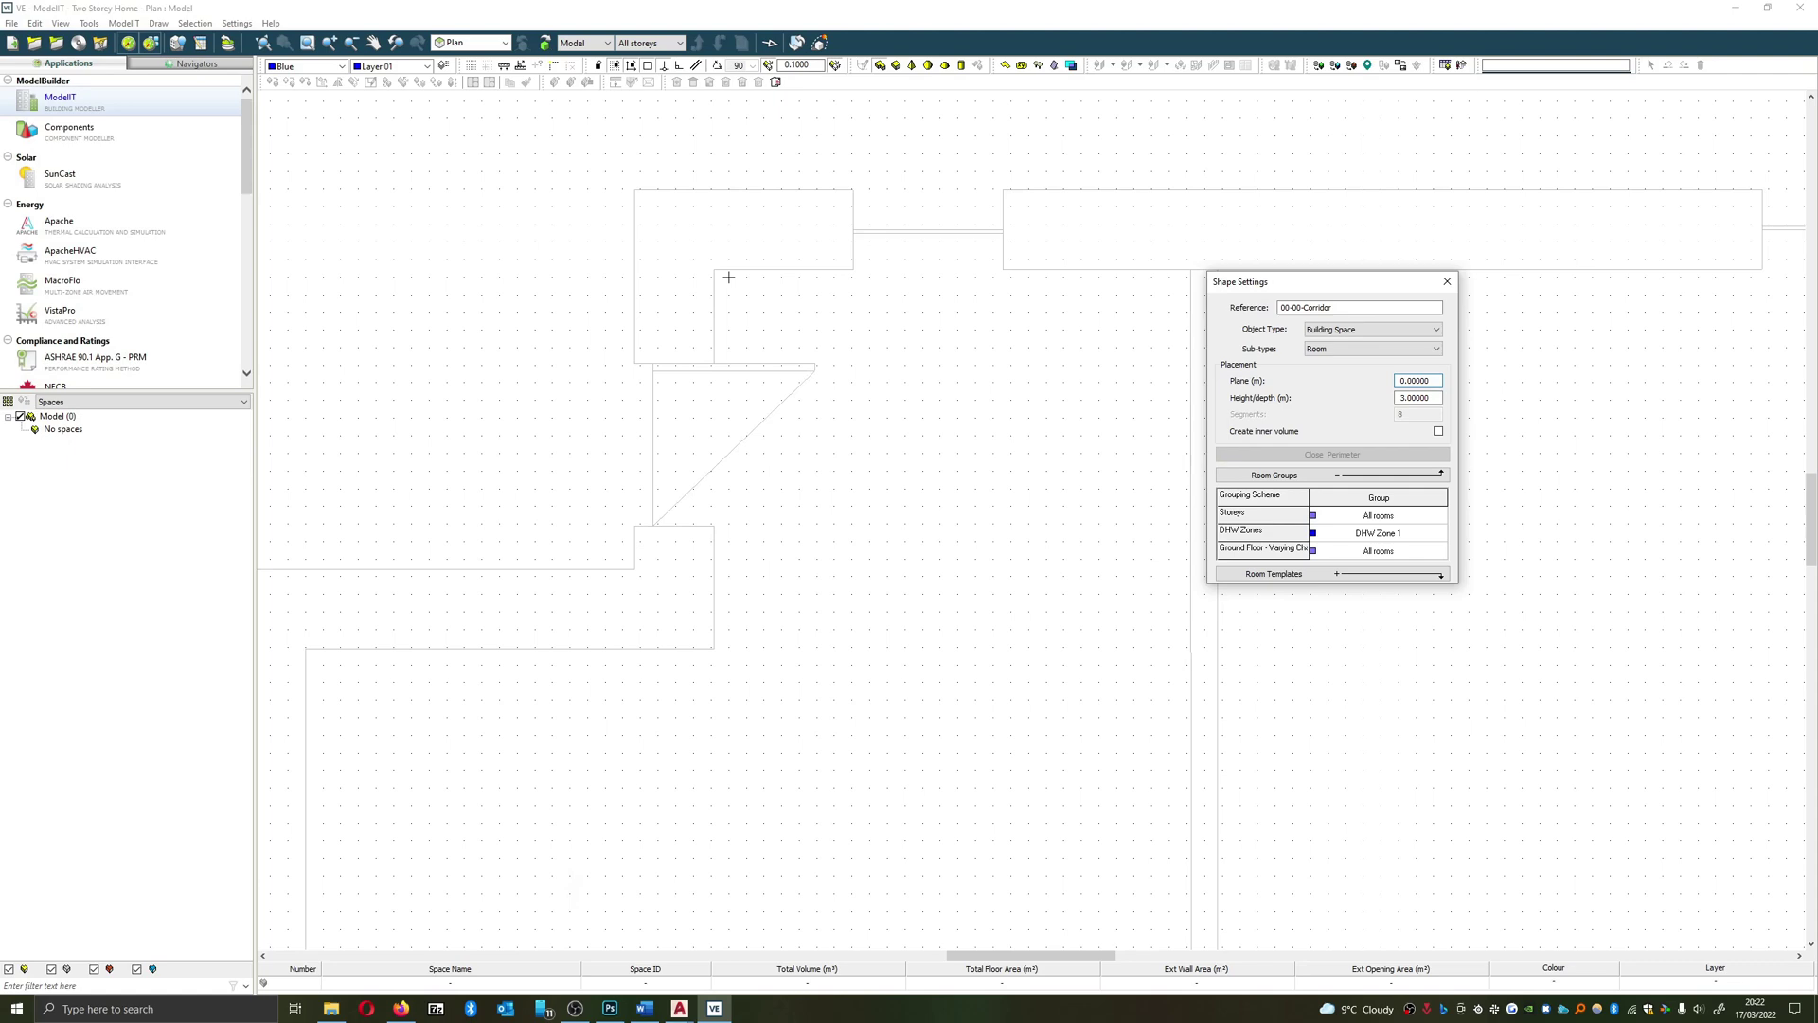
pyautogui.scroll(1, 724, 291)
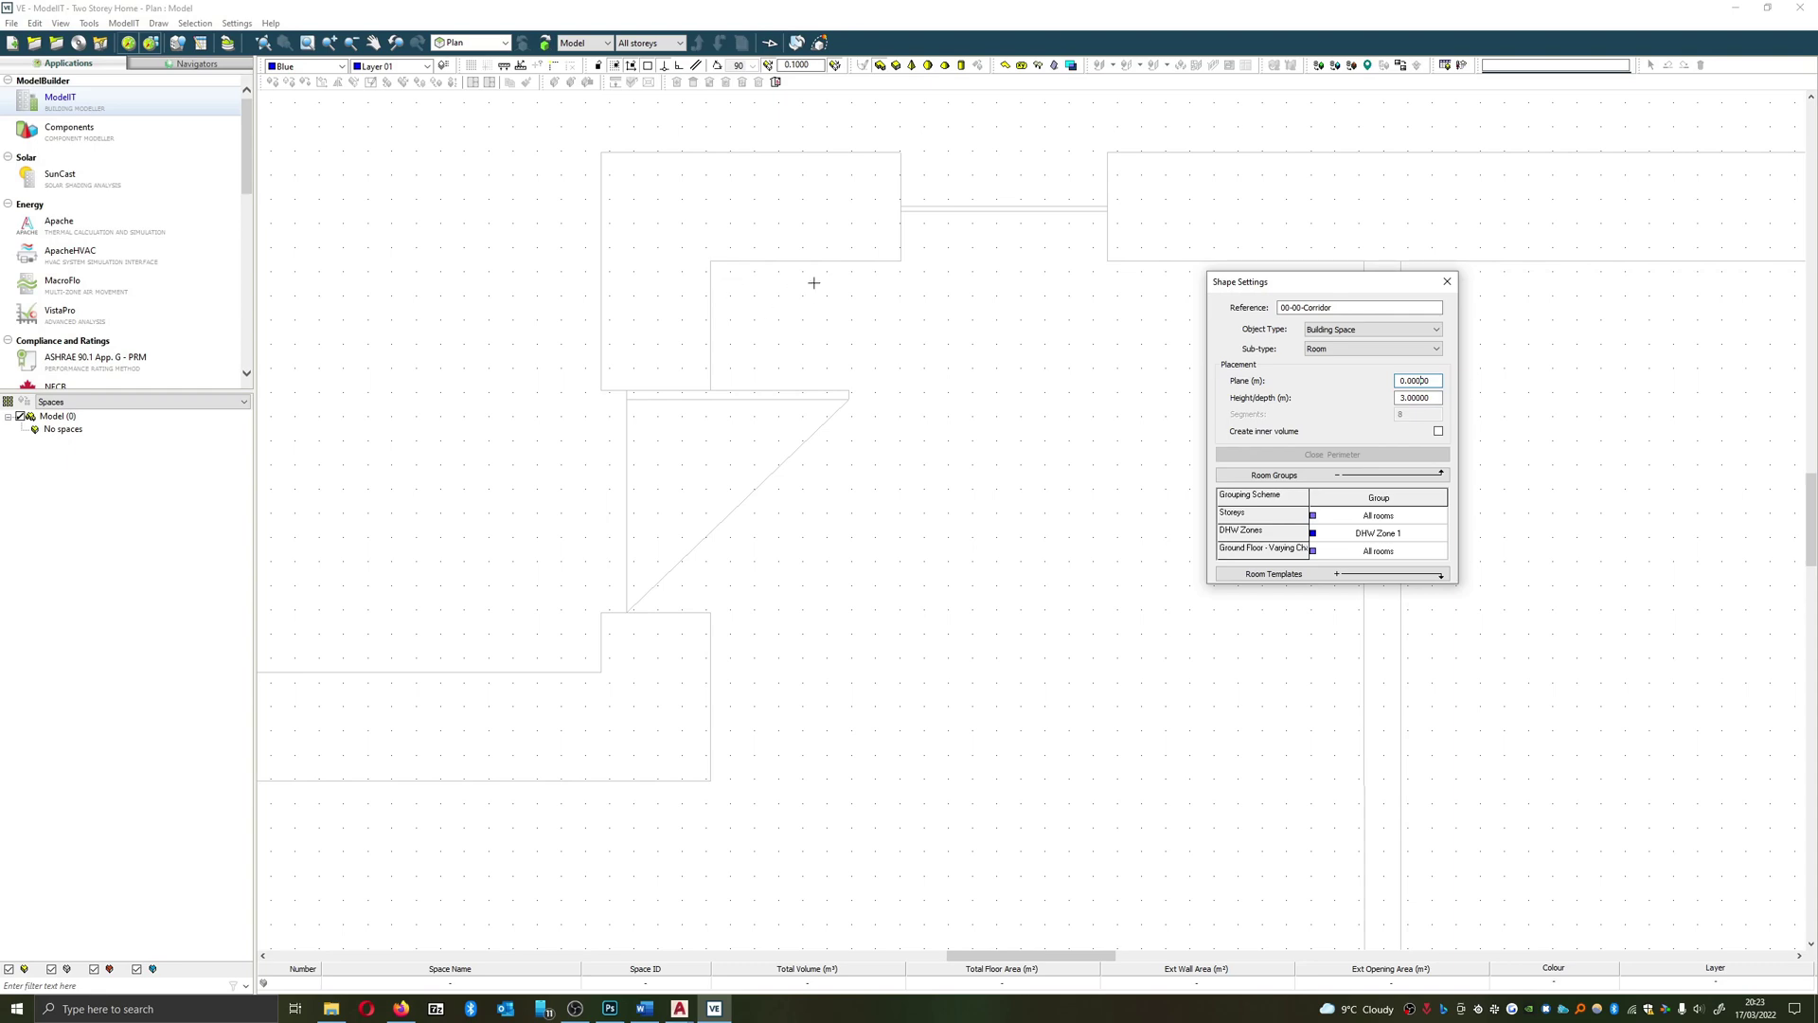
# Trace the corridor's first corner, top edge and 7.80 m vertical edge
pyautogui.click(710, 268)
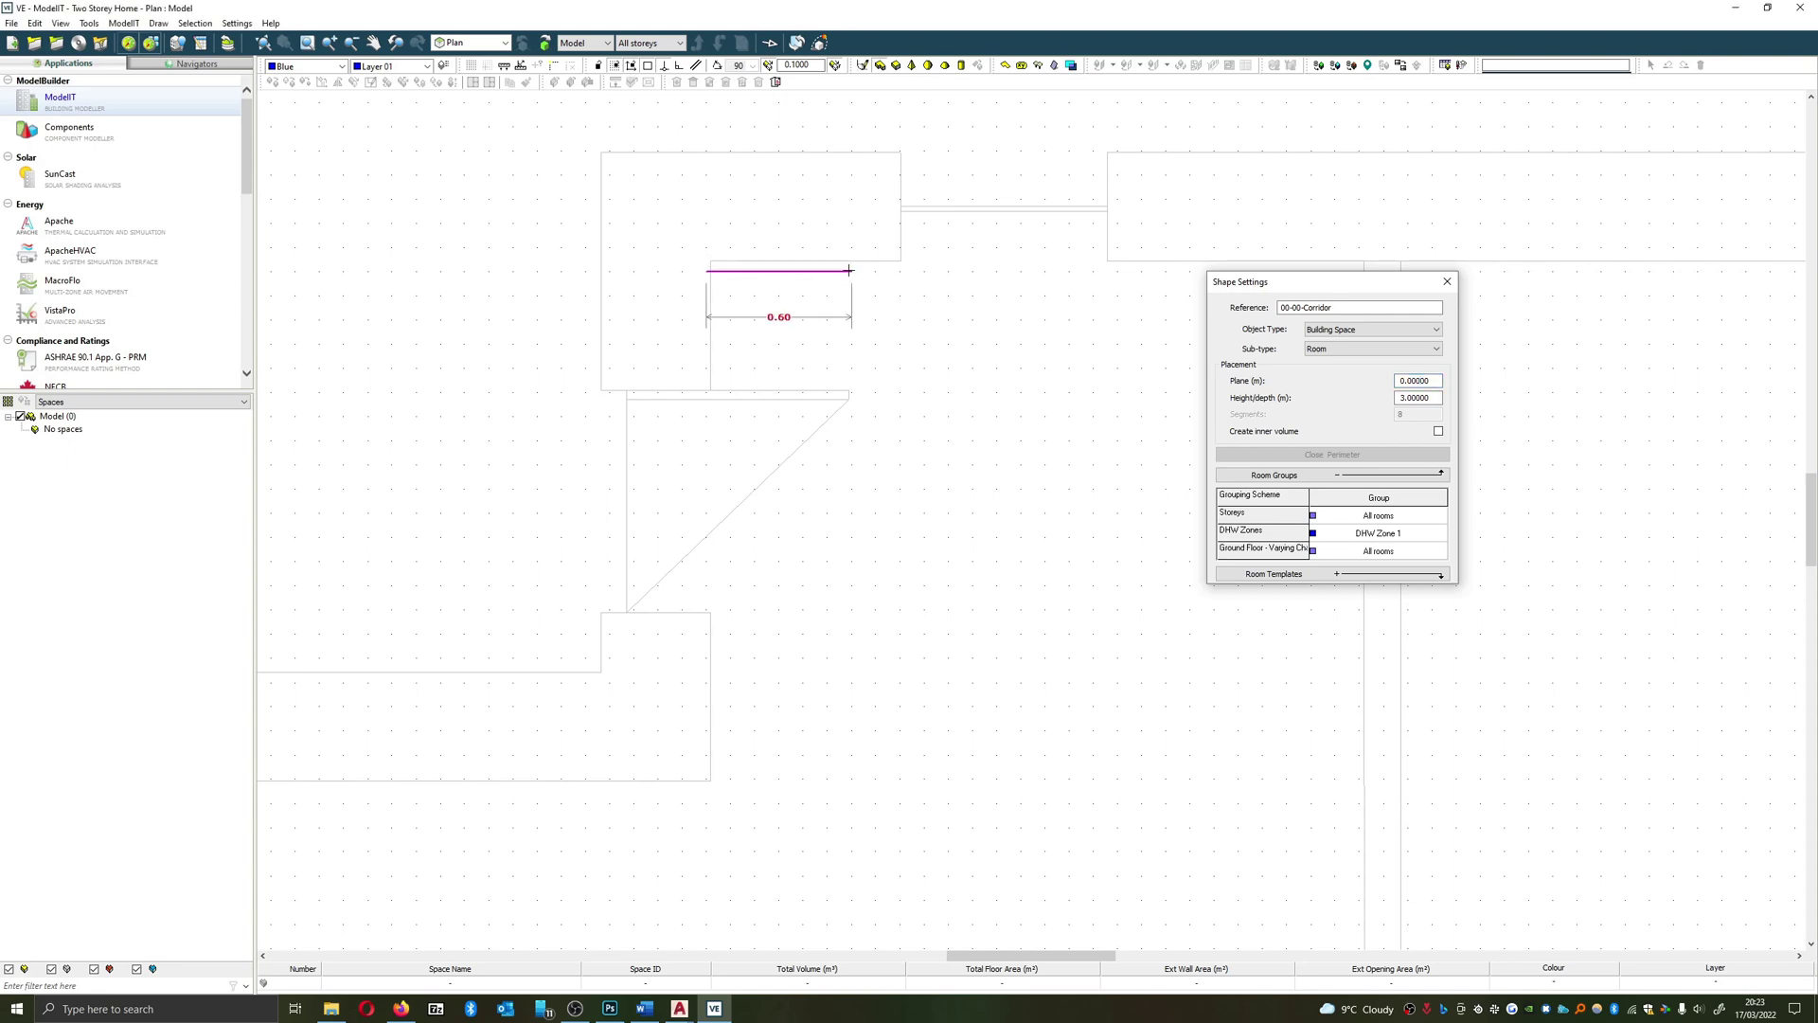
pyautogui.scroll(-2, 786, 270)
pyautogui.moveTo(726, 272); pyautogui.dragTo(463, 260, button='middle')
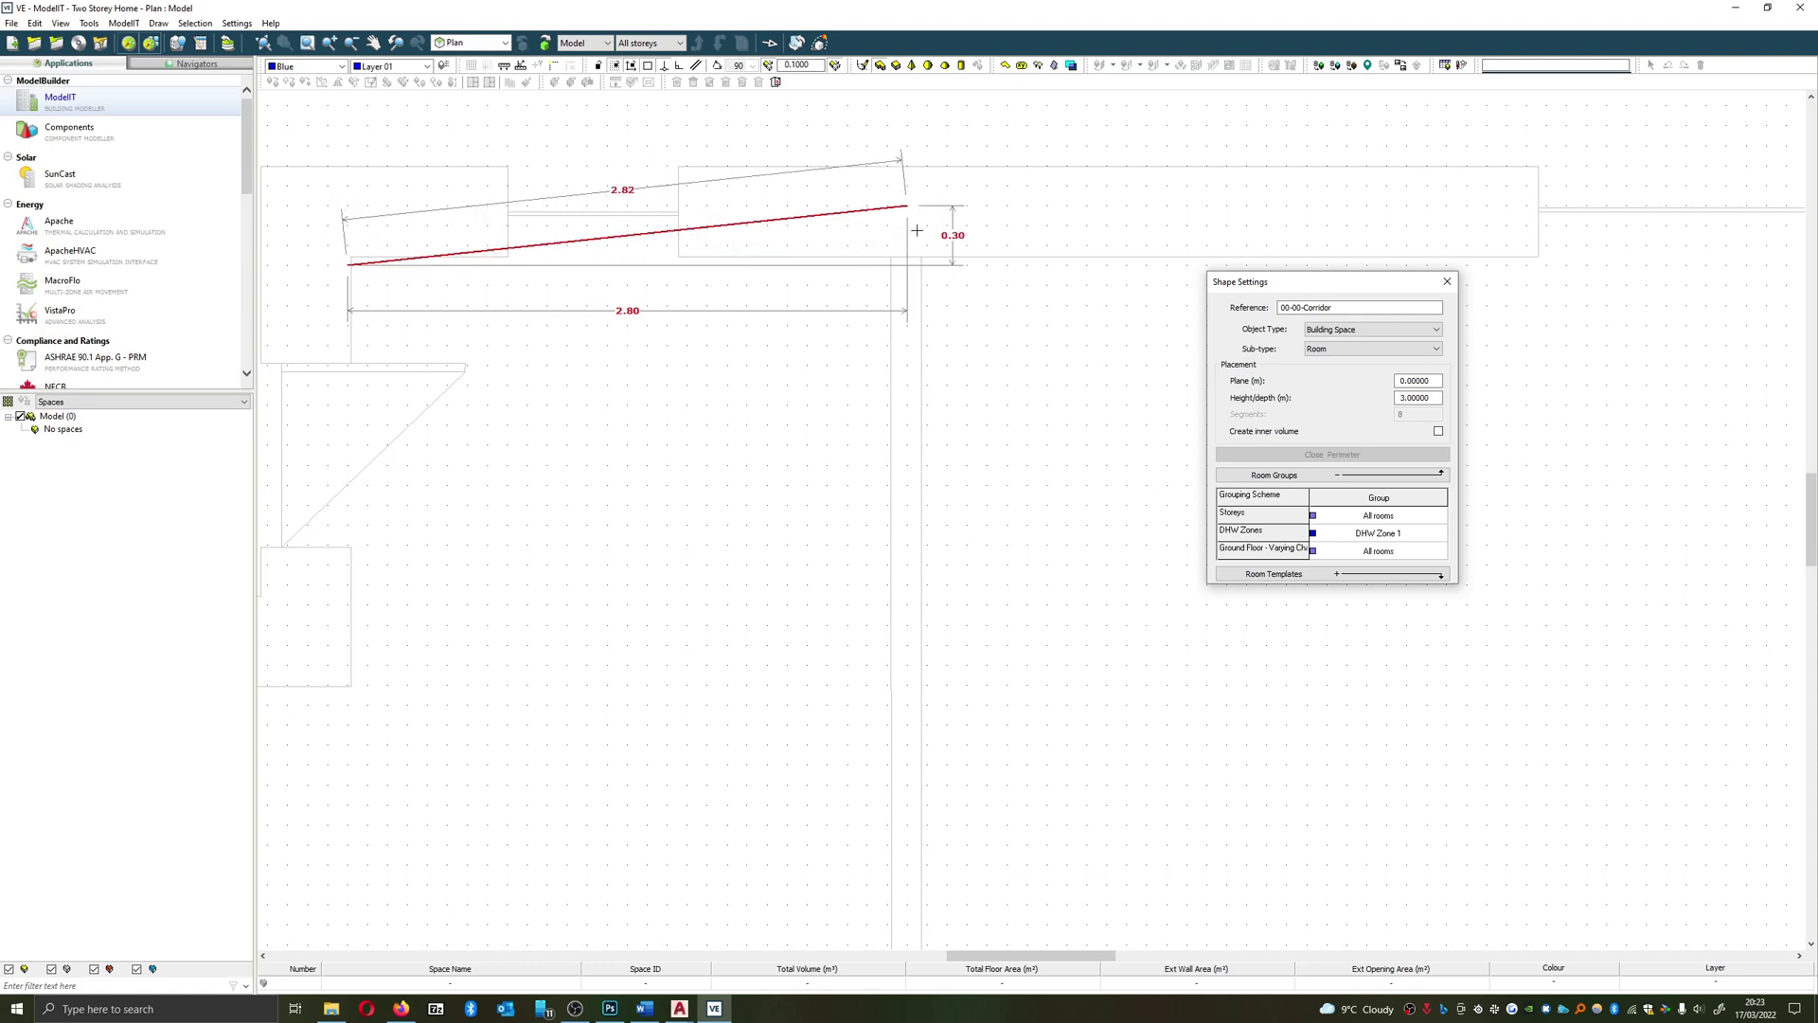
pyautogui.click(908, 265)
pyautogui.scroll(-5, 904, 449)
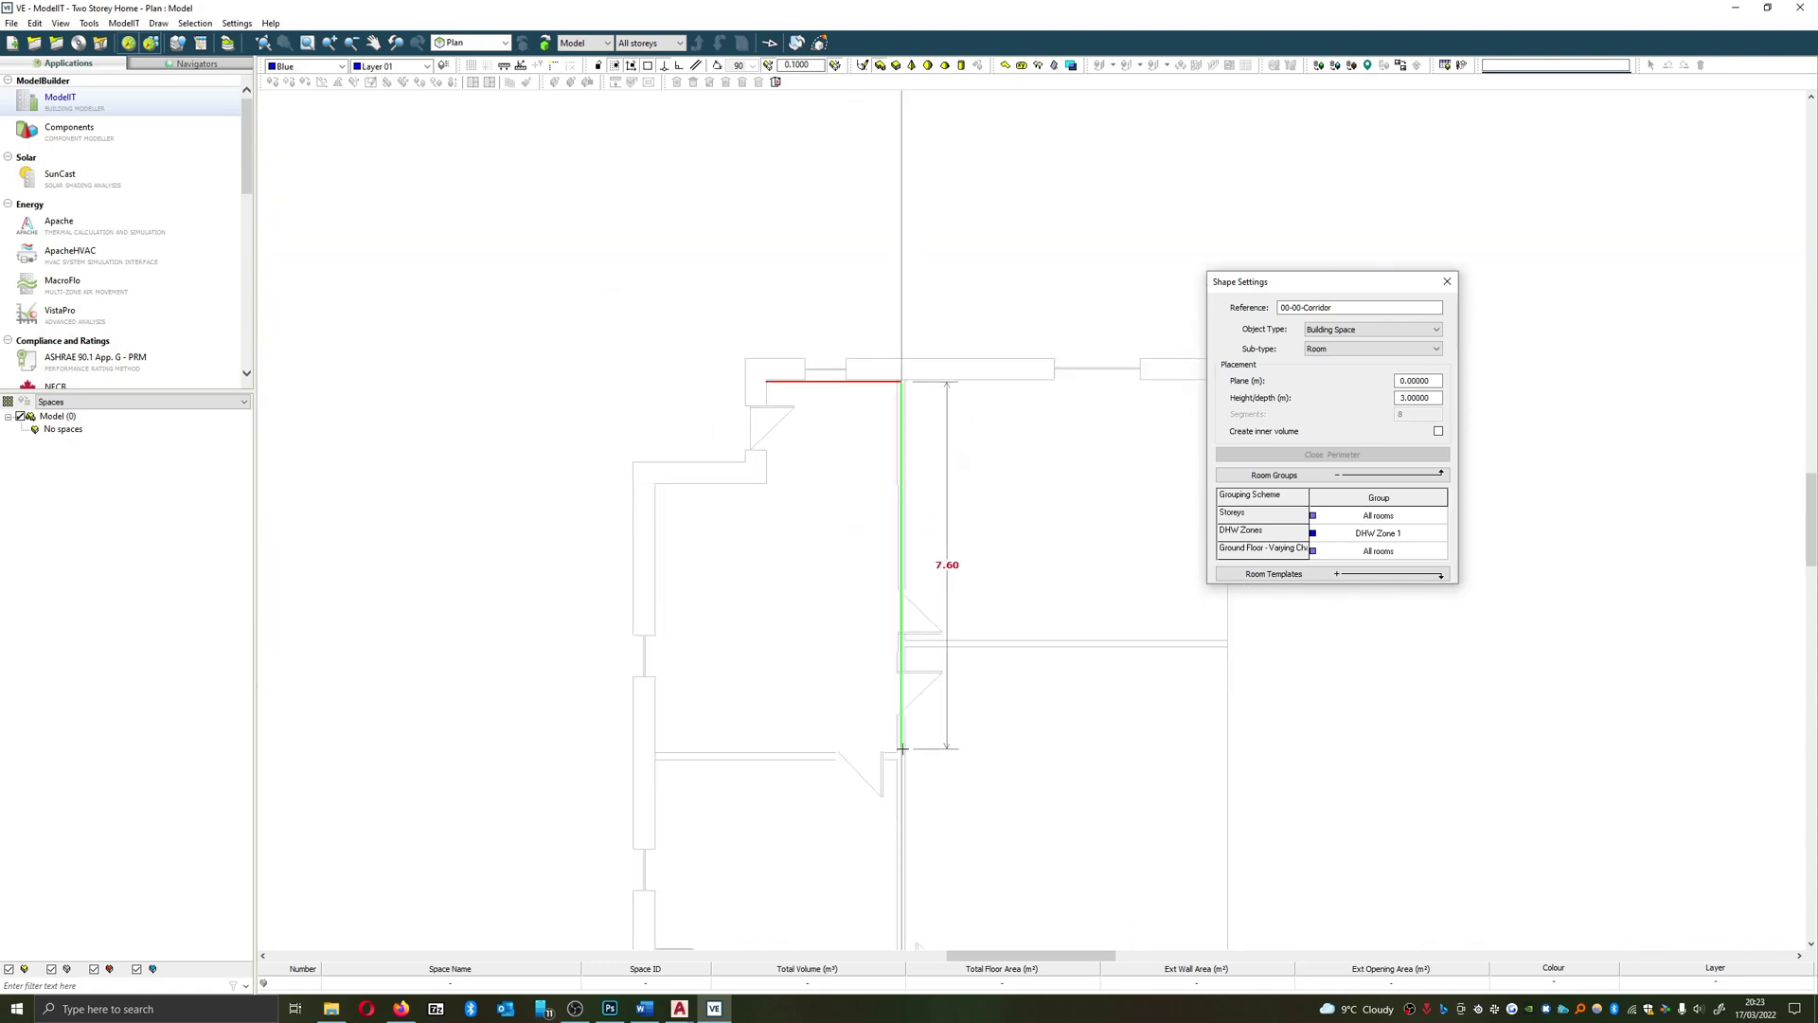
pyautogui.scroll(5, 895, 758)
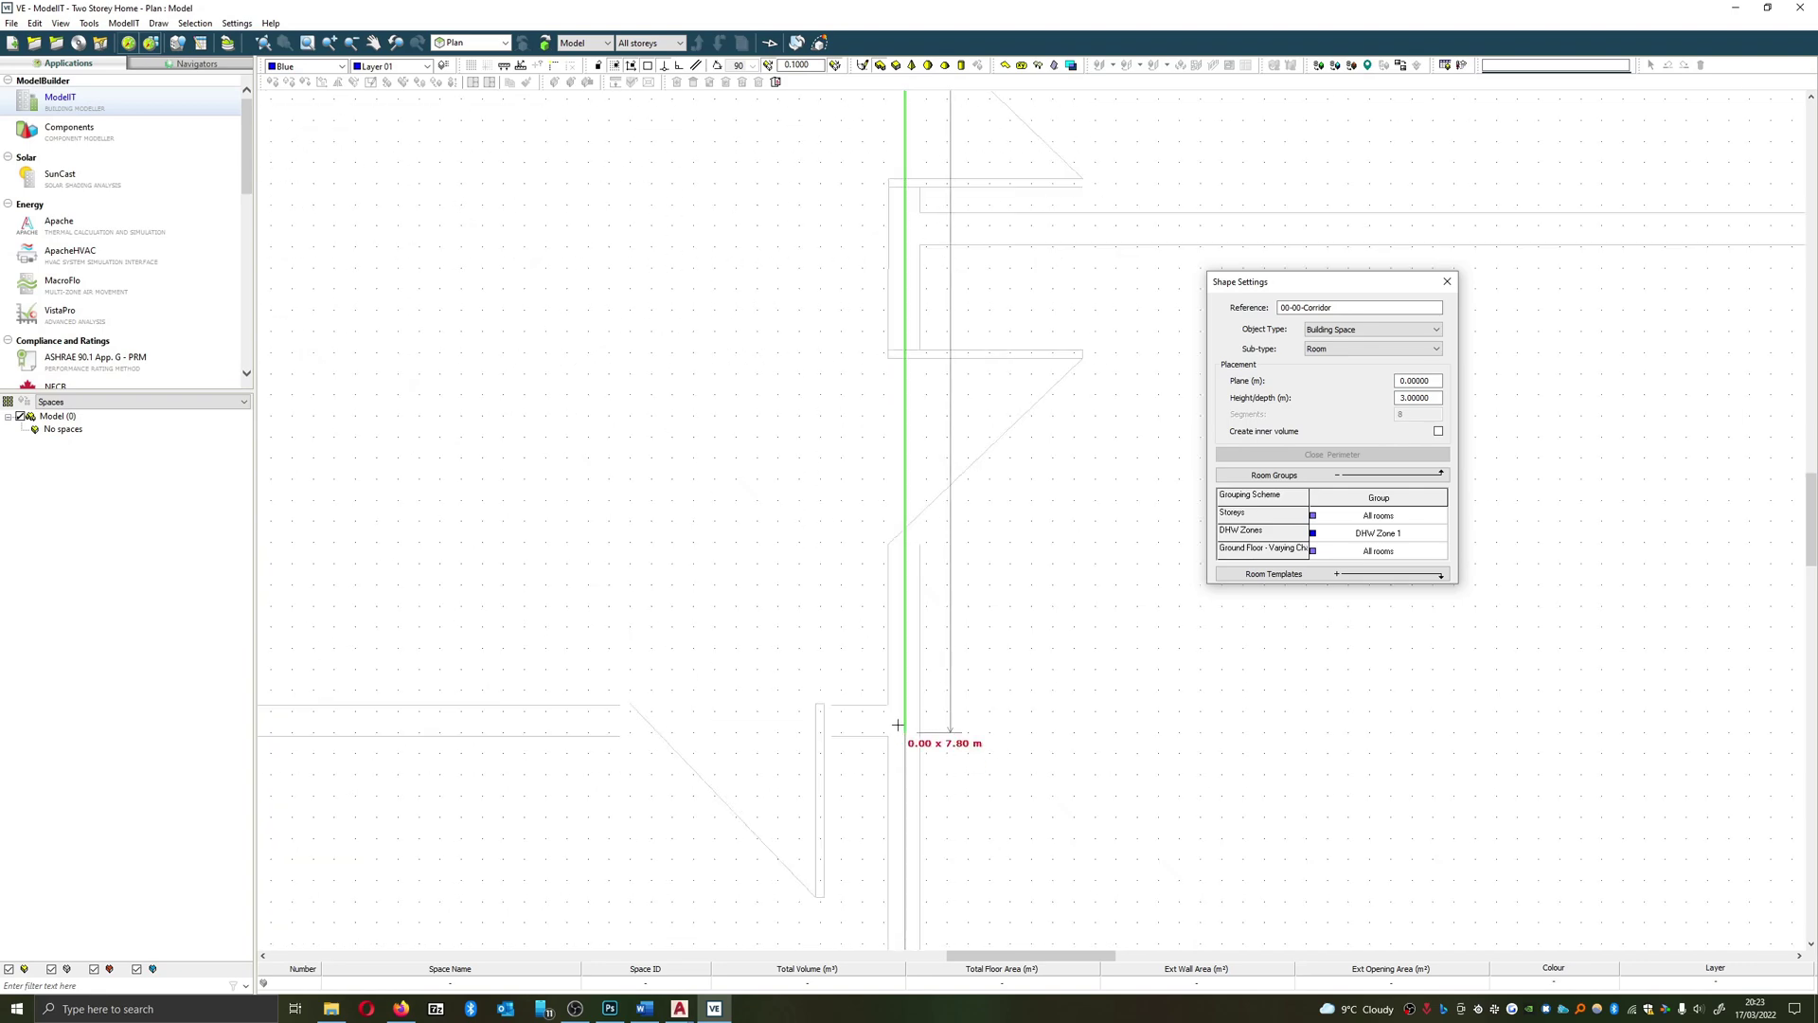
pyautogui.click(897, 725)
pyautogui.scroll(-4, 857, 636)
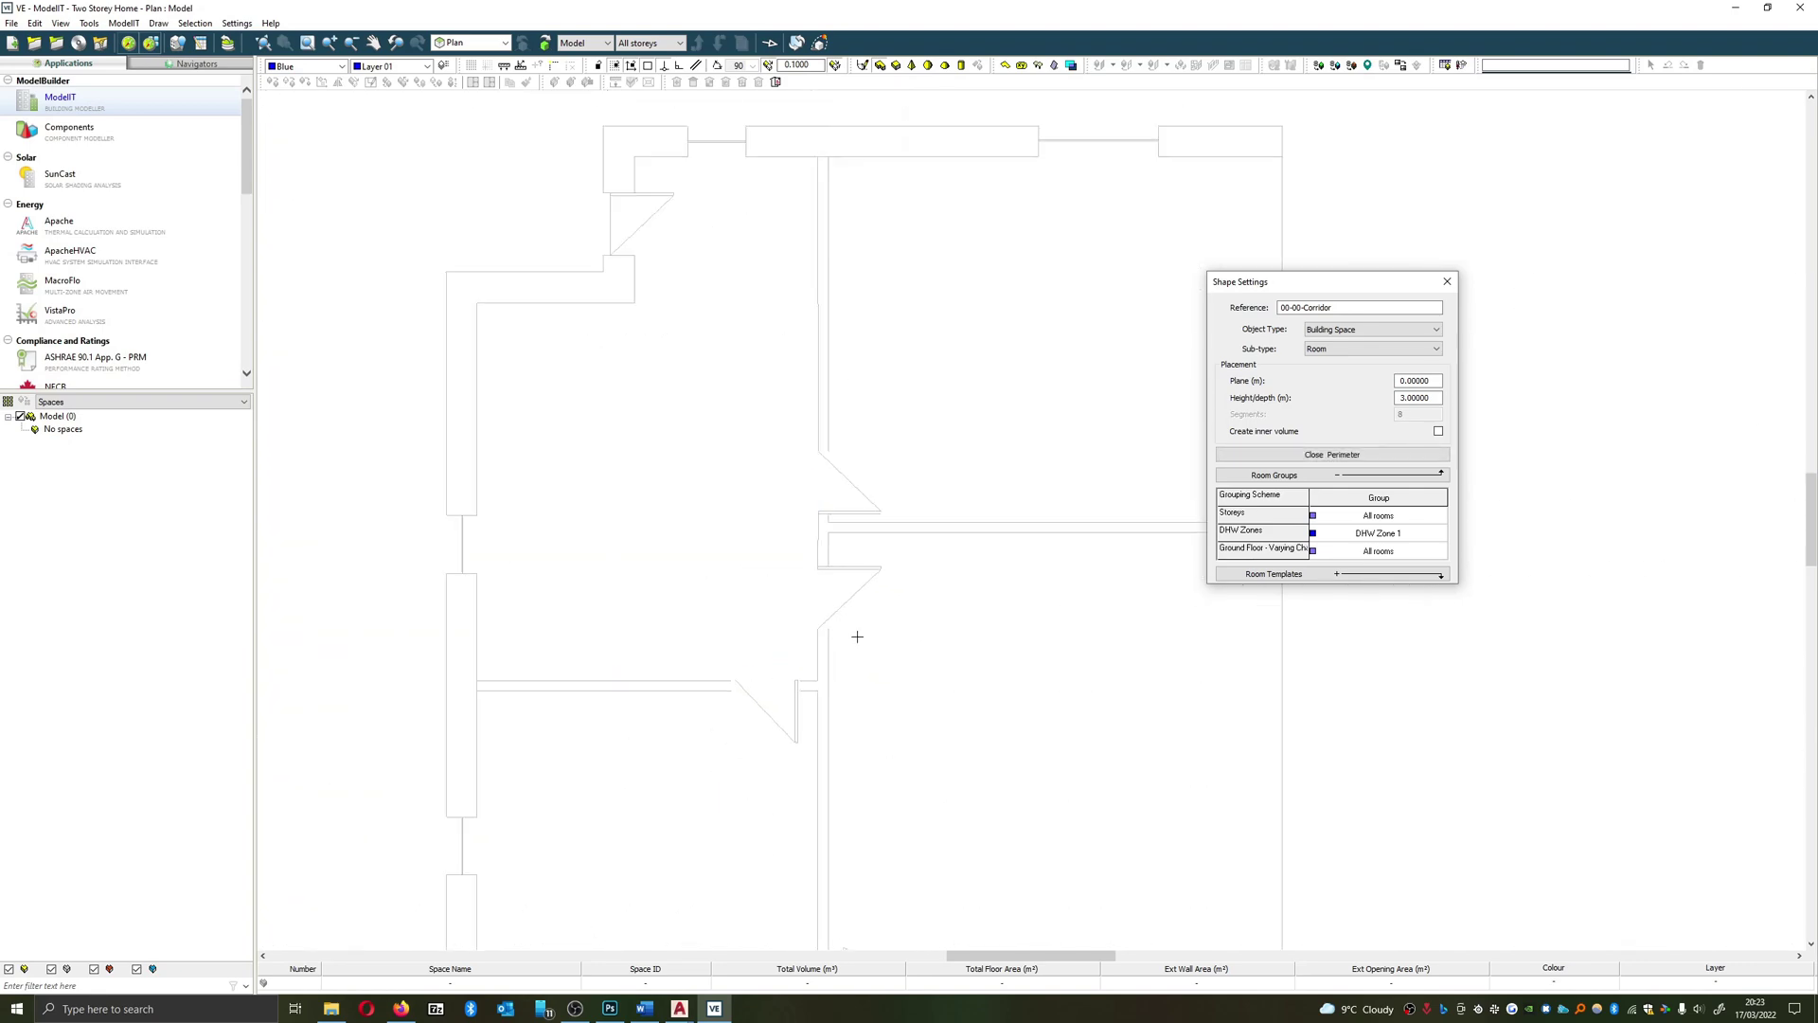
pyautogui.scroll(4, 492, 672)
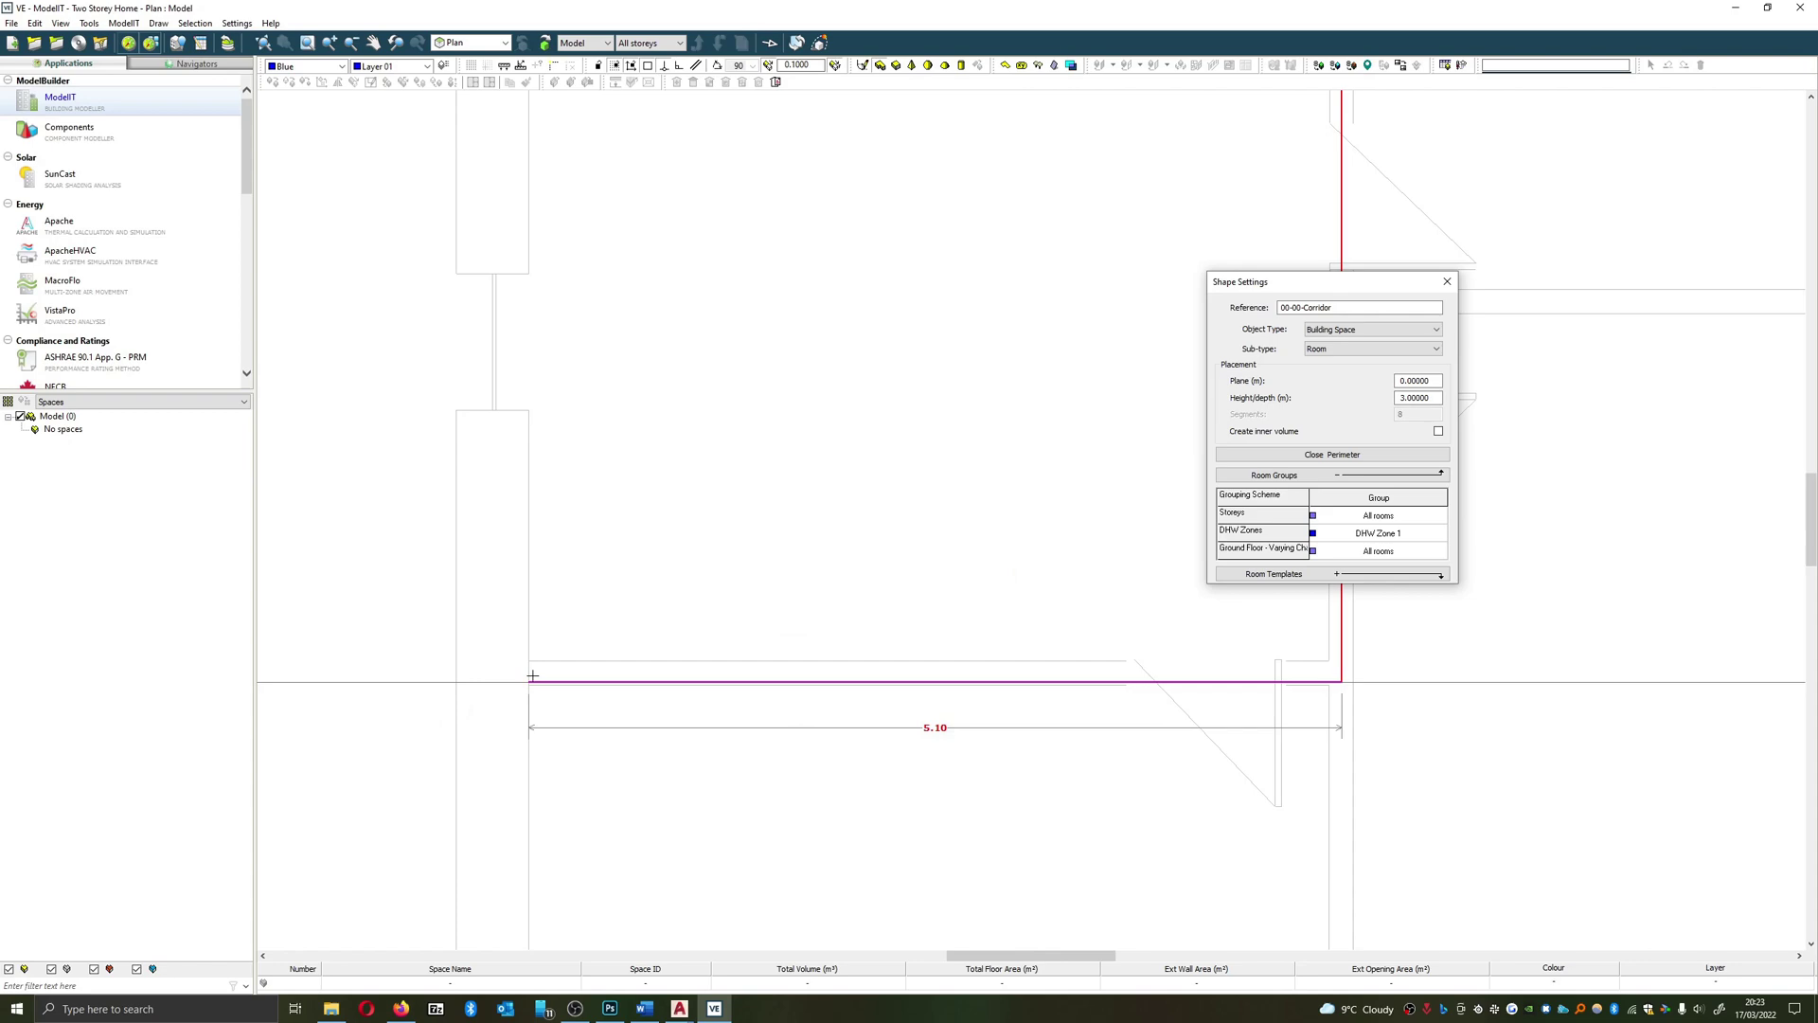
# Add the 5.10 m bottom, 5.70 m left and upper step edges, closing the outline at its start
pyautogui.click(532, 676)
pyautogui.scroll(-4, 540, 852)
pyautogui.scroll(5, 587, 577)
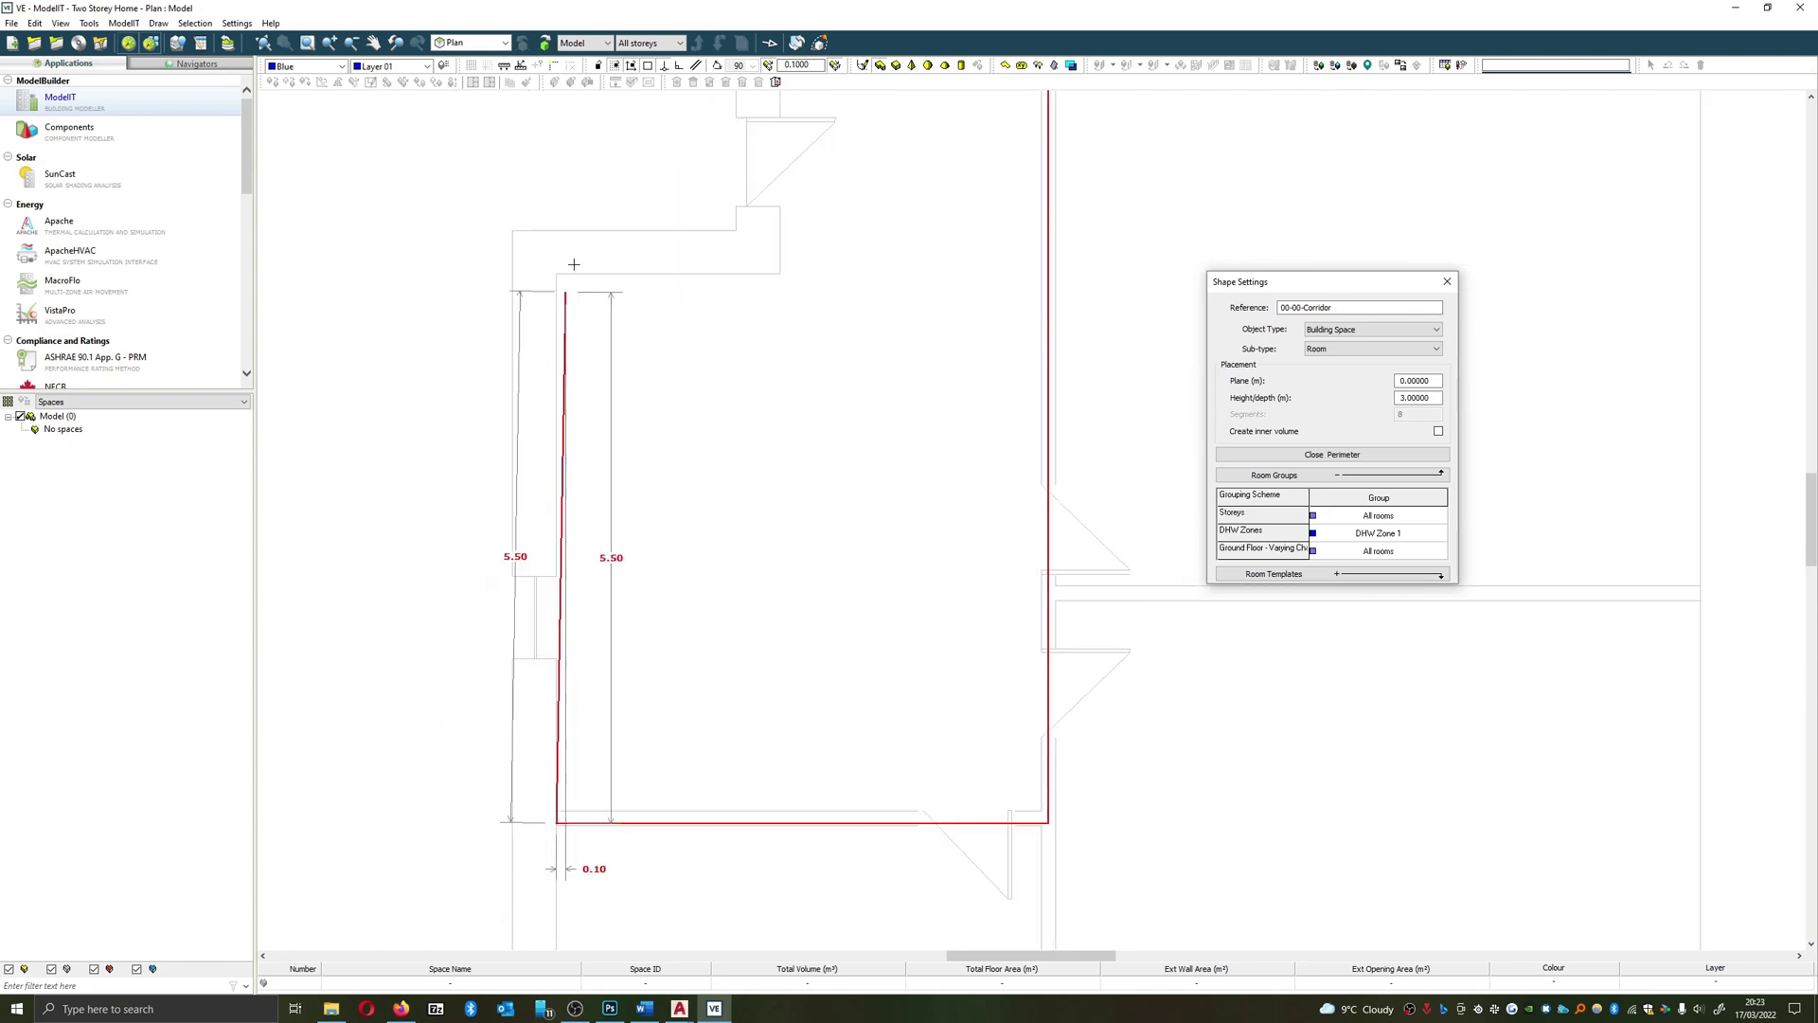
pyautogui.scroll(4, 574, 265)
pyautogui.click(538, 288)
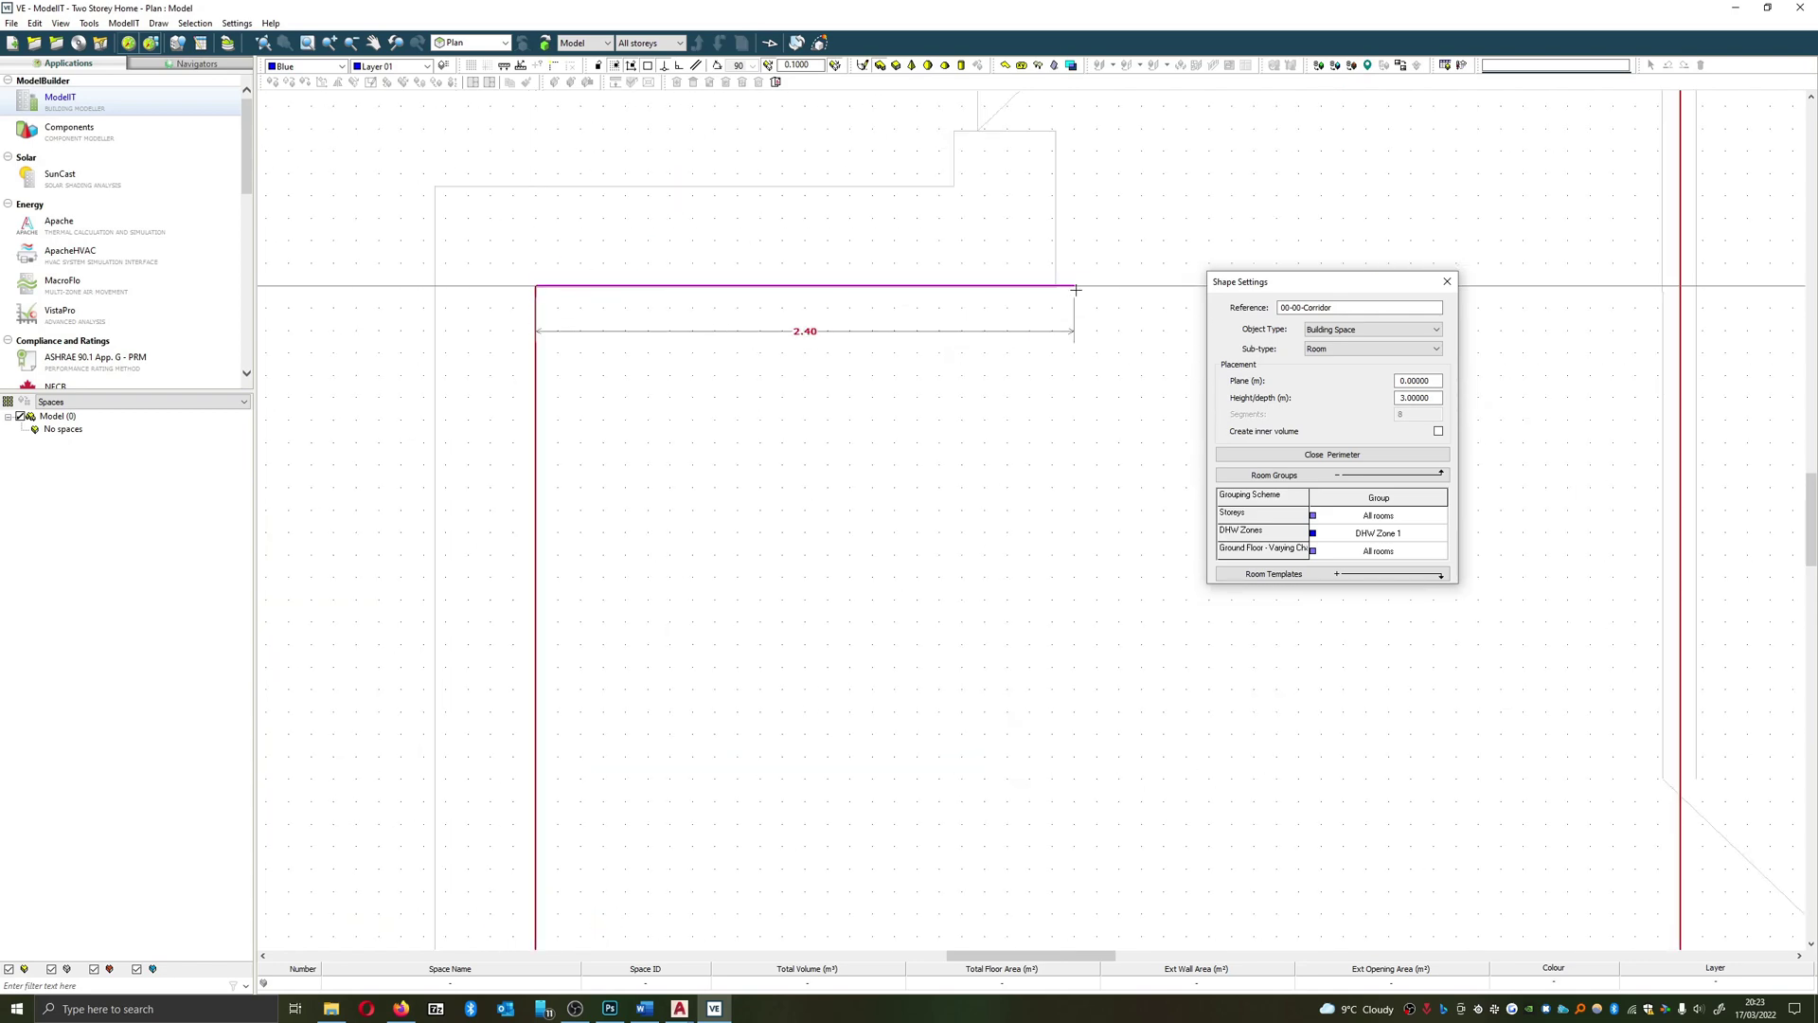
pyautogui.scroll(-2, 1056, 286)
pyautogui.click(1051, 287)
pyautogui.scroll(-2, 941, 459)
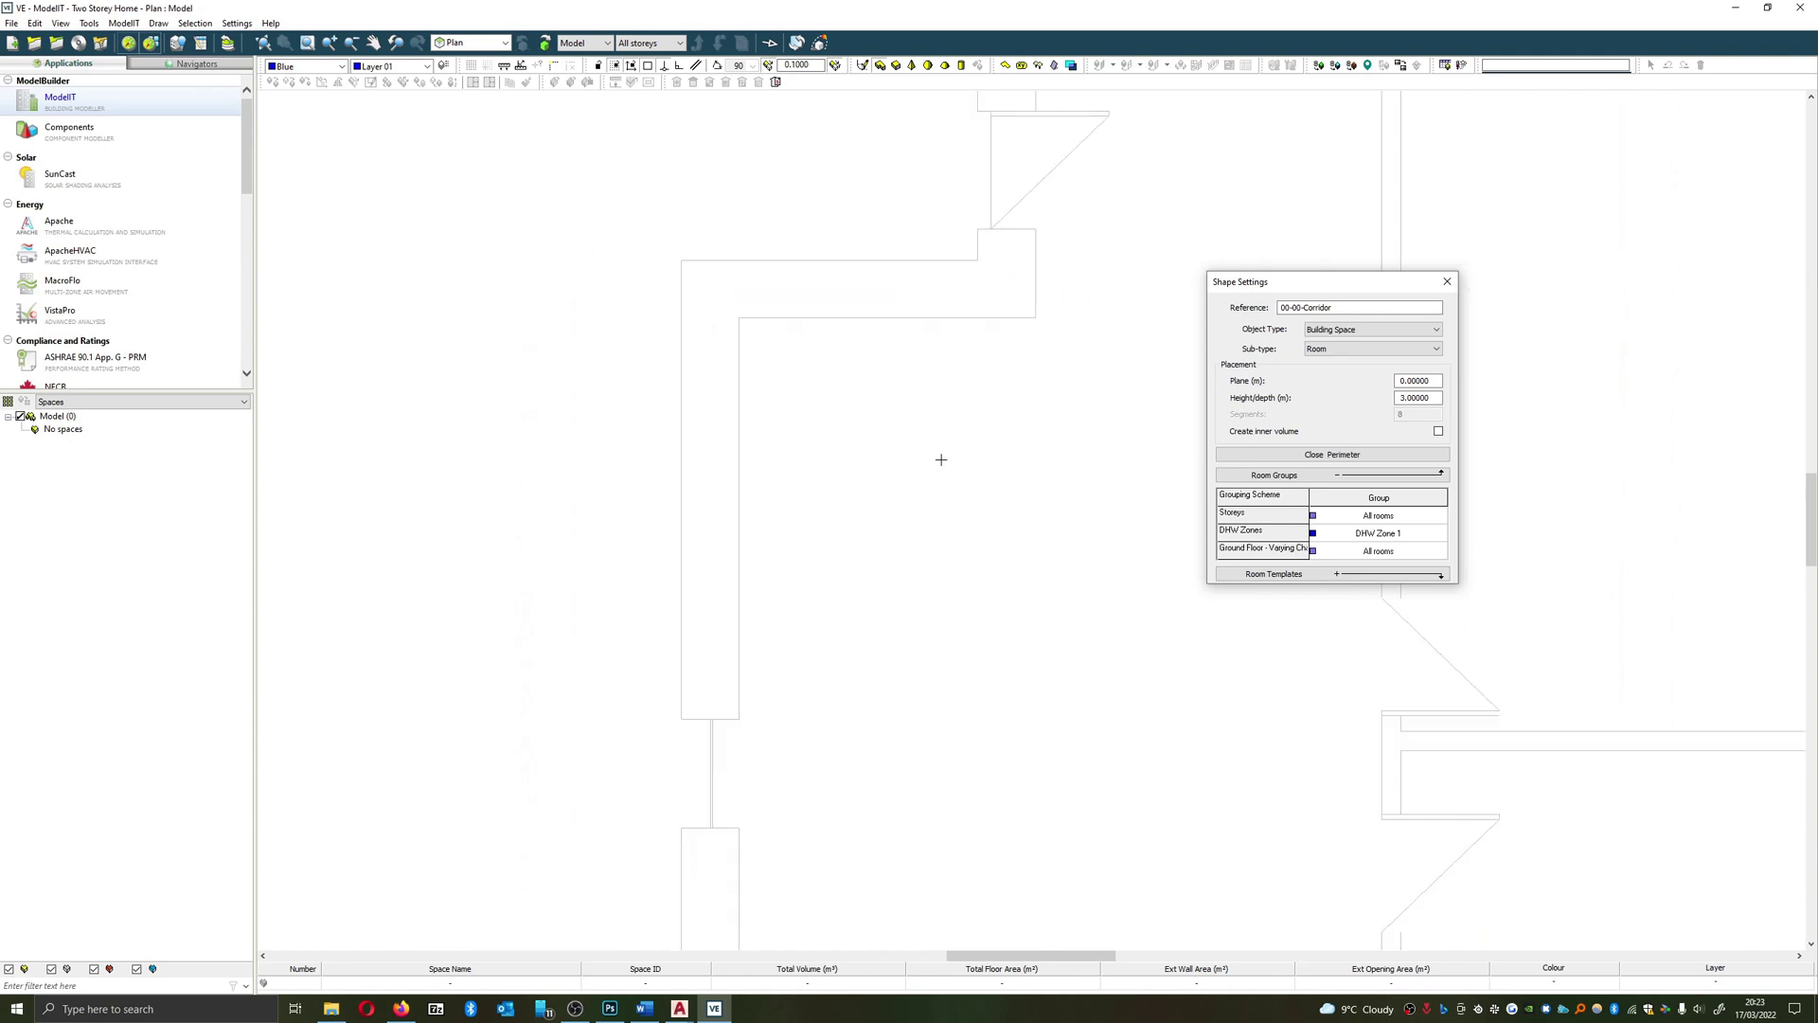
pyautogui.click(1011, 149)
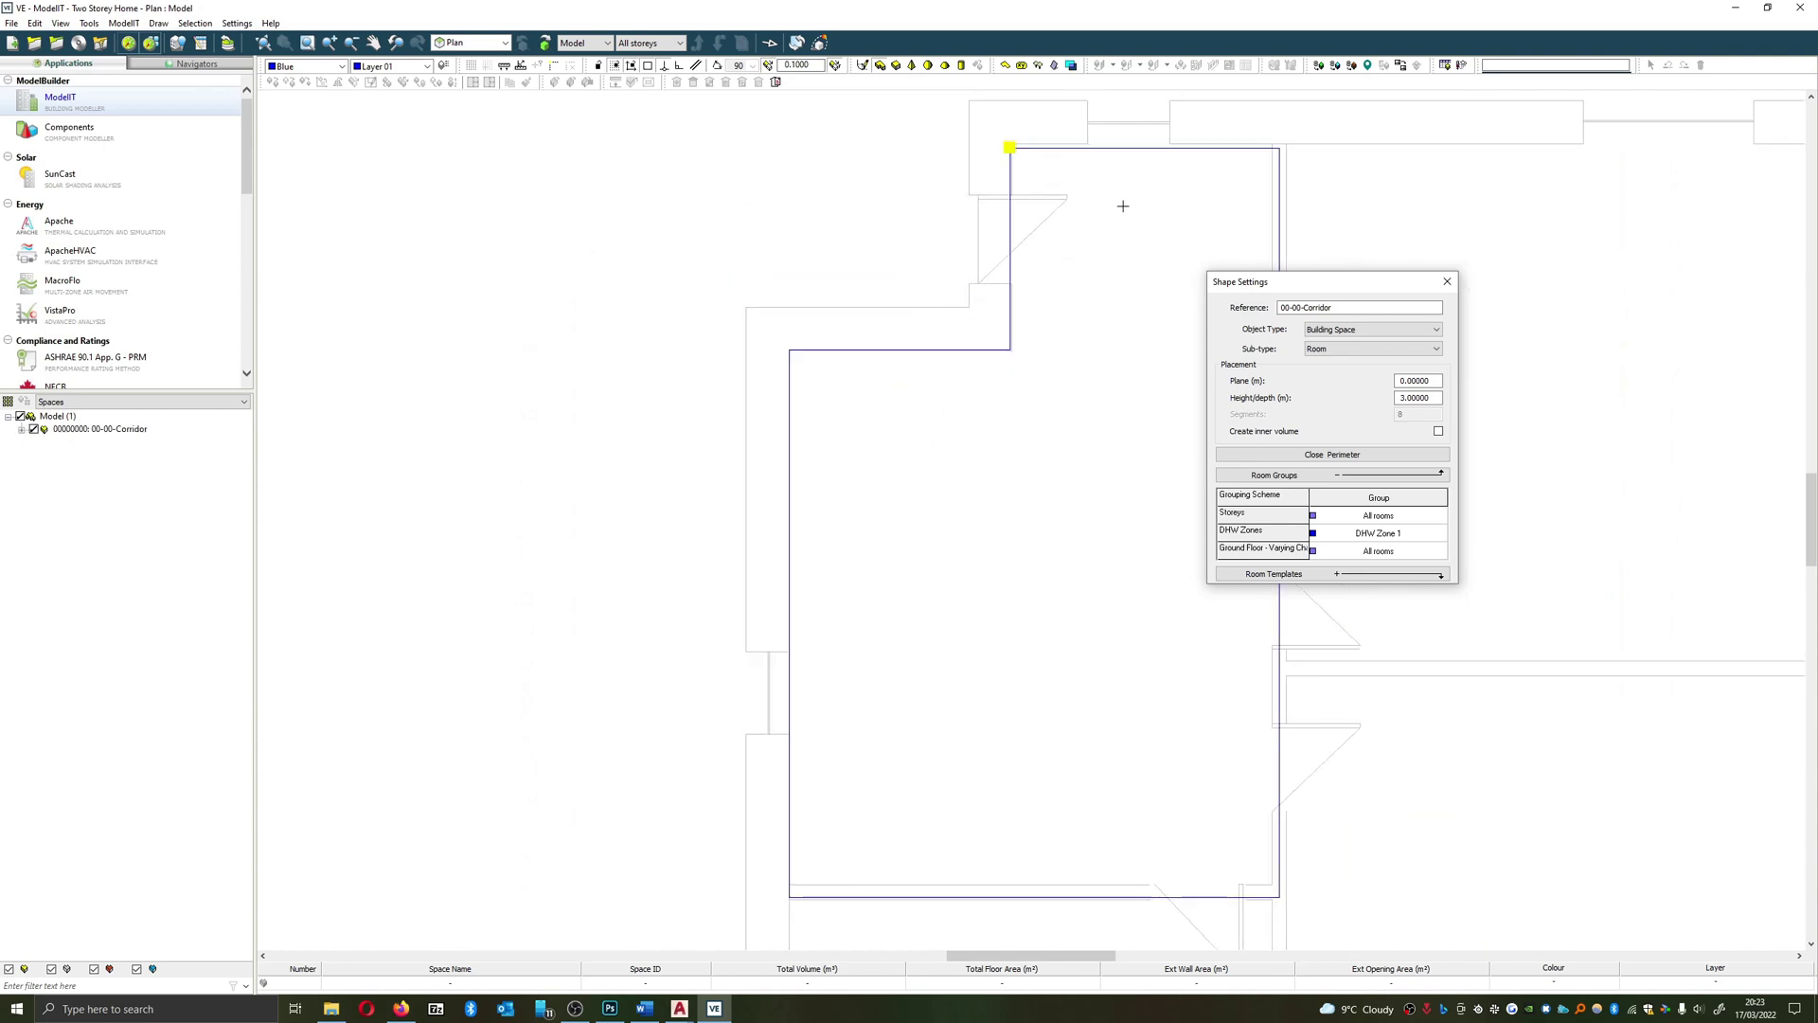
pyautogui.scroll(-2, 1036, 360)
pyautogui.press('Escape')
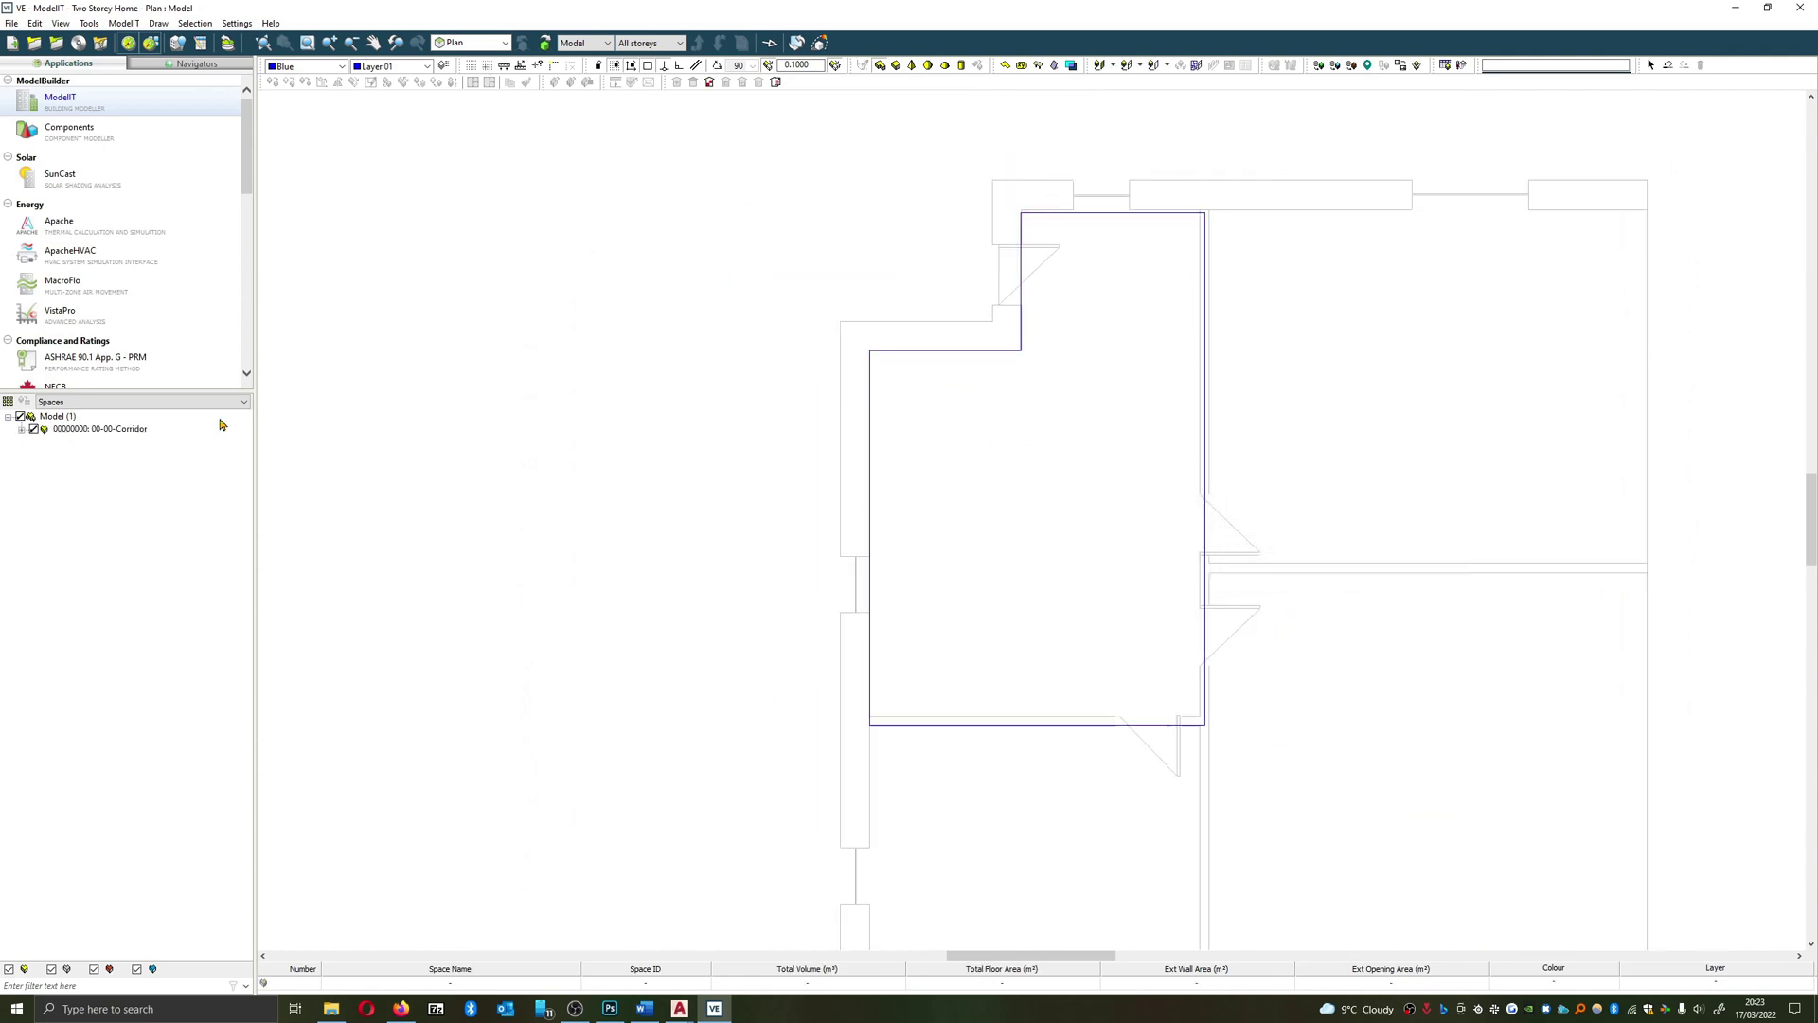
pyautogui.click(284, 43)
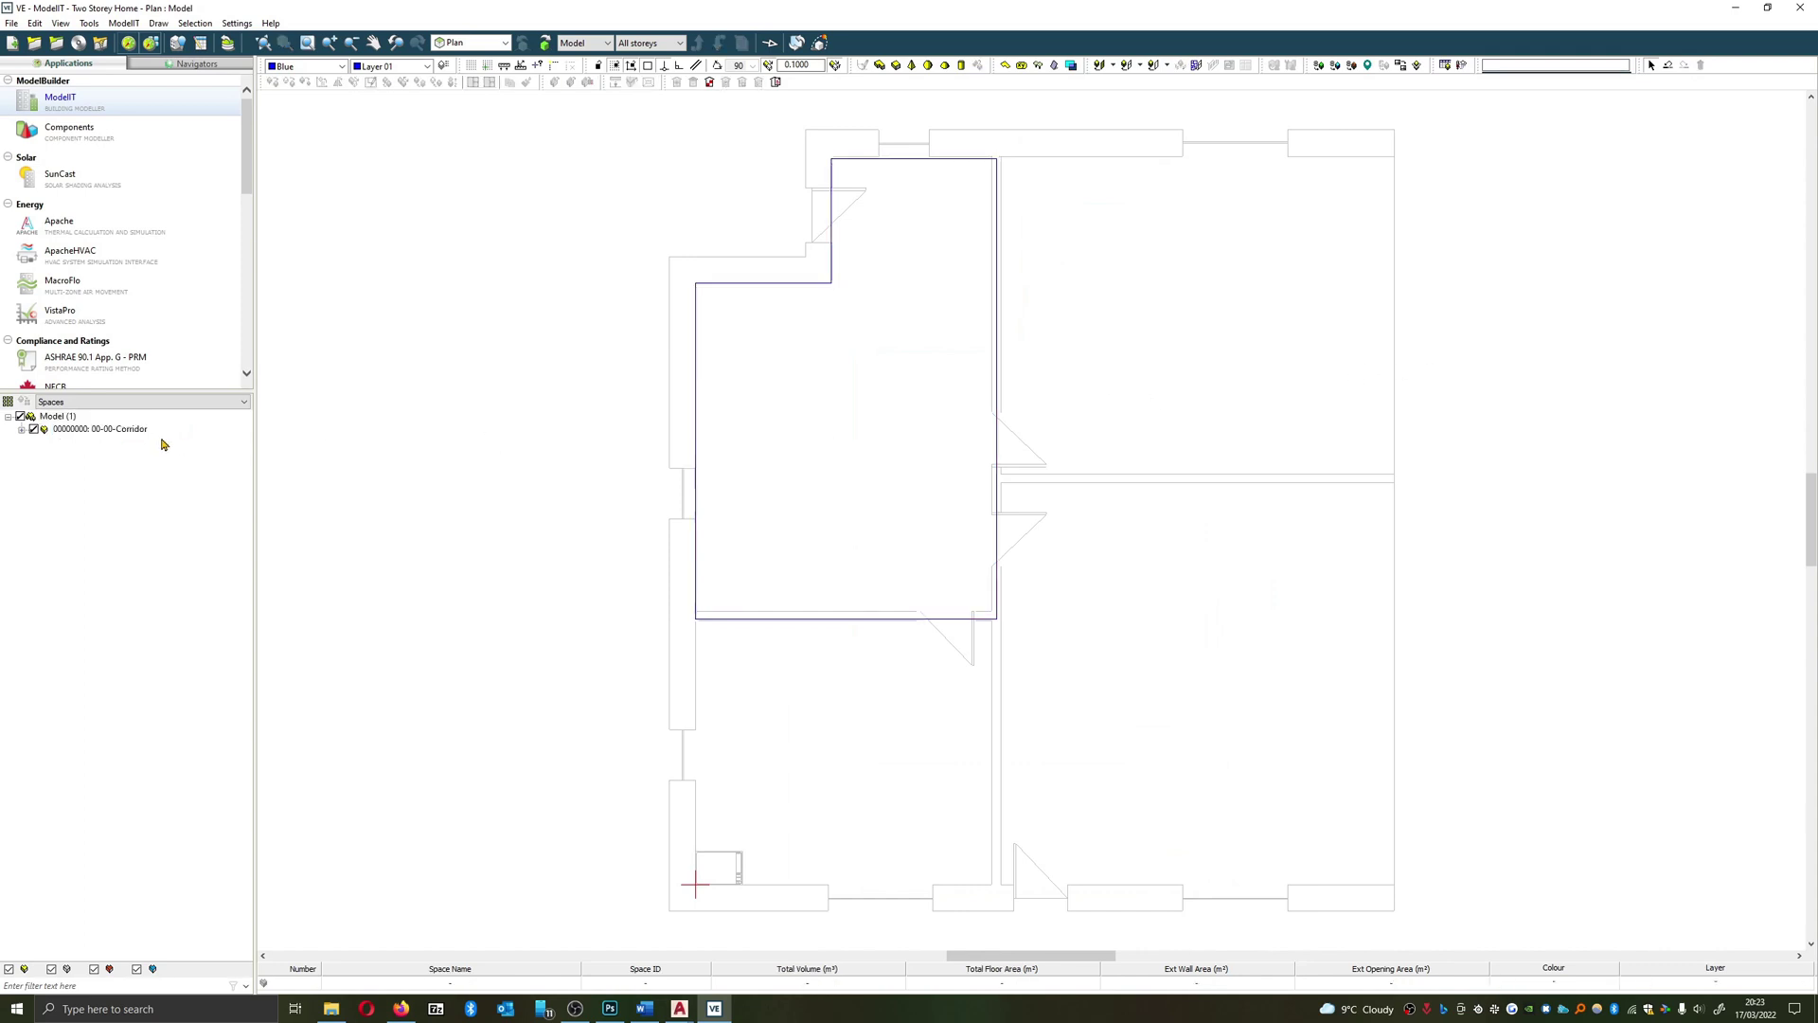
pyautogui.click(142, 431)
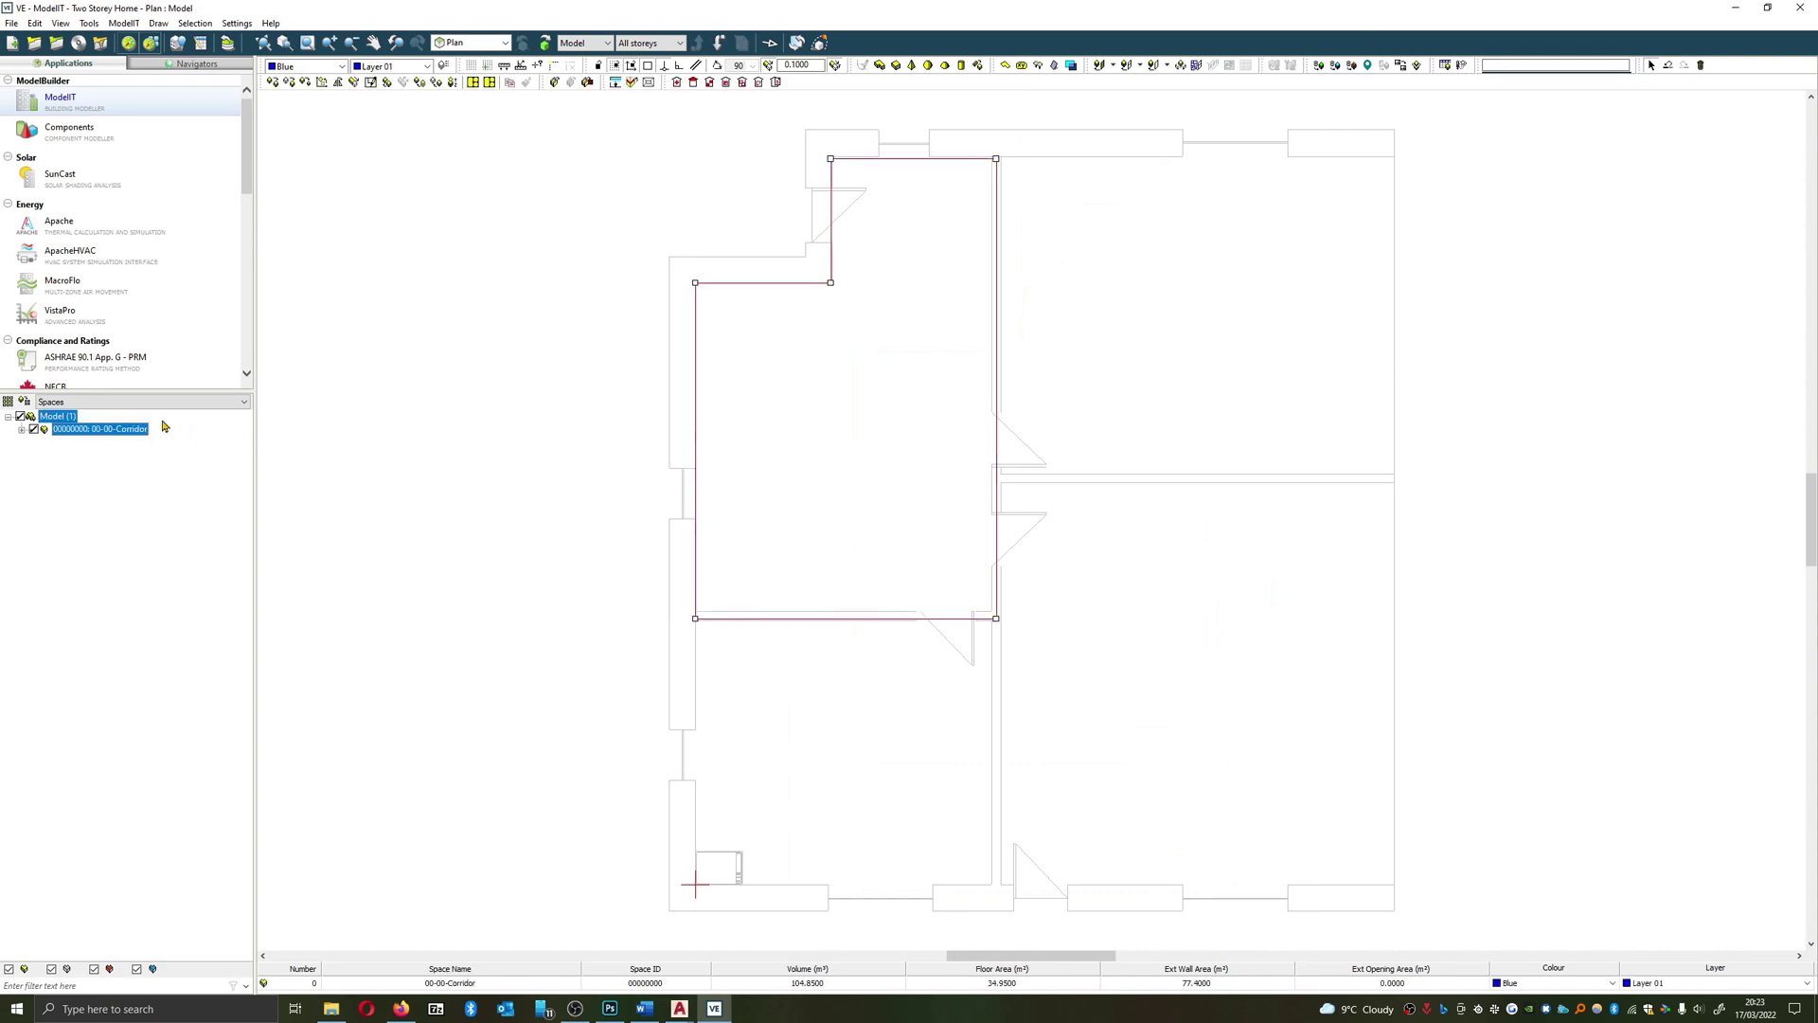
pyautogui.click(839, 151)
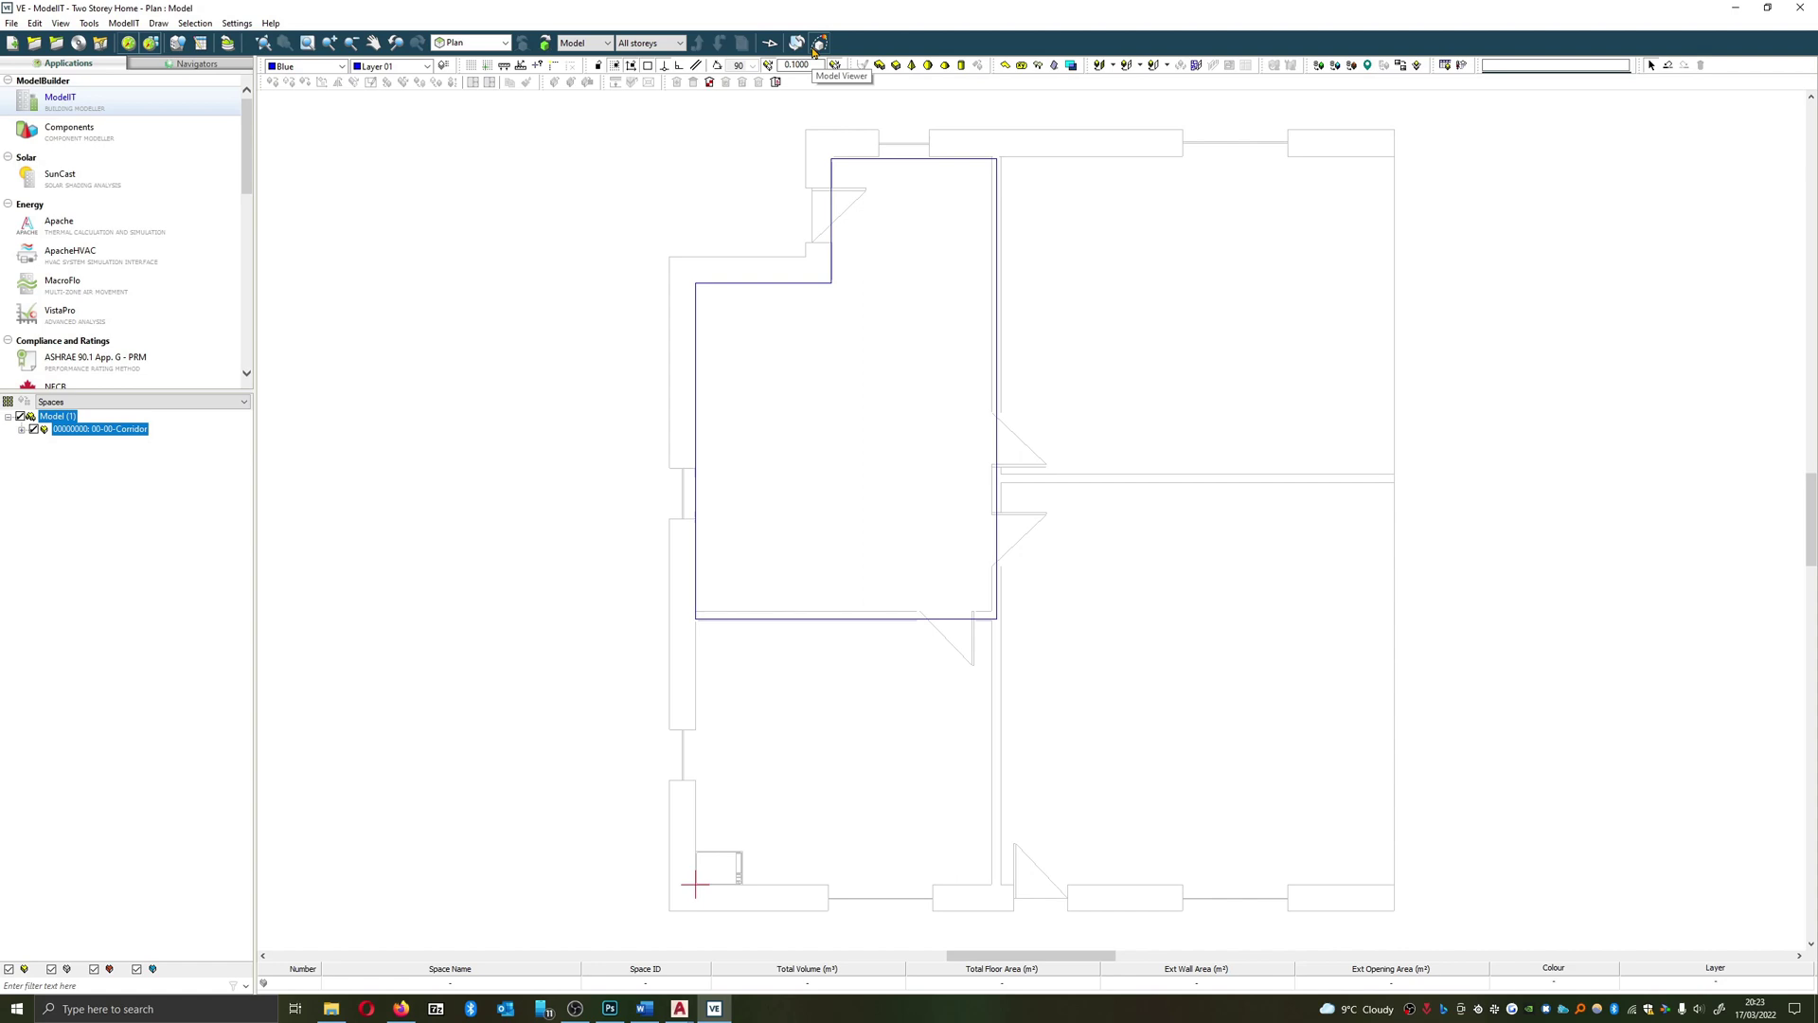
pyautogui.click(817, 45)
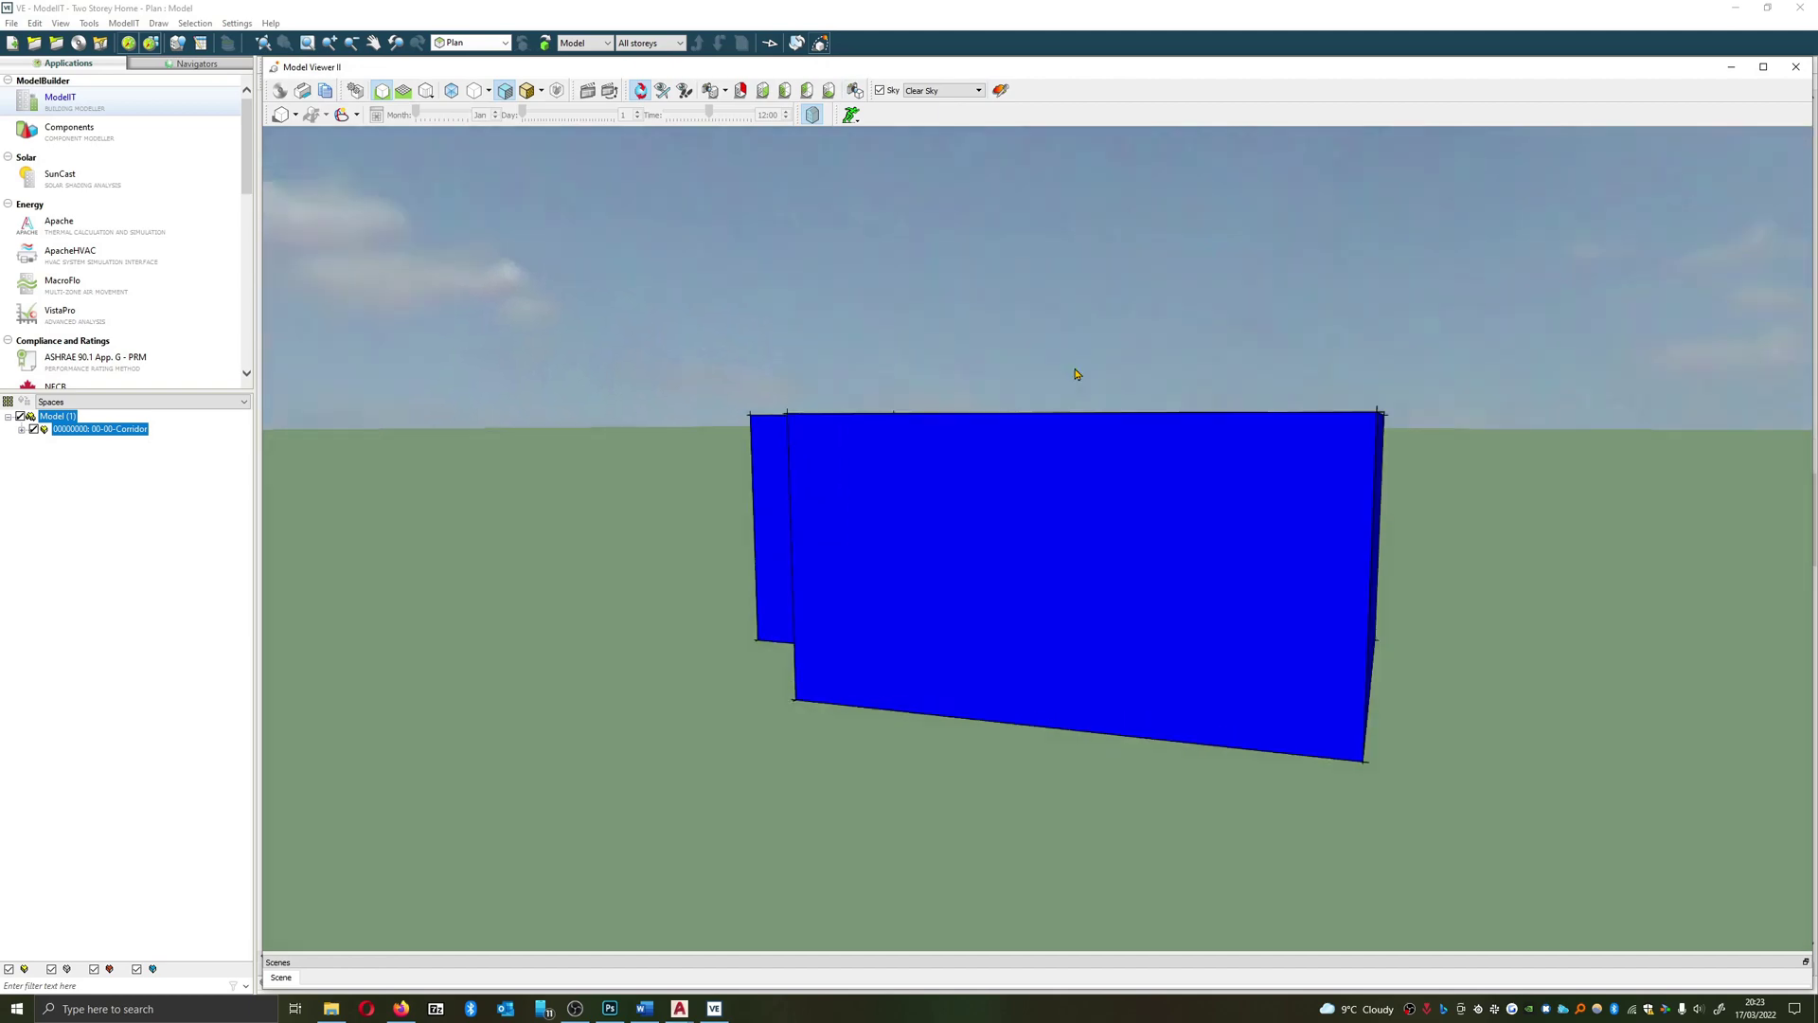
pyautogui.moveTo(1076, 374); pyautogui.dragTo(1515, 171)
pyautogui.click(1806, 68)
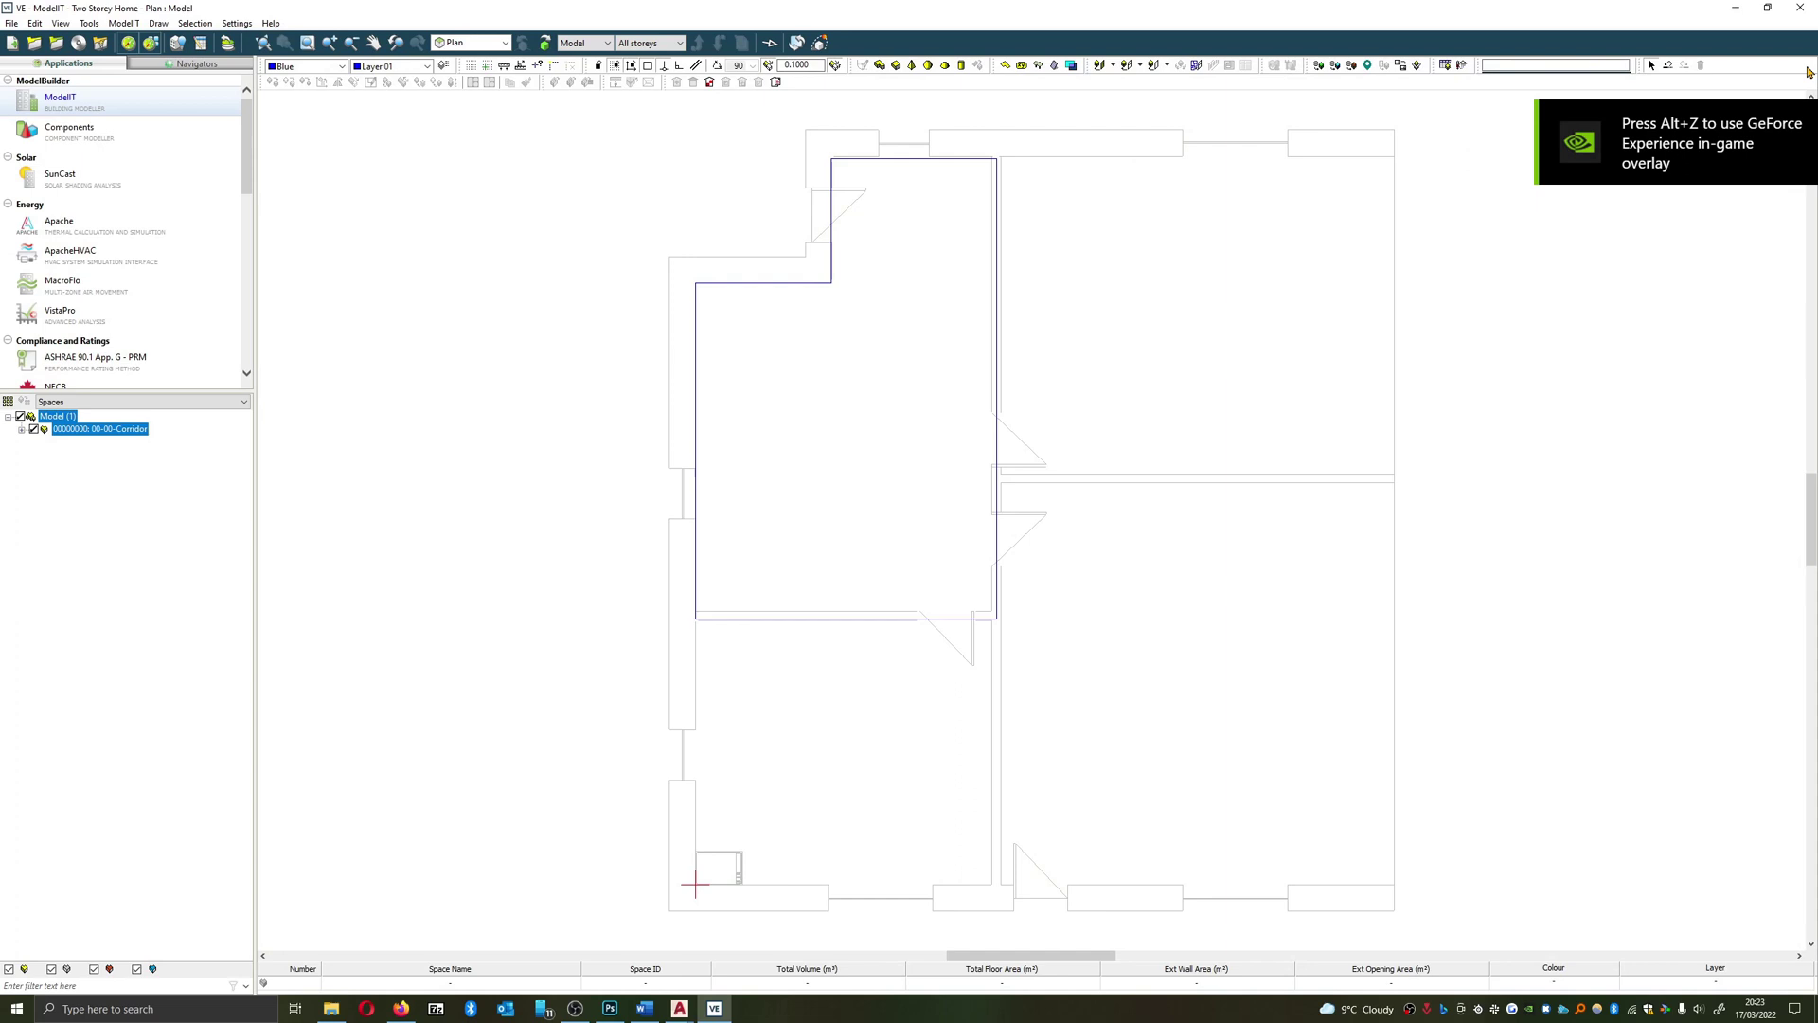
pyautogui.click(853, 287)
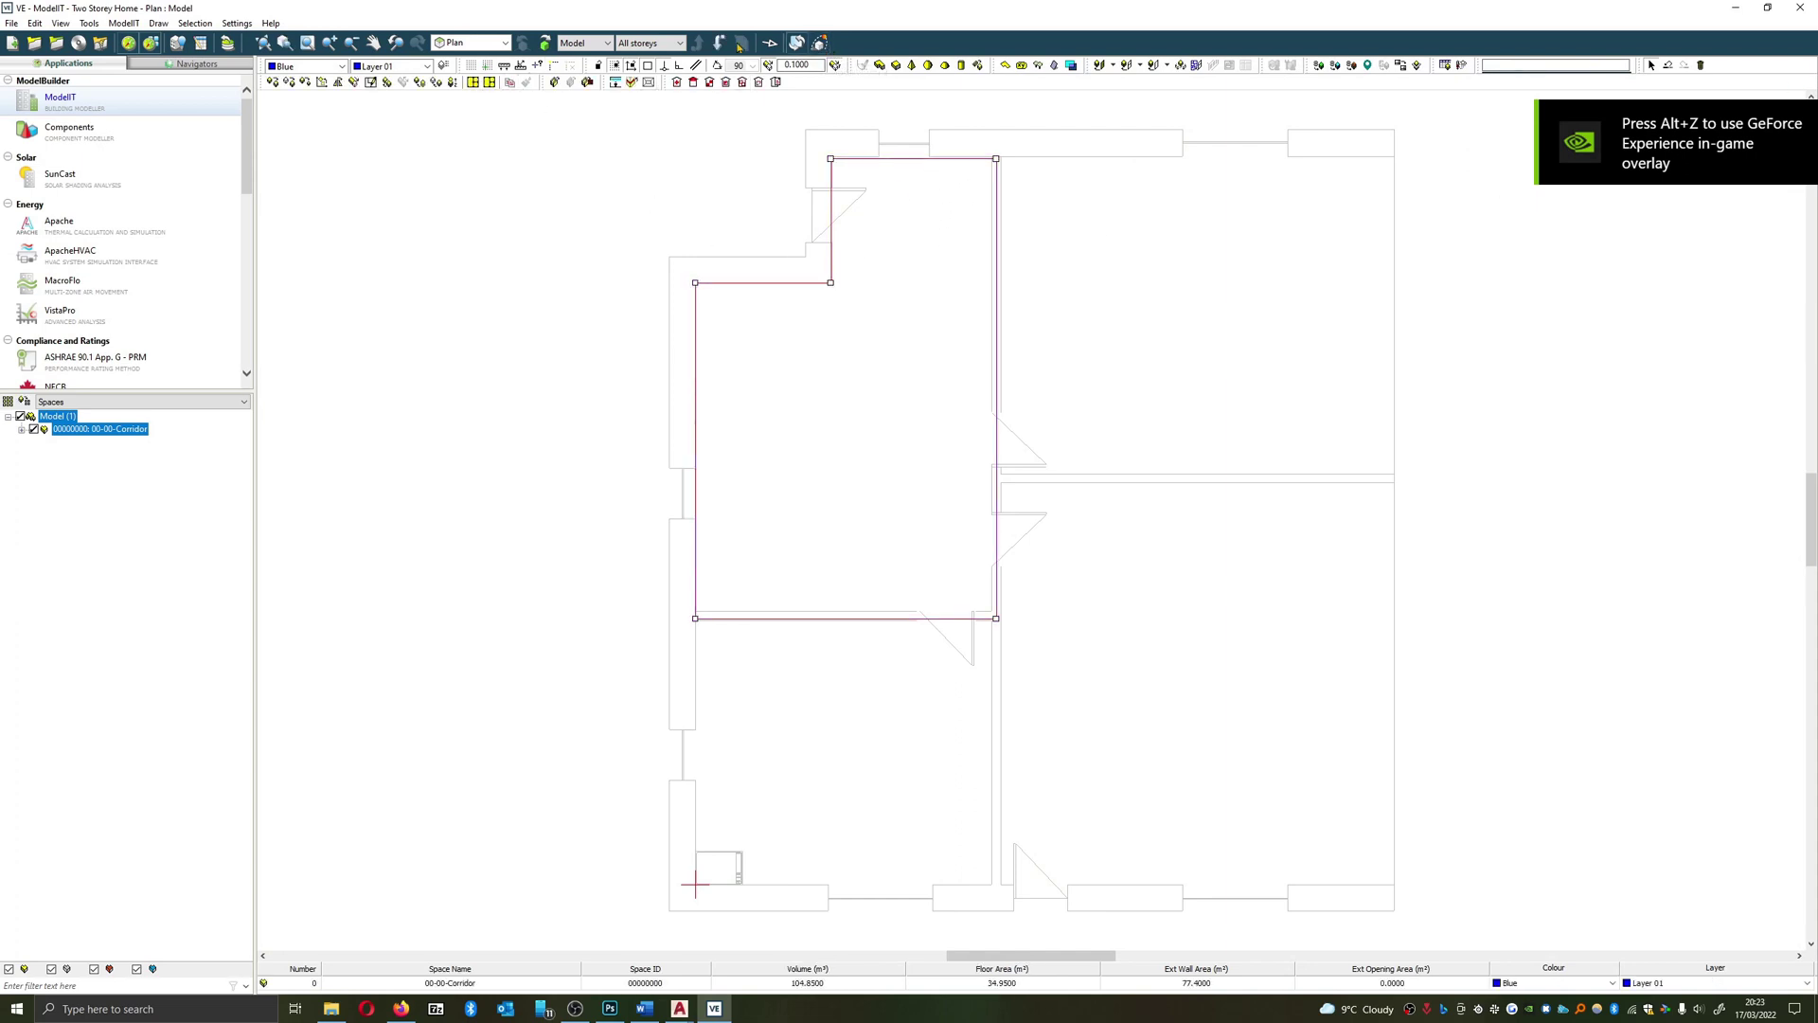
pyautogui.click(477, 45)
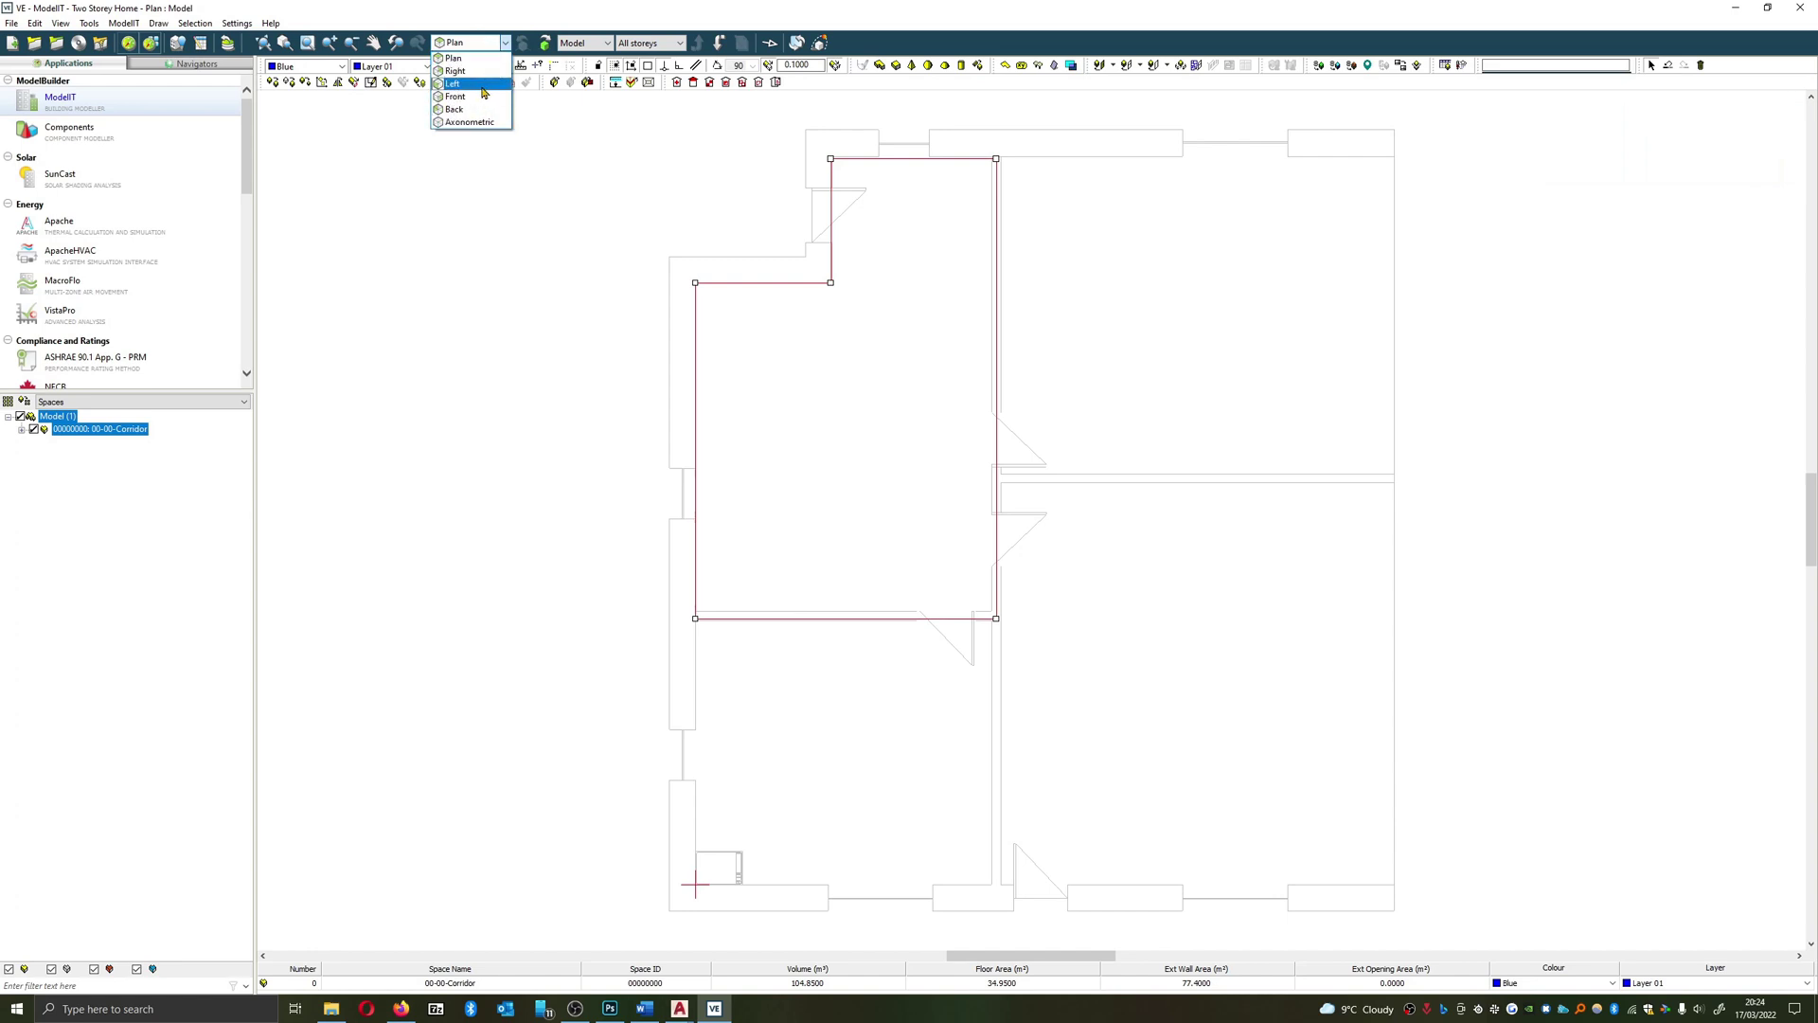
pyautogui.click(470, 122)
pyautogui.scroll(-3, 1063, 275)
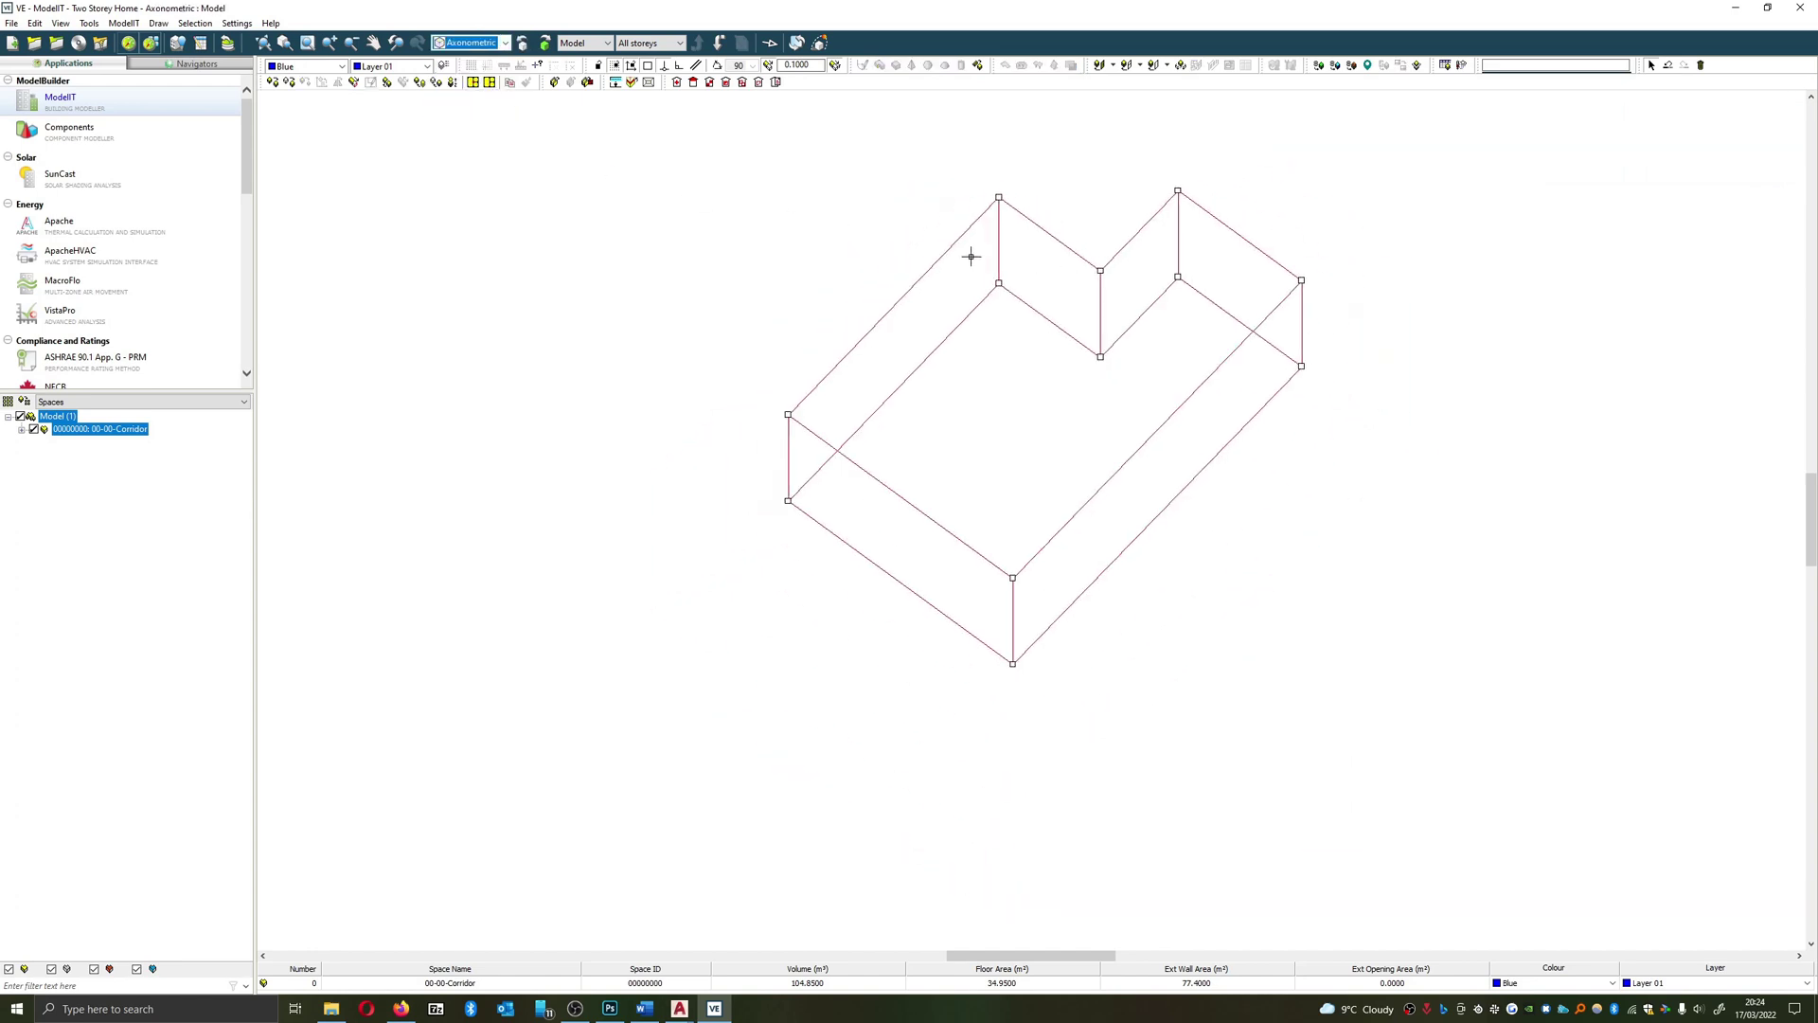
pyautogui.click(476, 45)
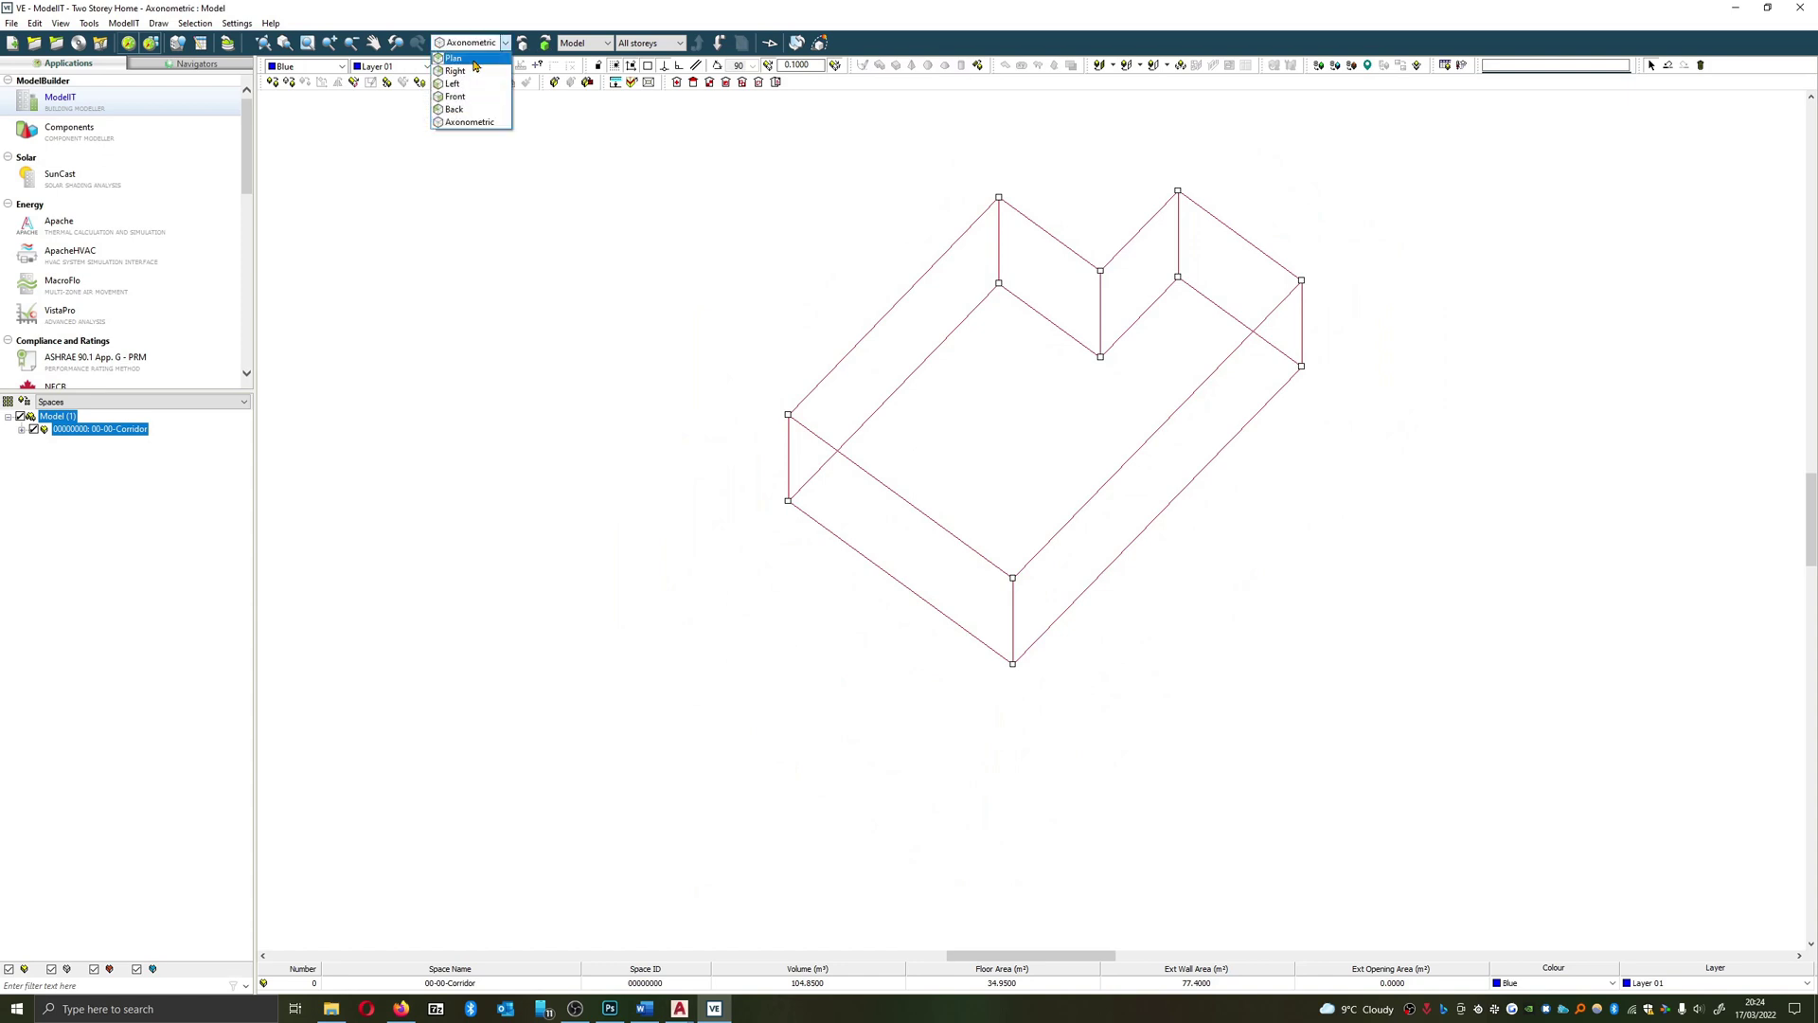
pyautogui.click(464, 109)
pyautogui.click(504, 43)
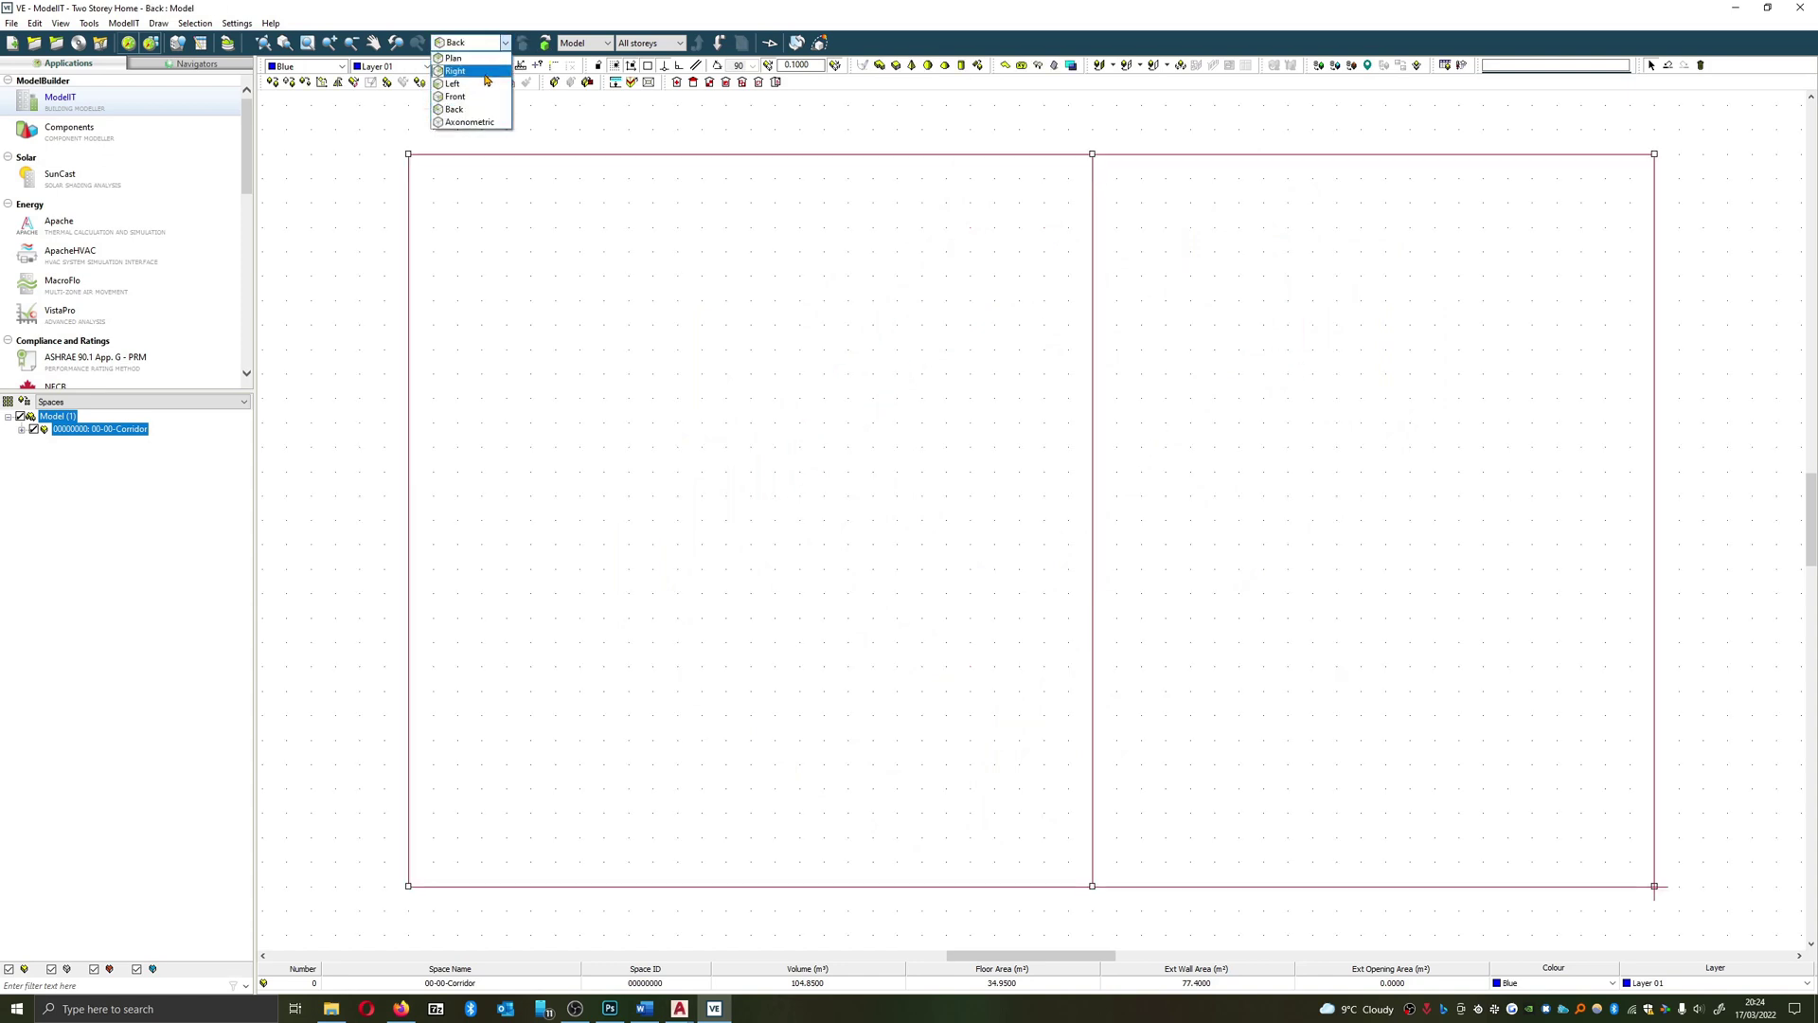
pyautogui.click(456, 96)
pyautogui.click(505, 43)
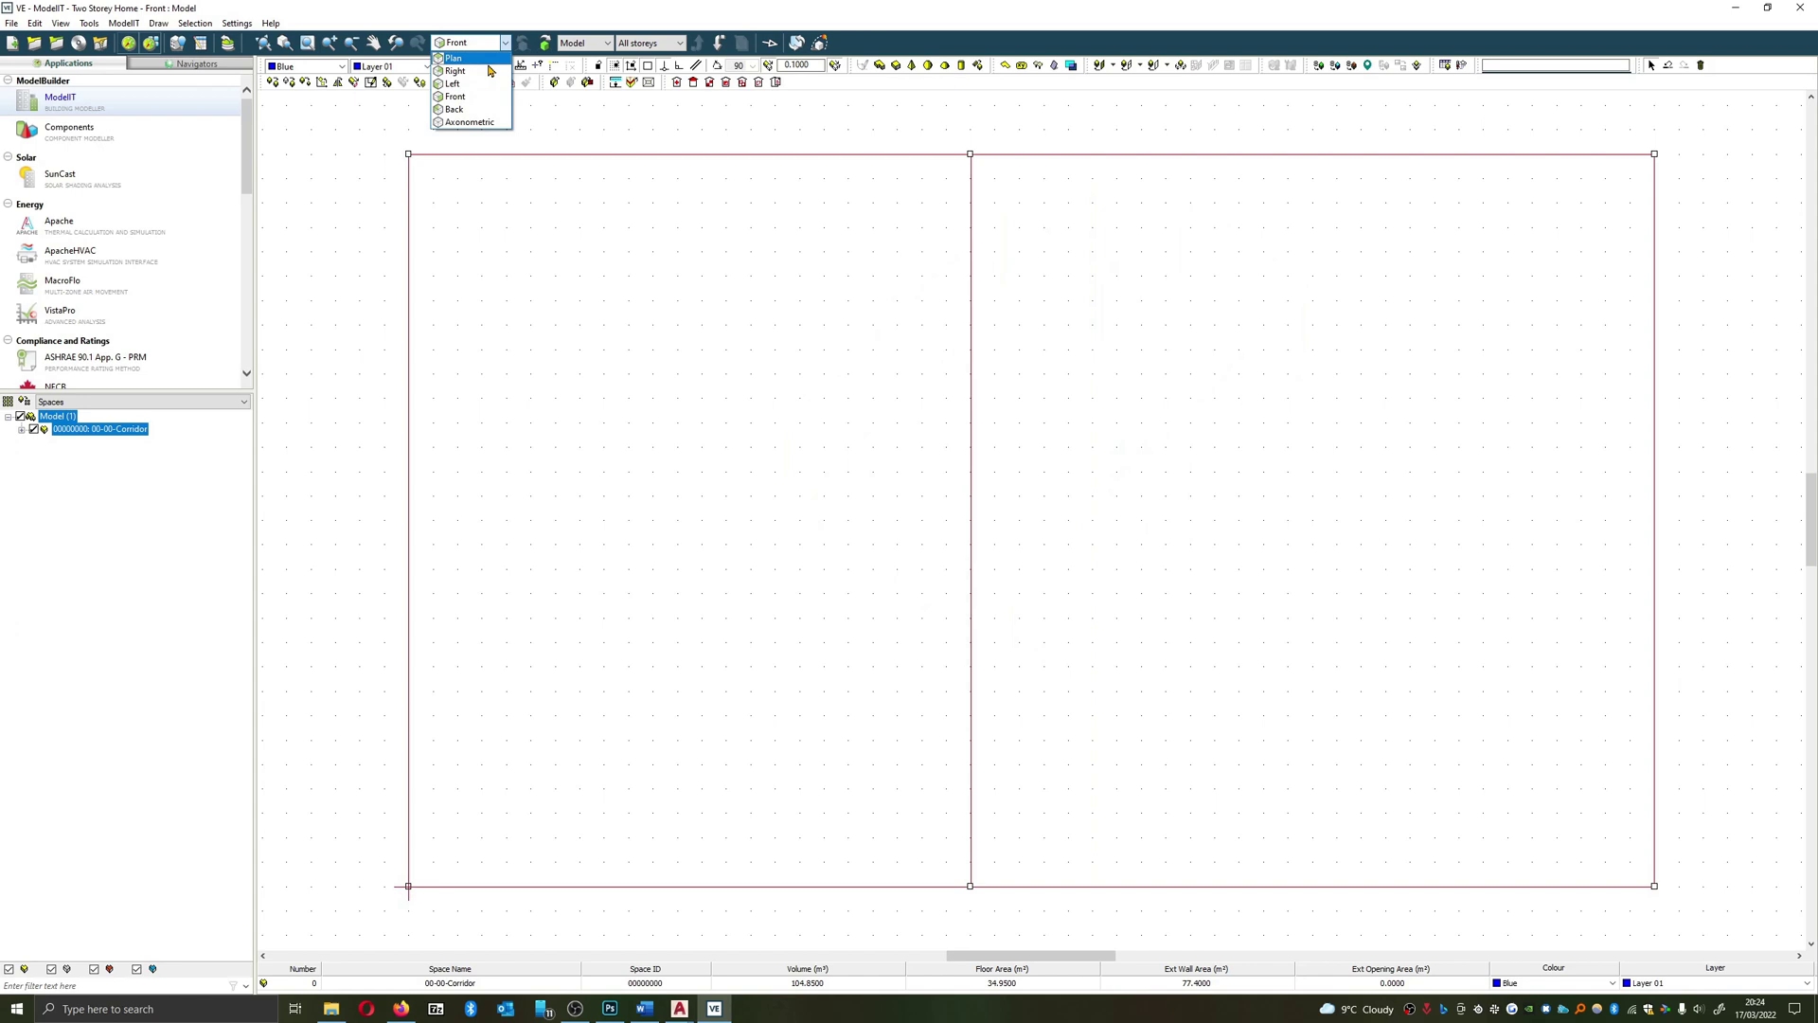
pyautogui.click(488, 60)
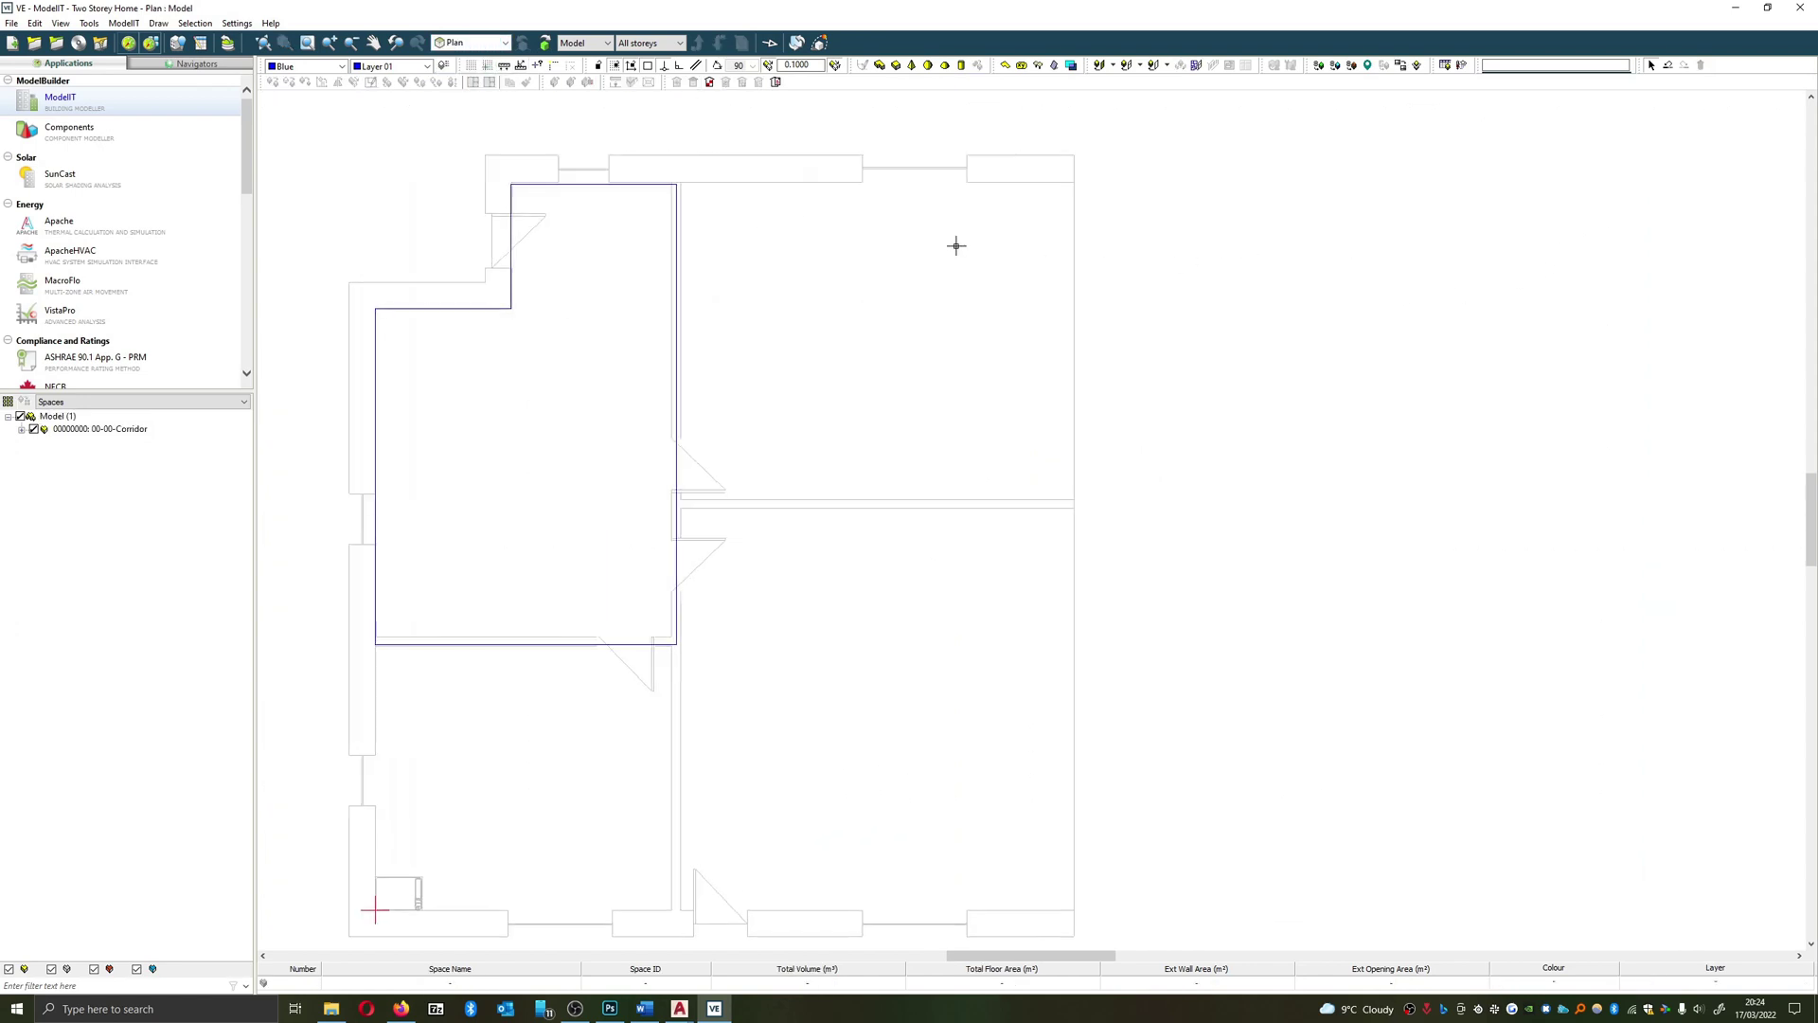
# Start a new room space and change its reference from Corridor to 00-00-Living Room
pyautogui.scroll(2, 644, 272)
pyautogui.click(645, 271)
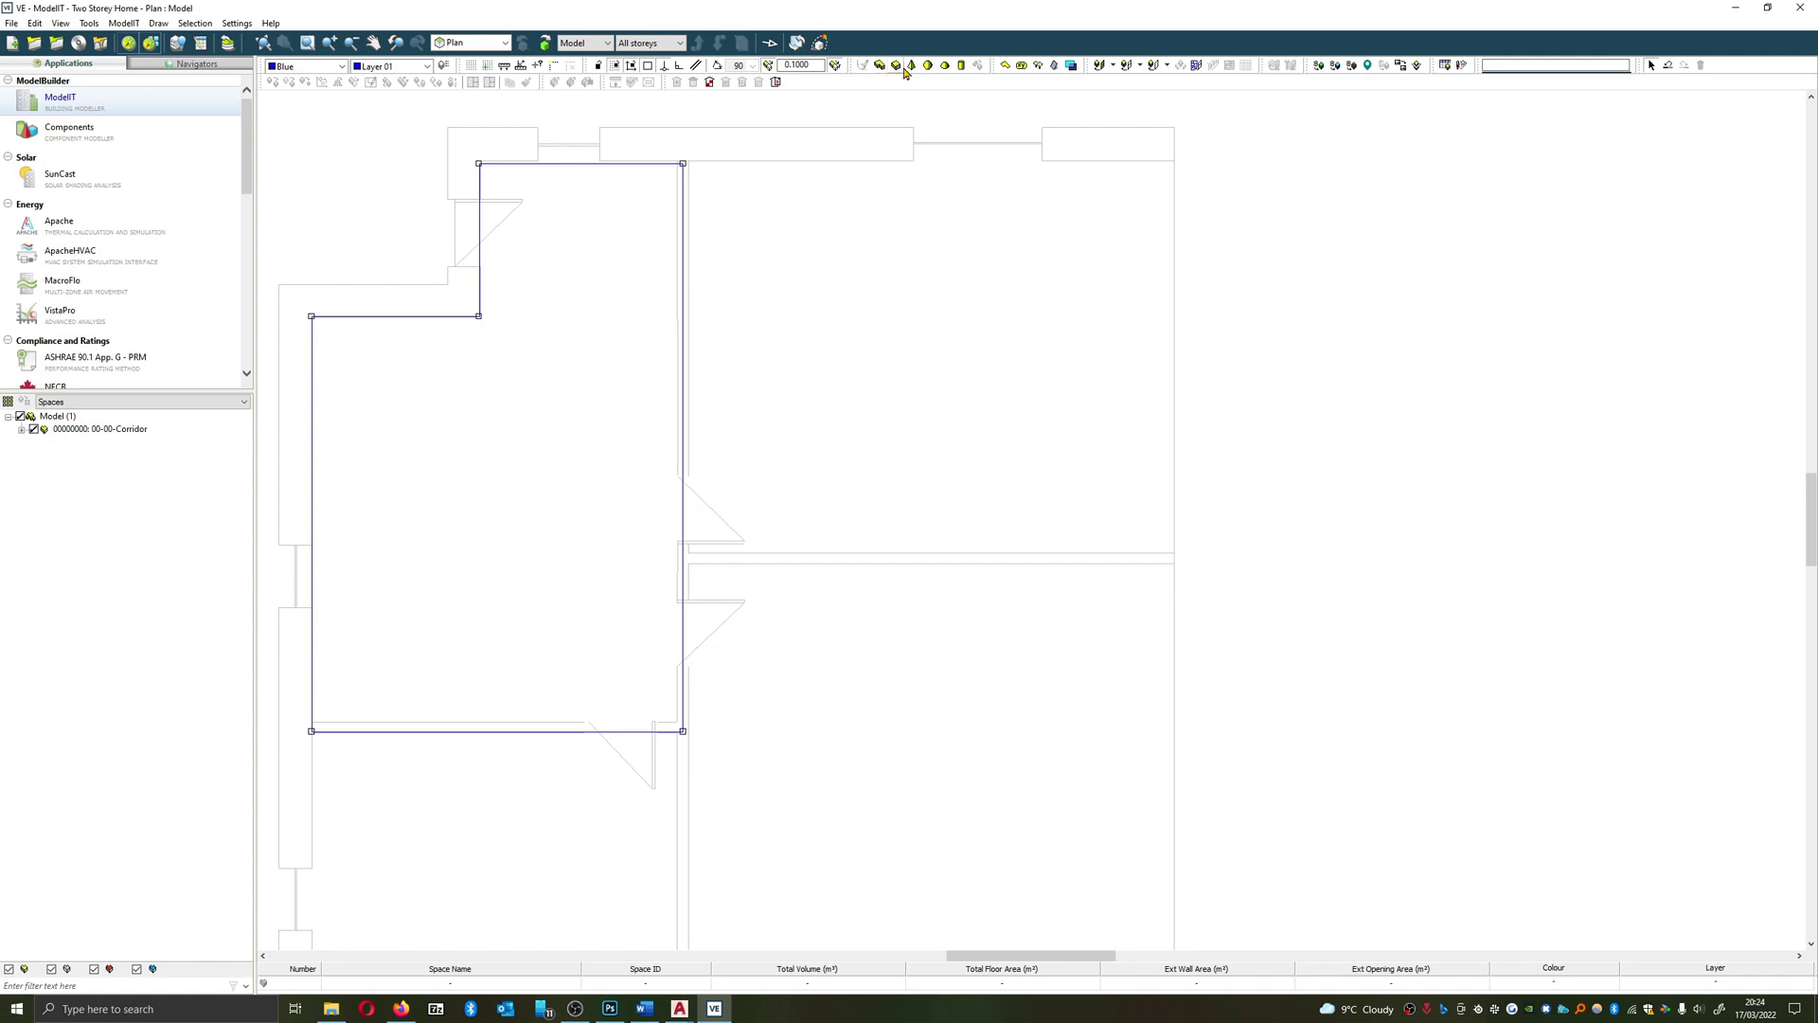
pyautogui.click(901, 73)
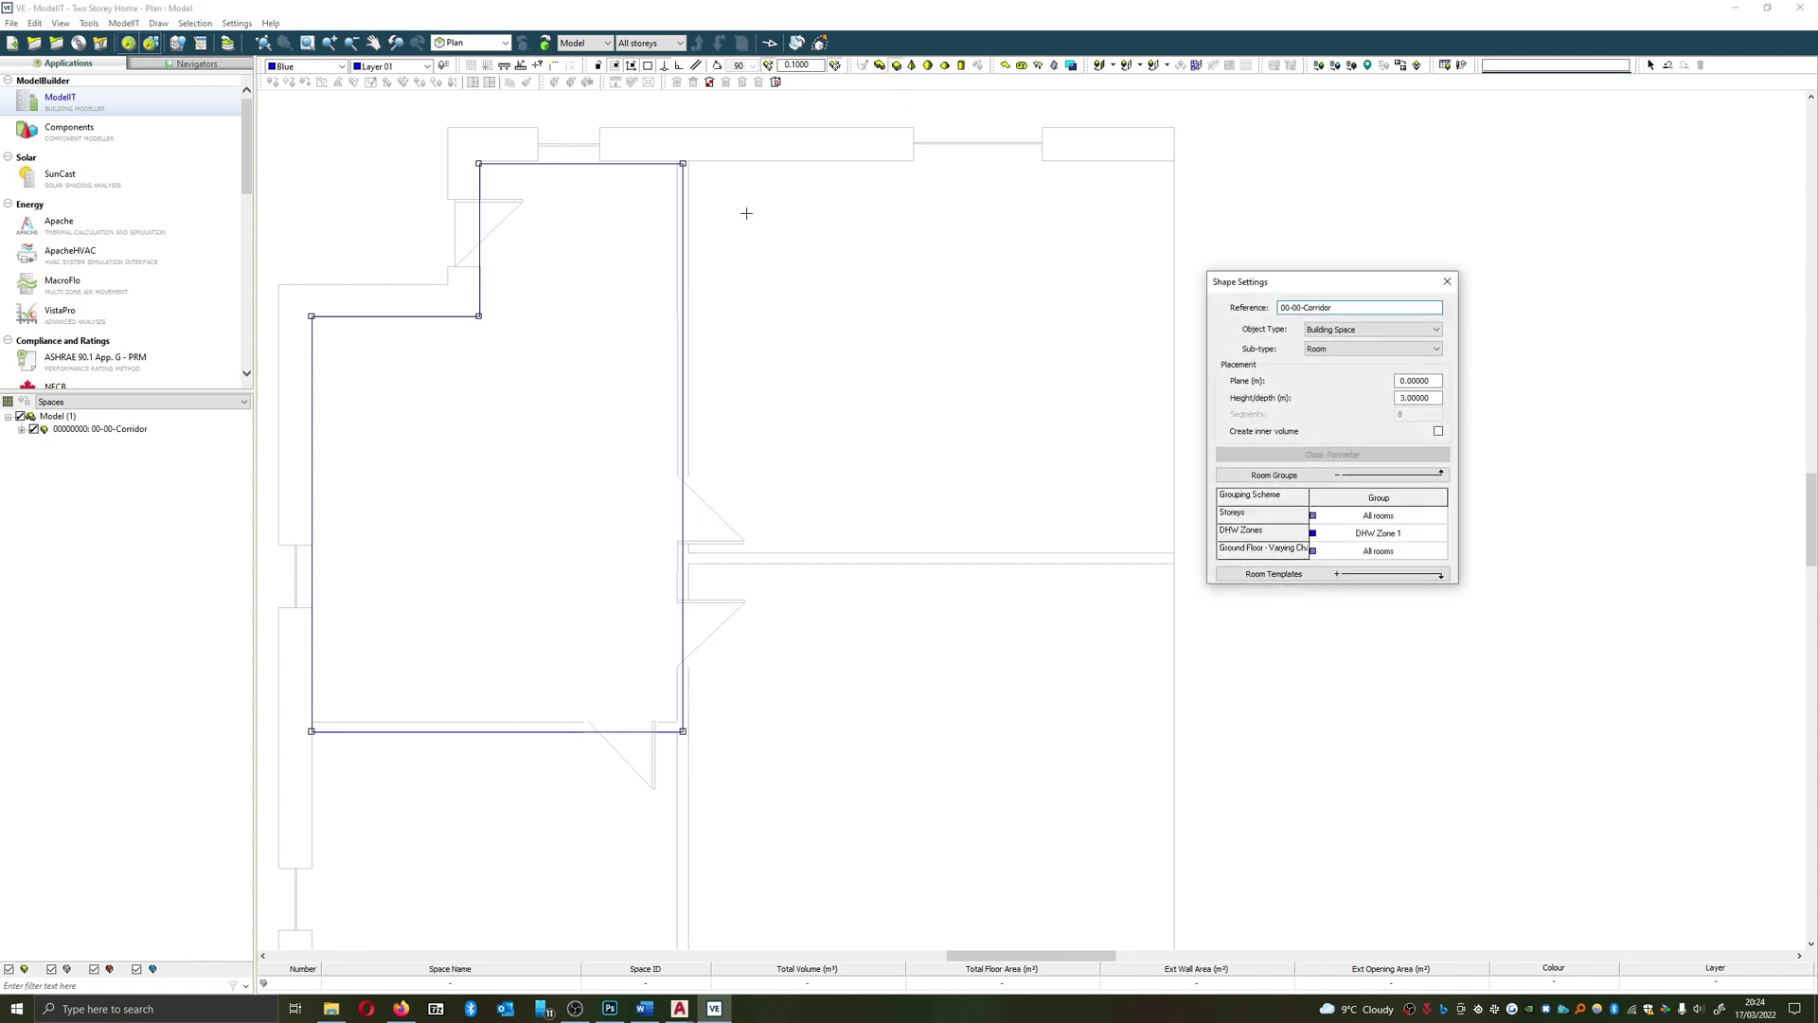
pyautogui.scroll(-2, 766, 439)
pyautogui.scroll(1, 790, 345)
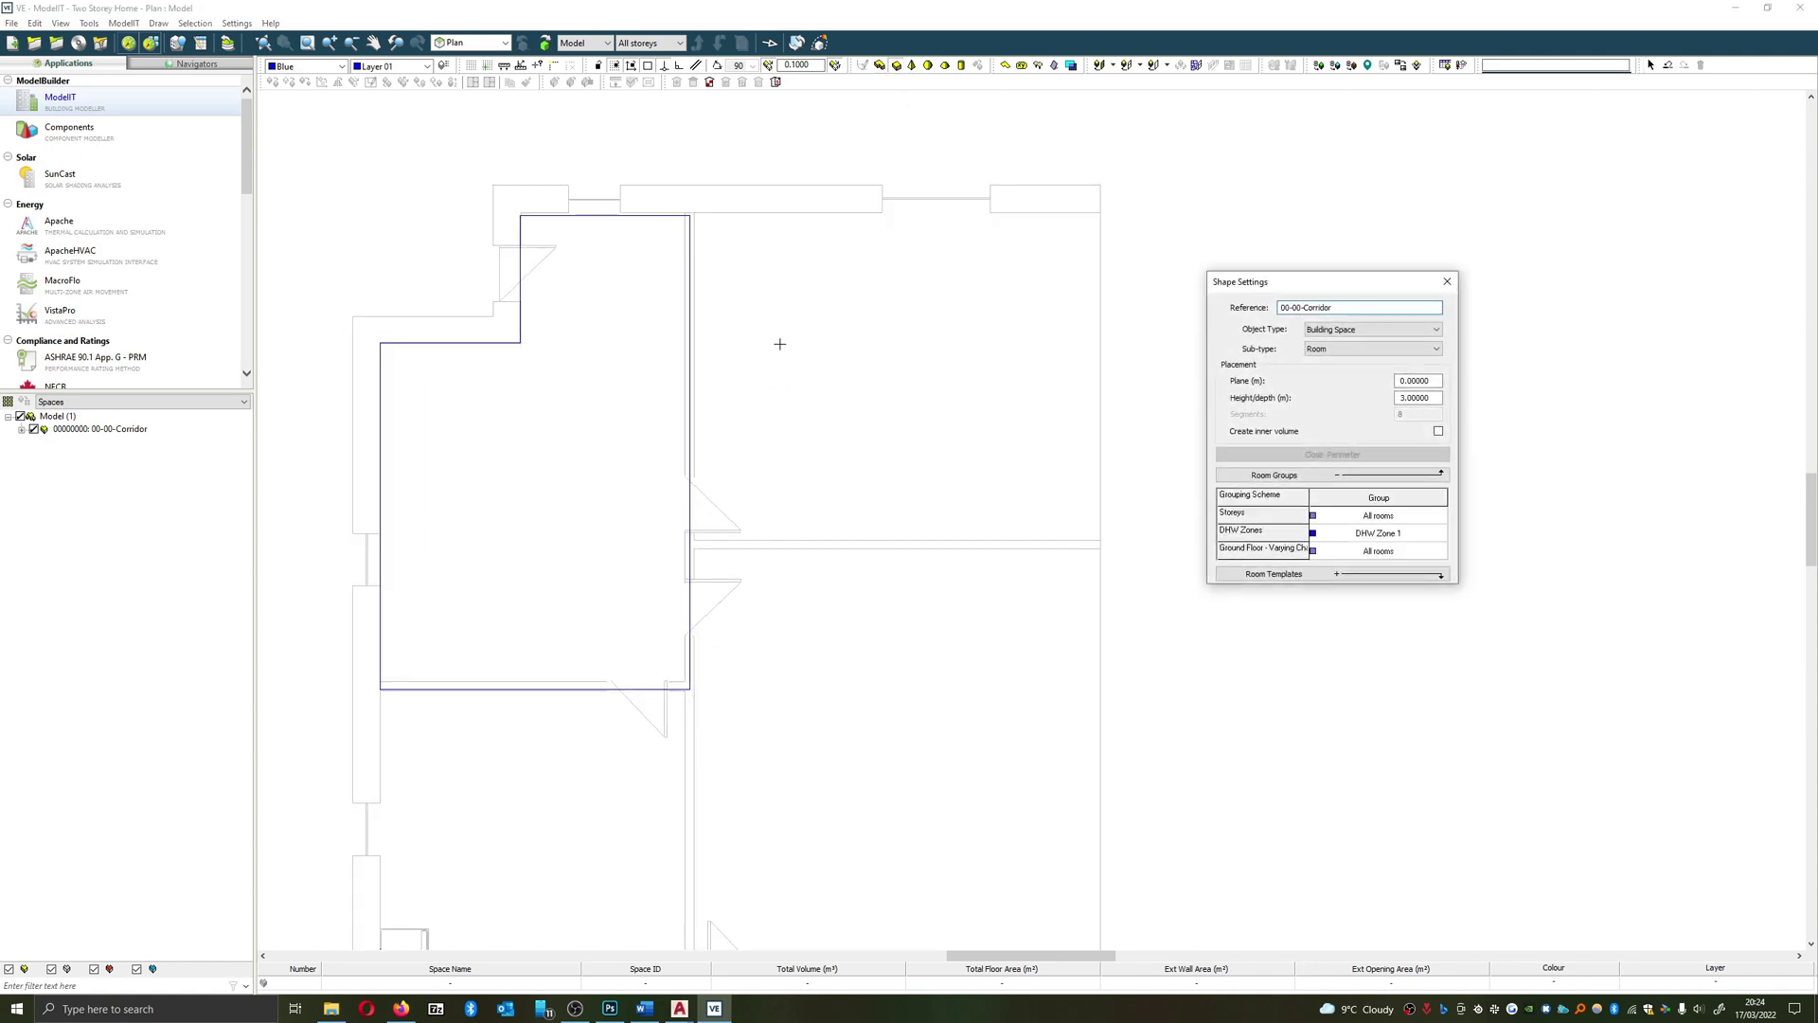
pyautogui.doubleClick(1318, 308)
pyautogui.press('BackSpace')
# Draw the 6.80 × 5.40 m Living Room rectangle beside the corridor
pyautogui.click(690, 215)
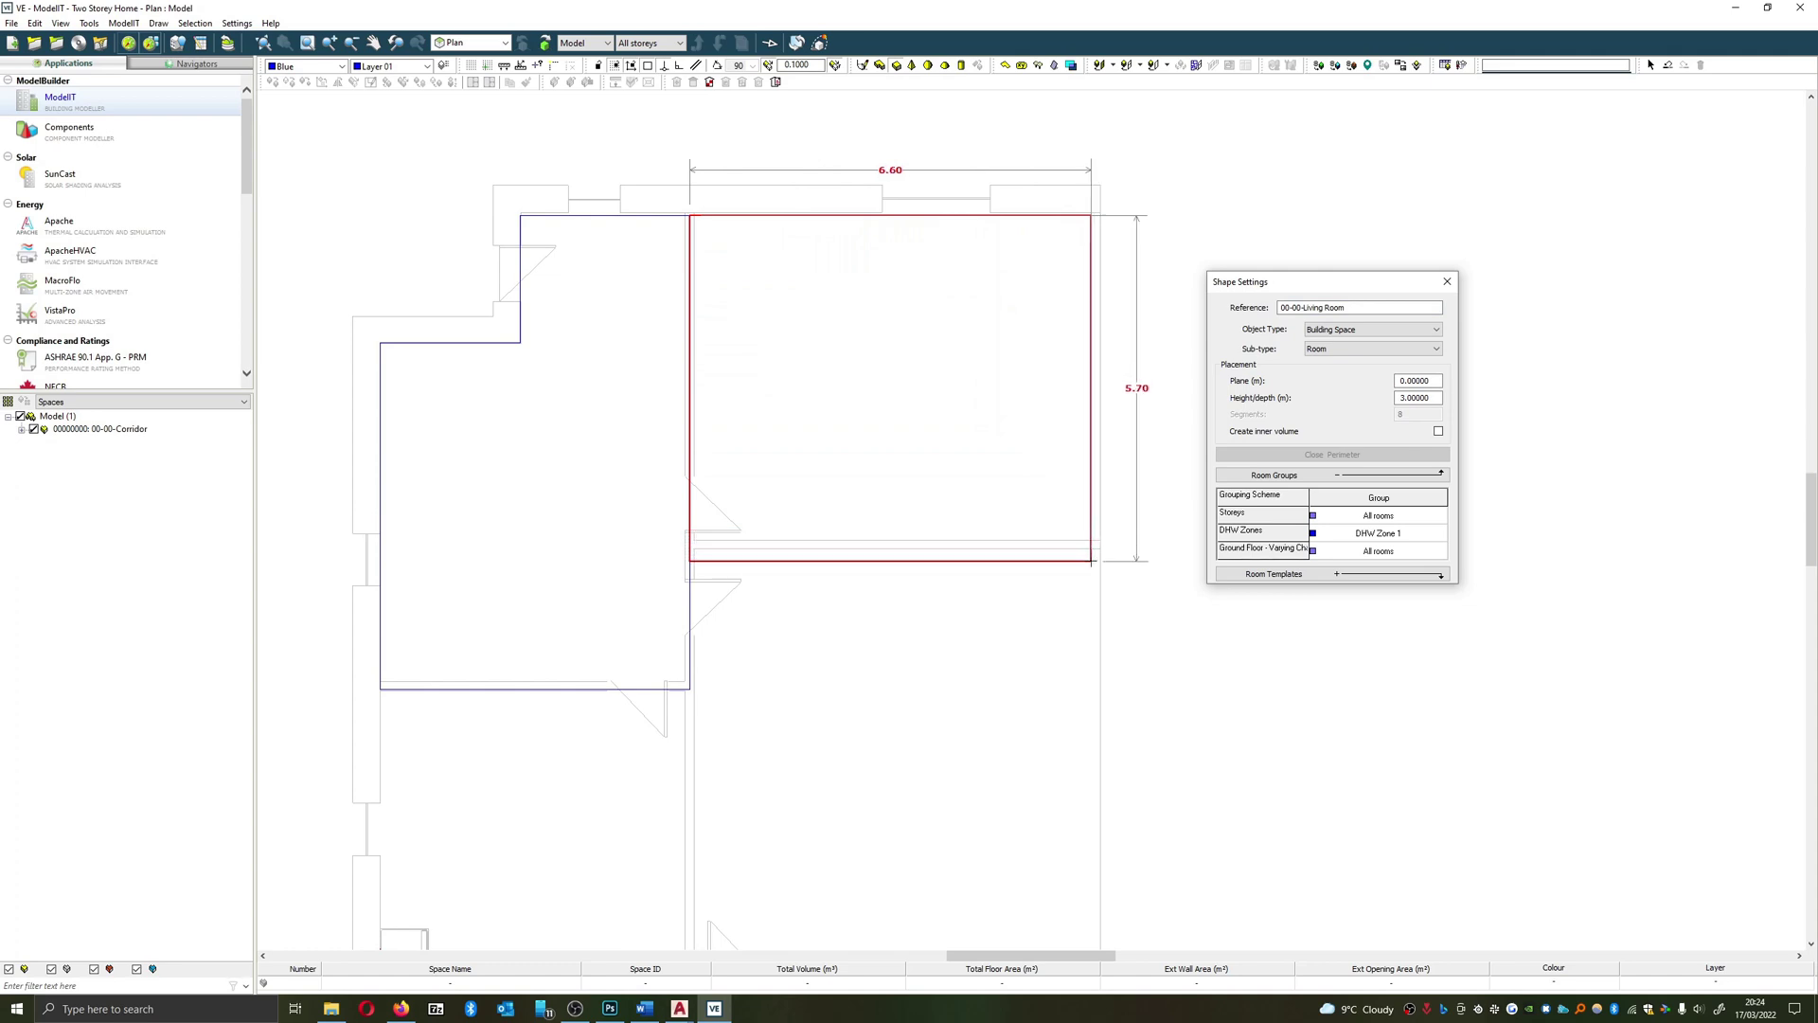
pyautogui.scroll(2, 1098, 538)
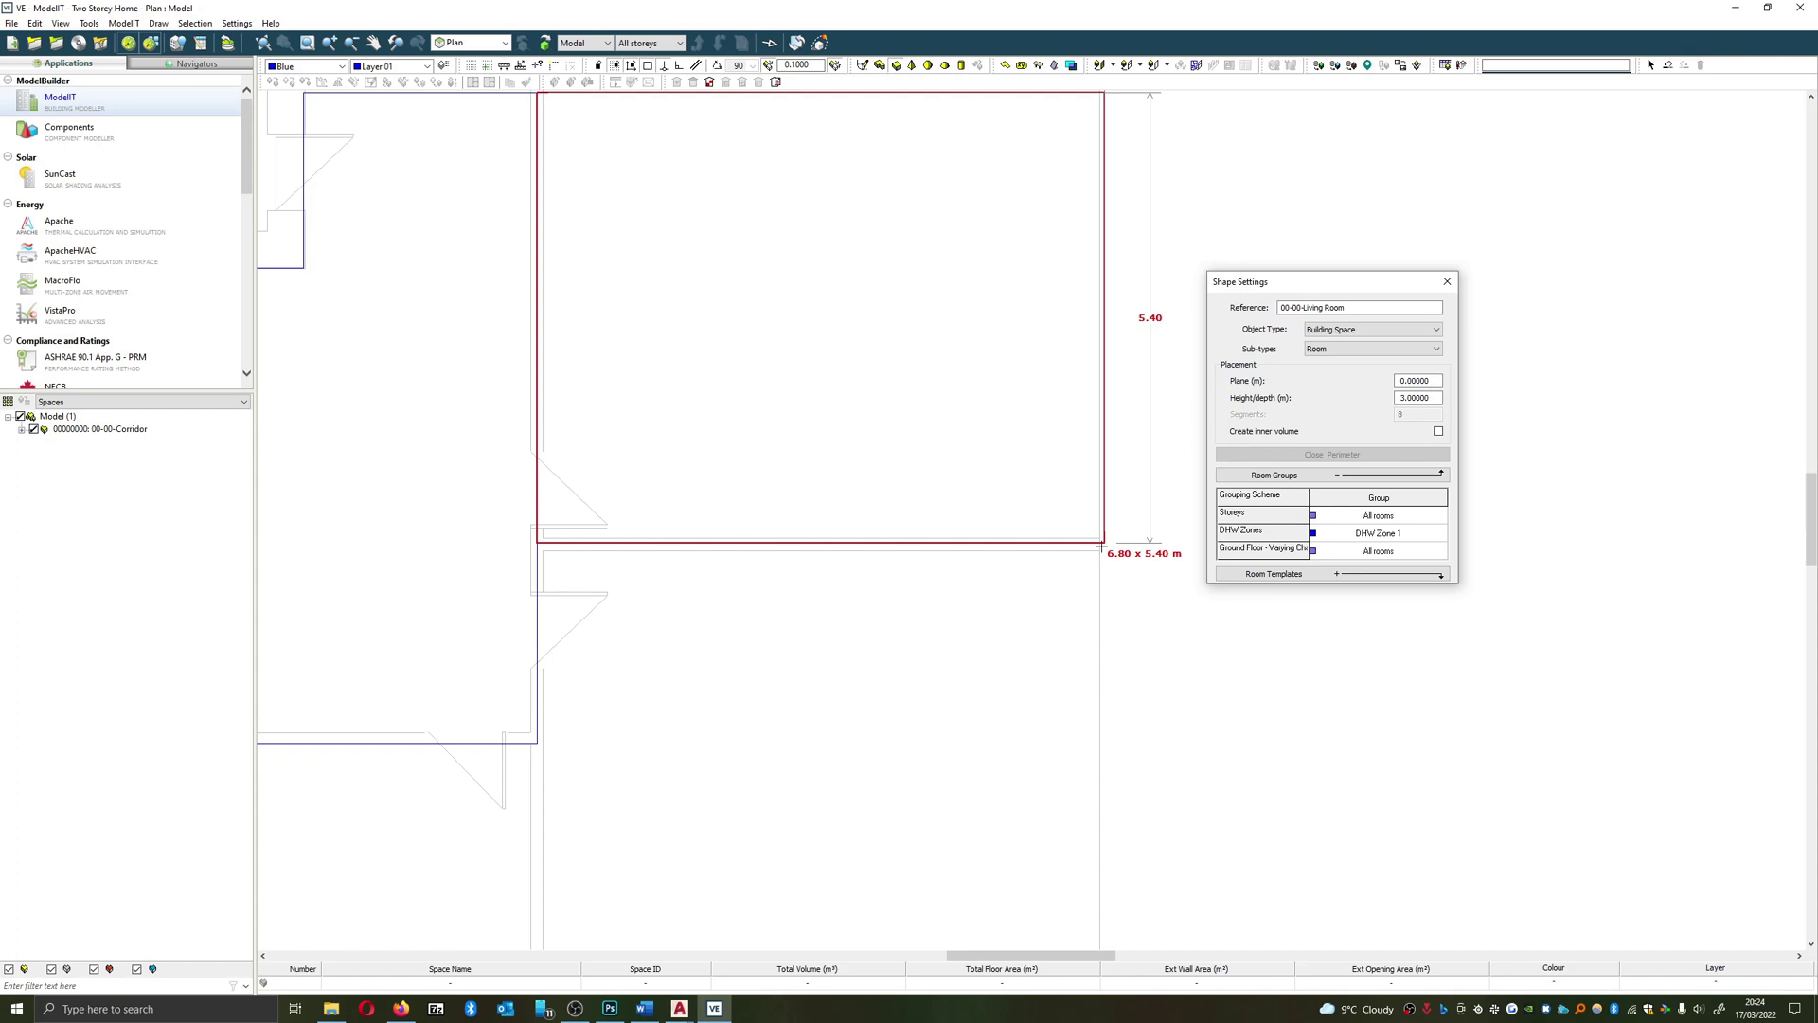
pyautogui.click(1101, 546)
pyautogui.scroll(-3, 1101, 546)
pyautogui.scroll(-1, 930, 463)
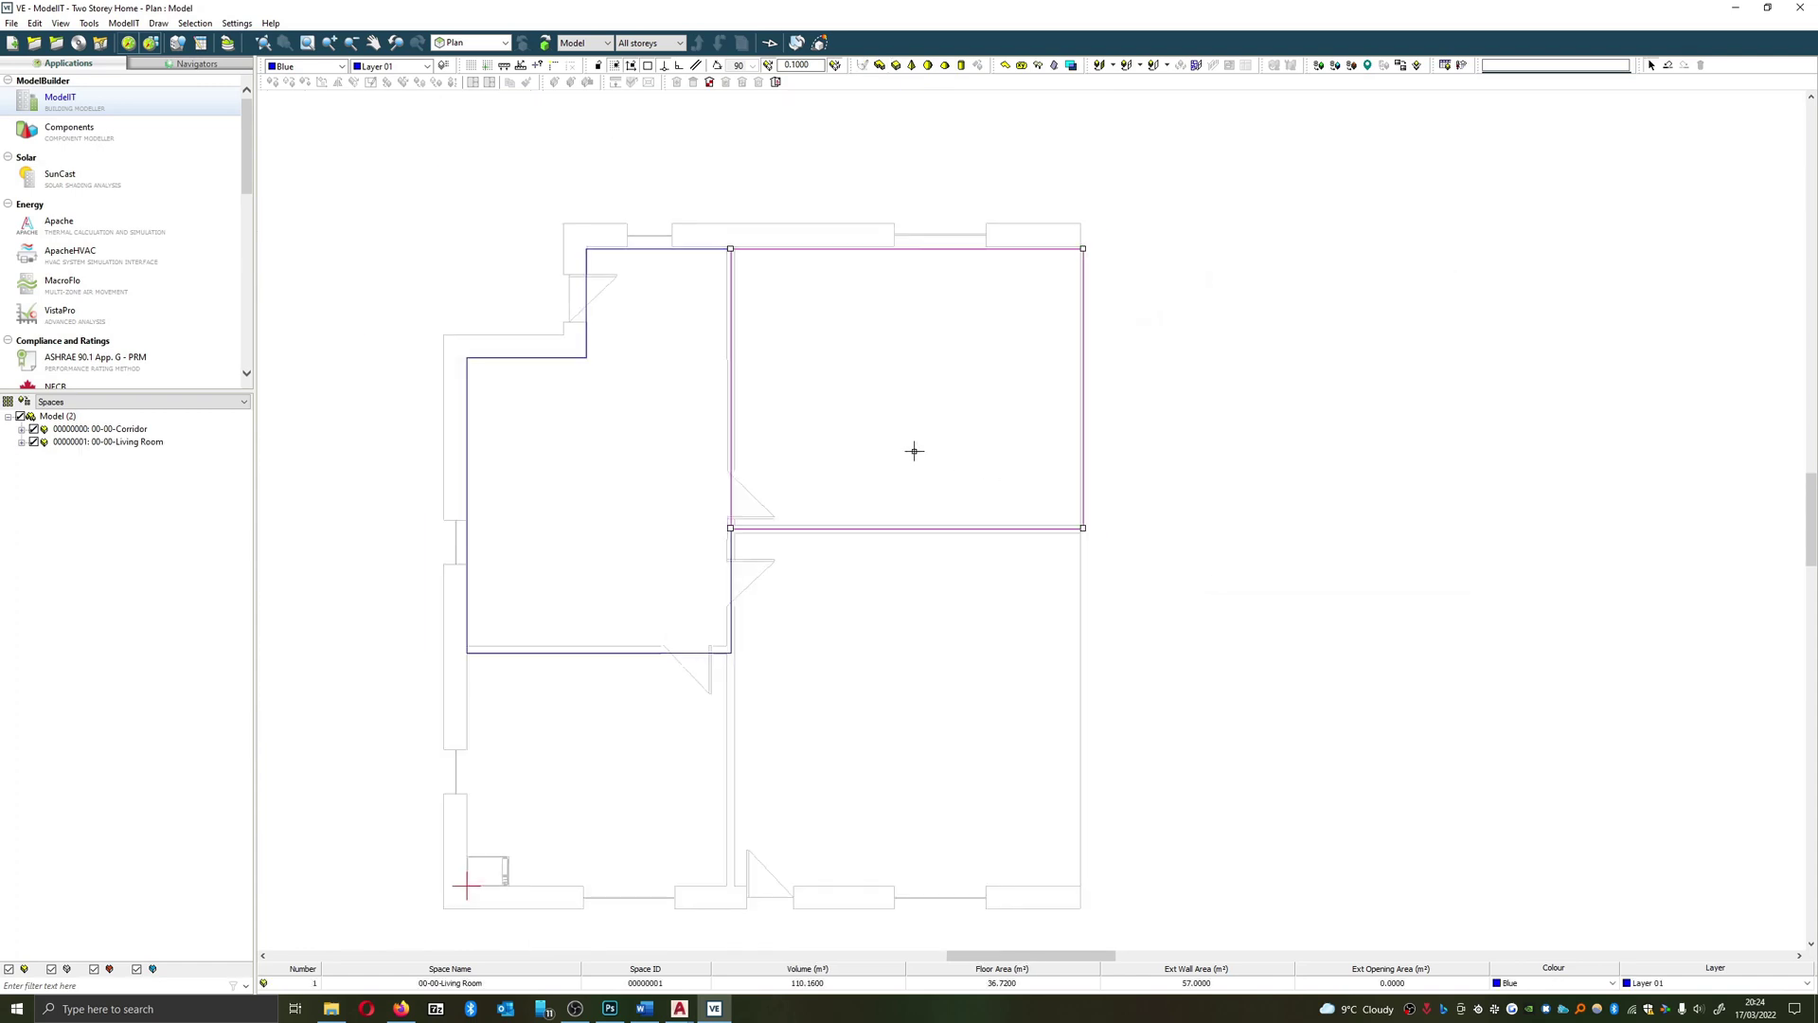
# Start another room space, cancelling a misplaced first rectangle
pyautogui.moveTo(913, 451); pyautogui.dragTo(1113, 385, button='middle')
pyautogui.moveTo(1383, 337); pyautogui.dragTo(1270, 300, button='middle')
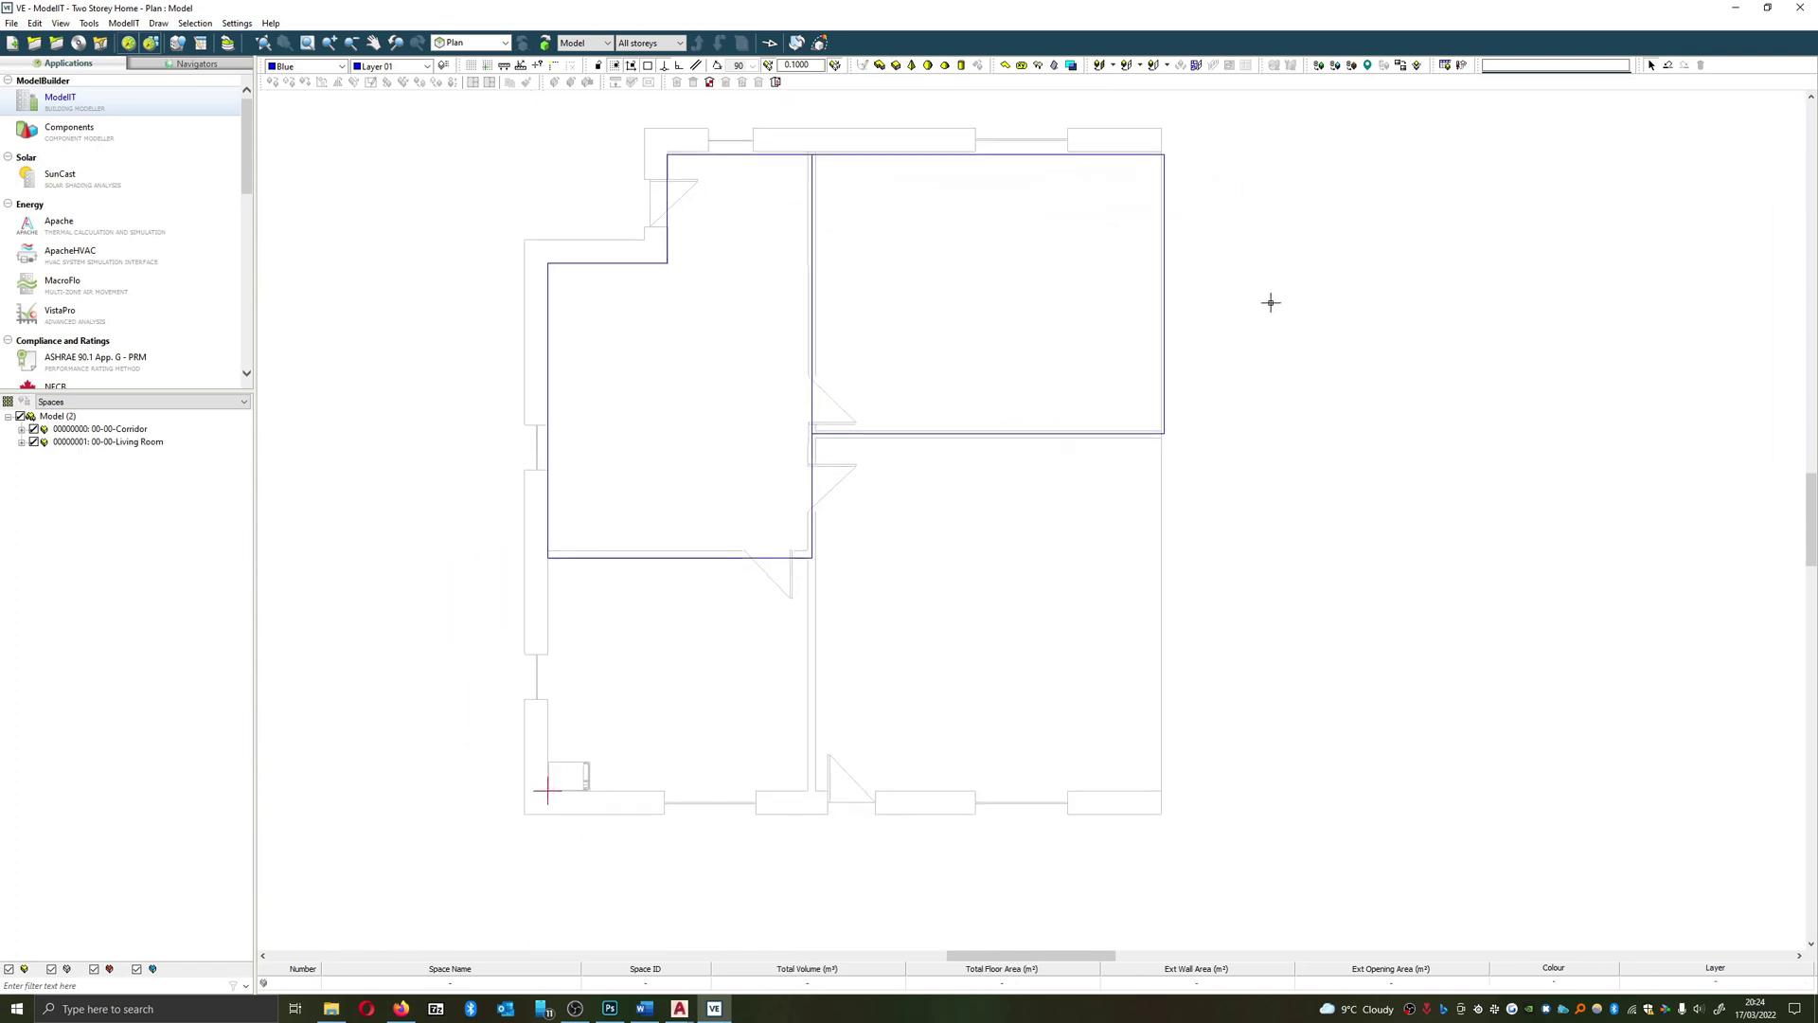
pyautogui.click(897, 66)
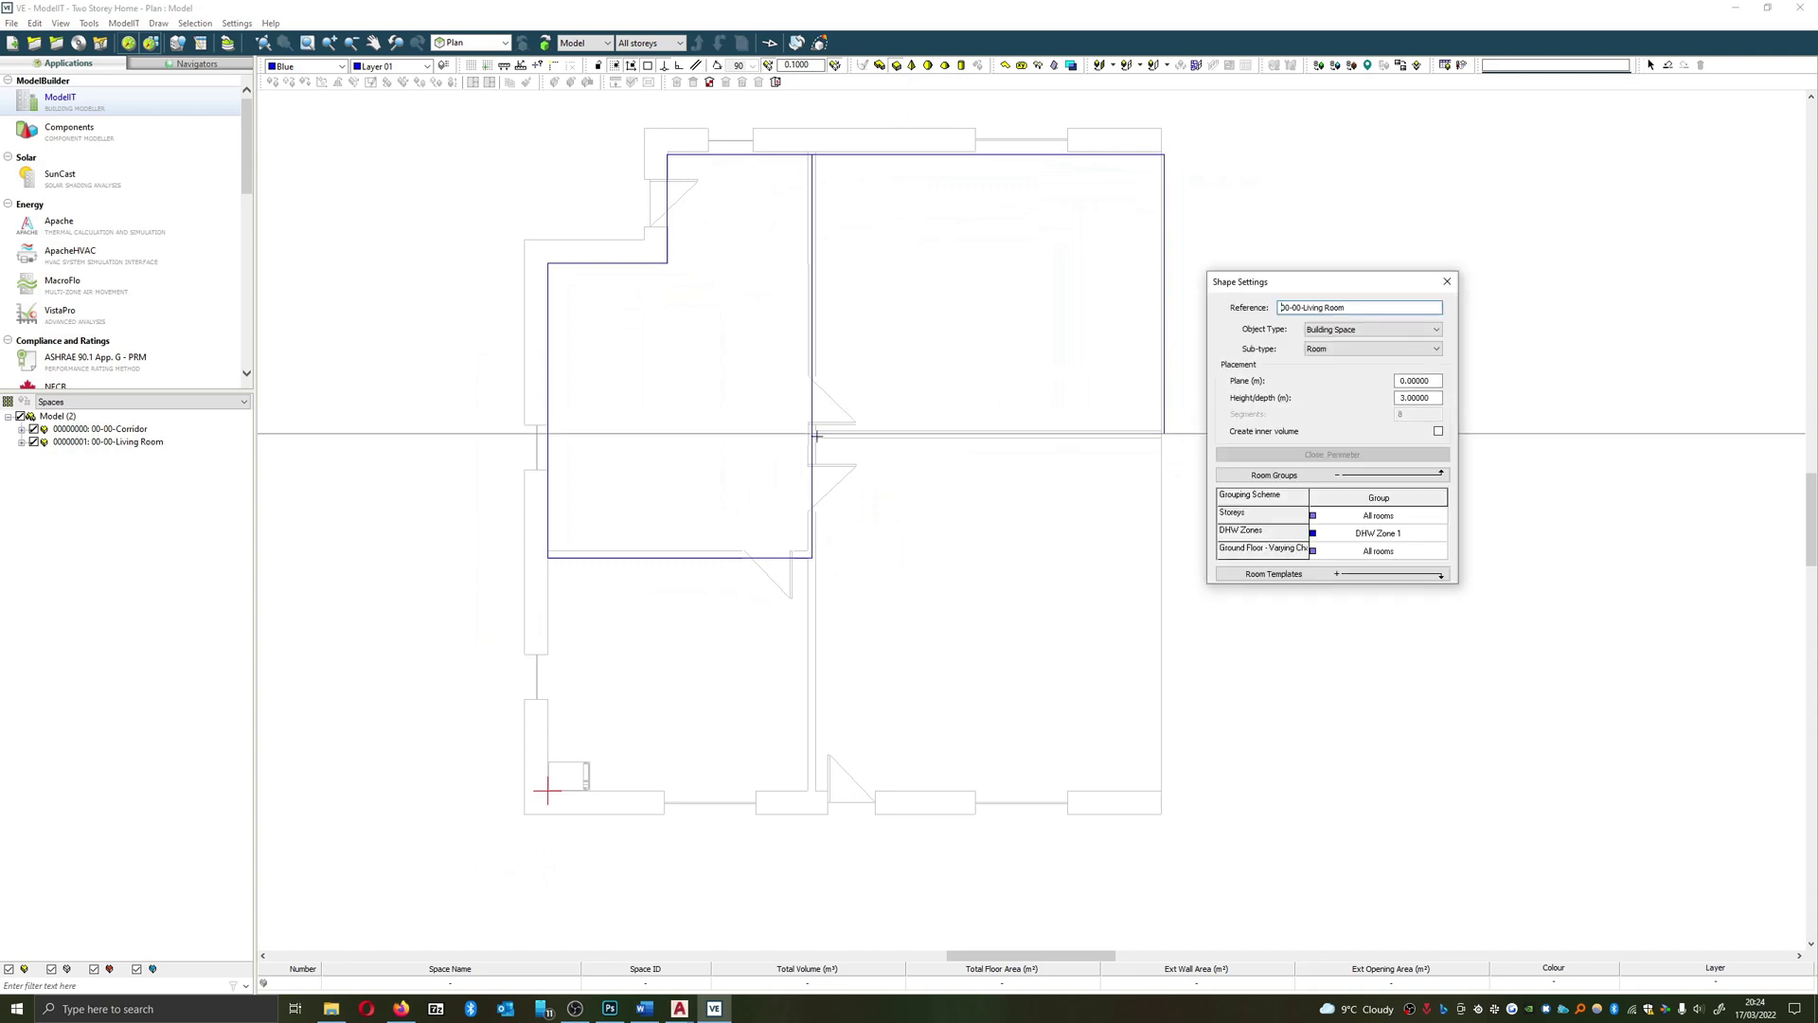
pyautogui.scroll(4, 1169, 438)
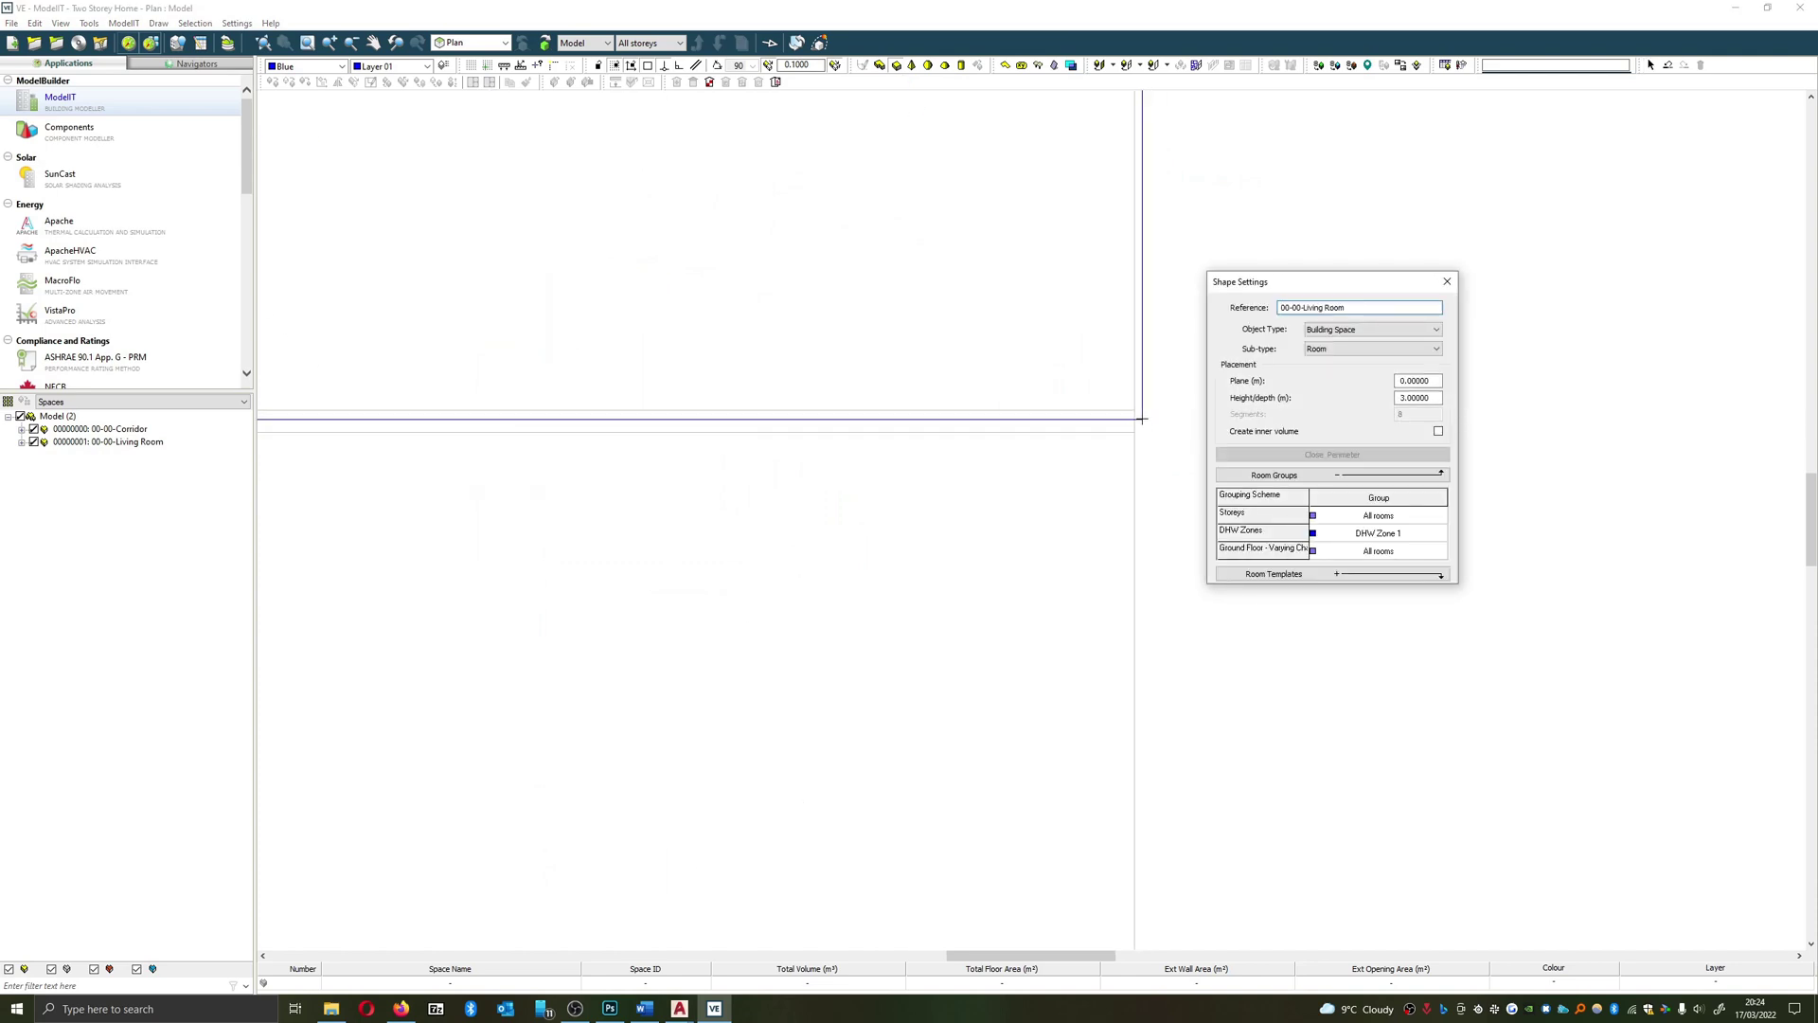
pyautogui.click(1142, 419)
pyautogui.scroll(-4, 856, 571)
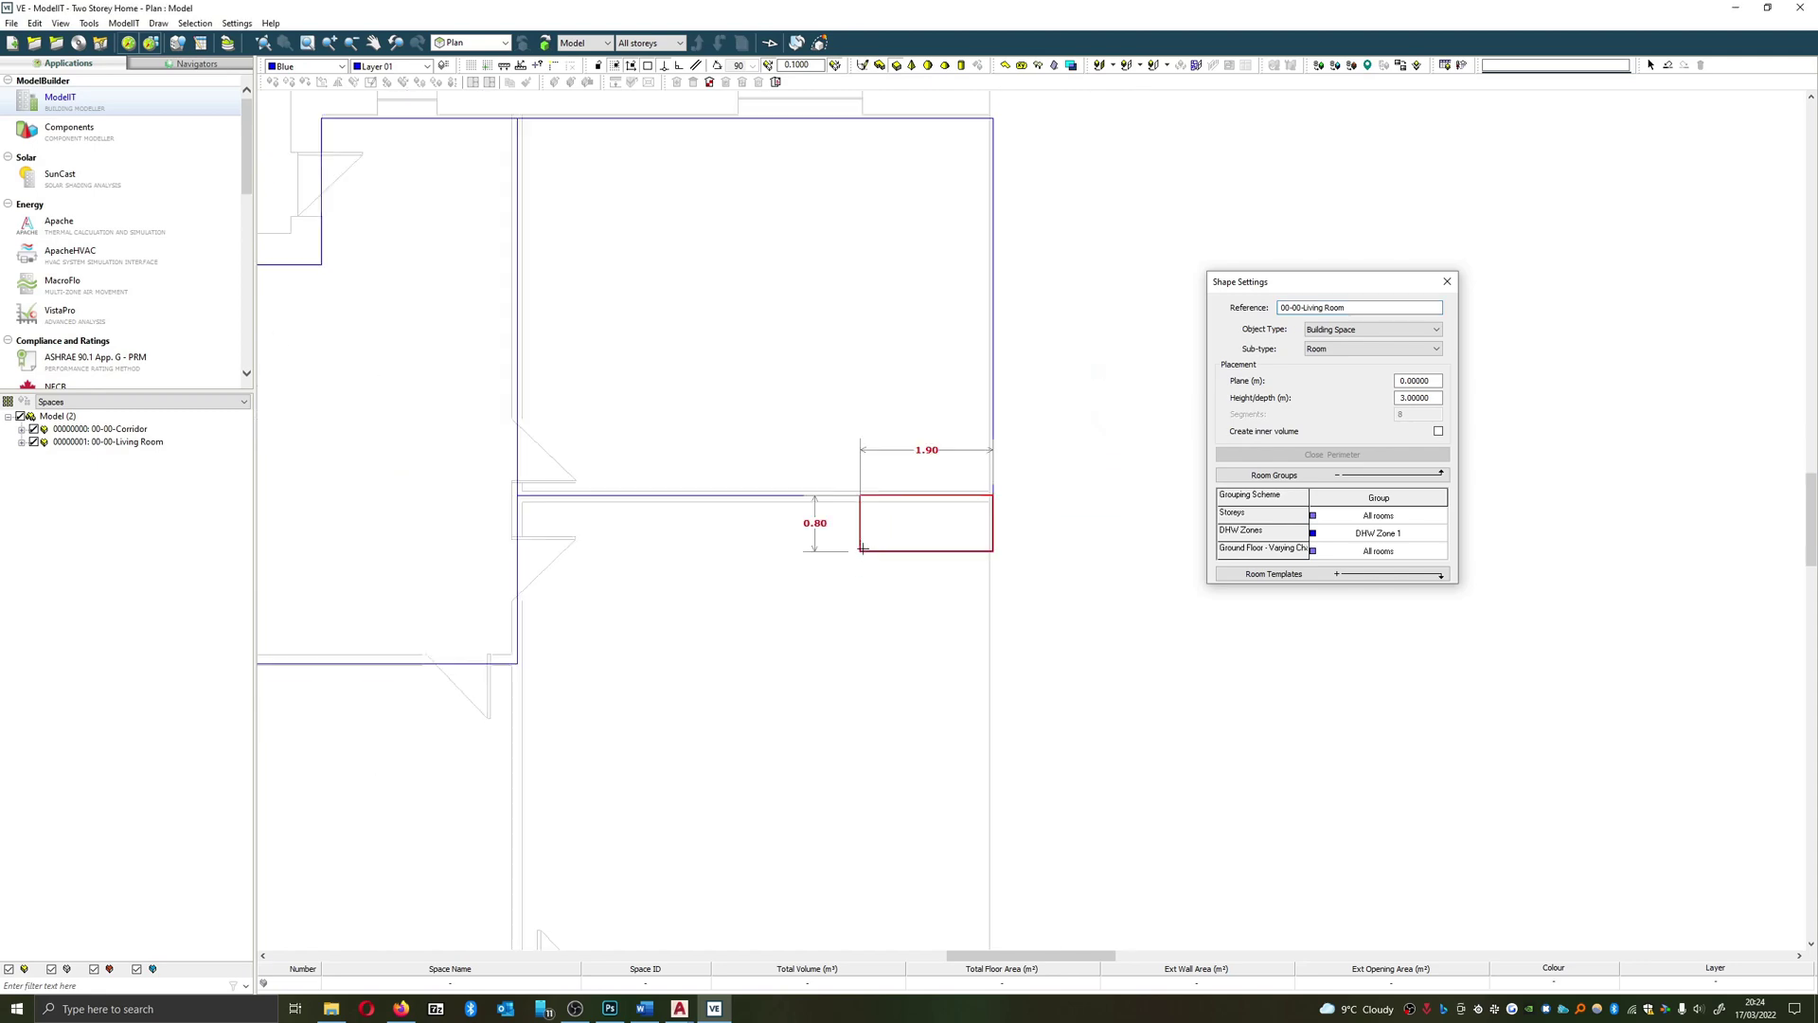
pyautogui.scroll(2, 719, 333)
pyautogui.press('Escape')
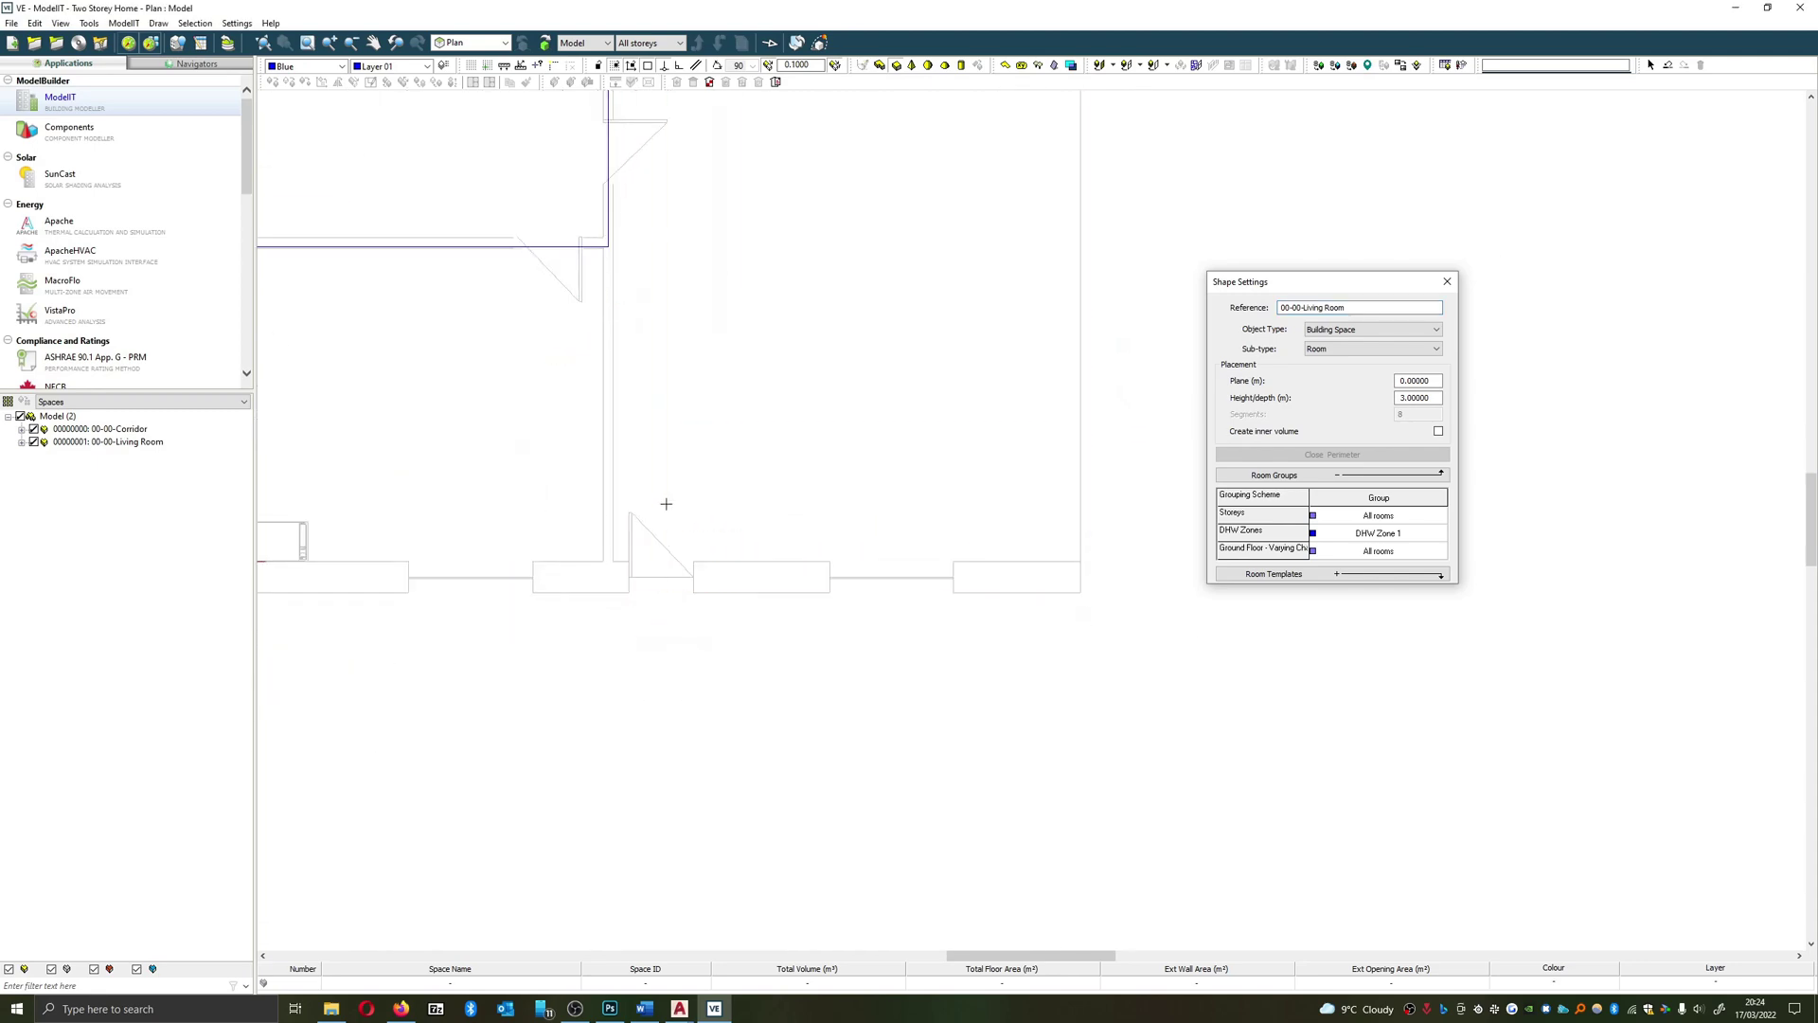
pyautogui.scroll(3, 578, 199)
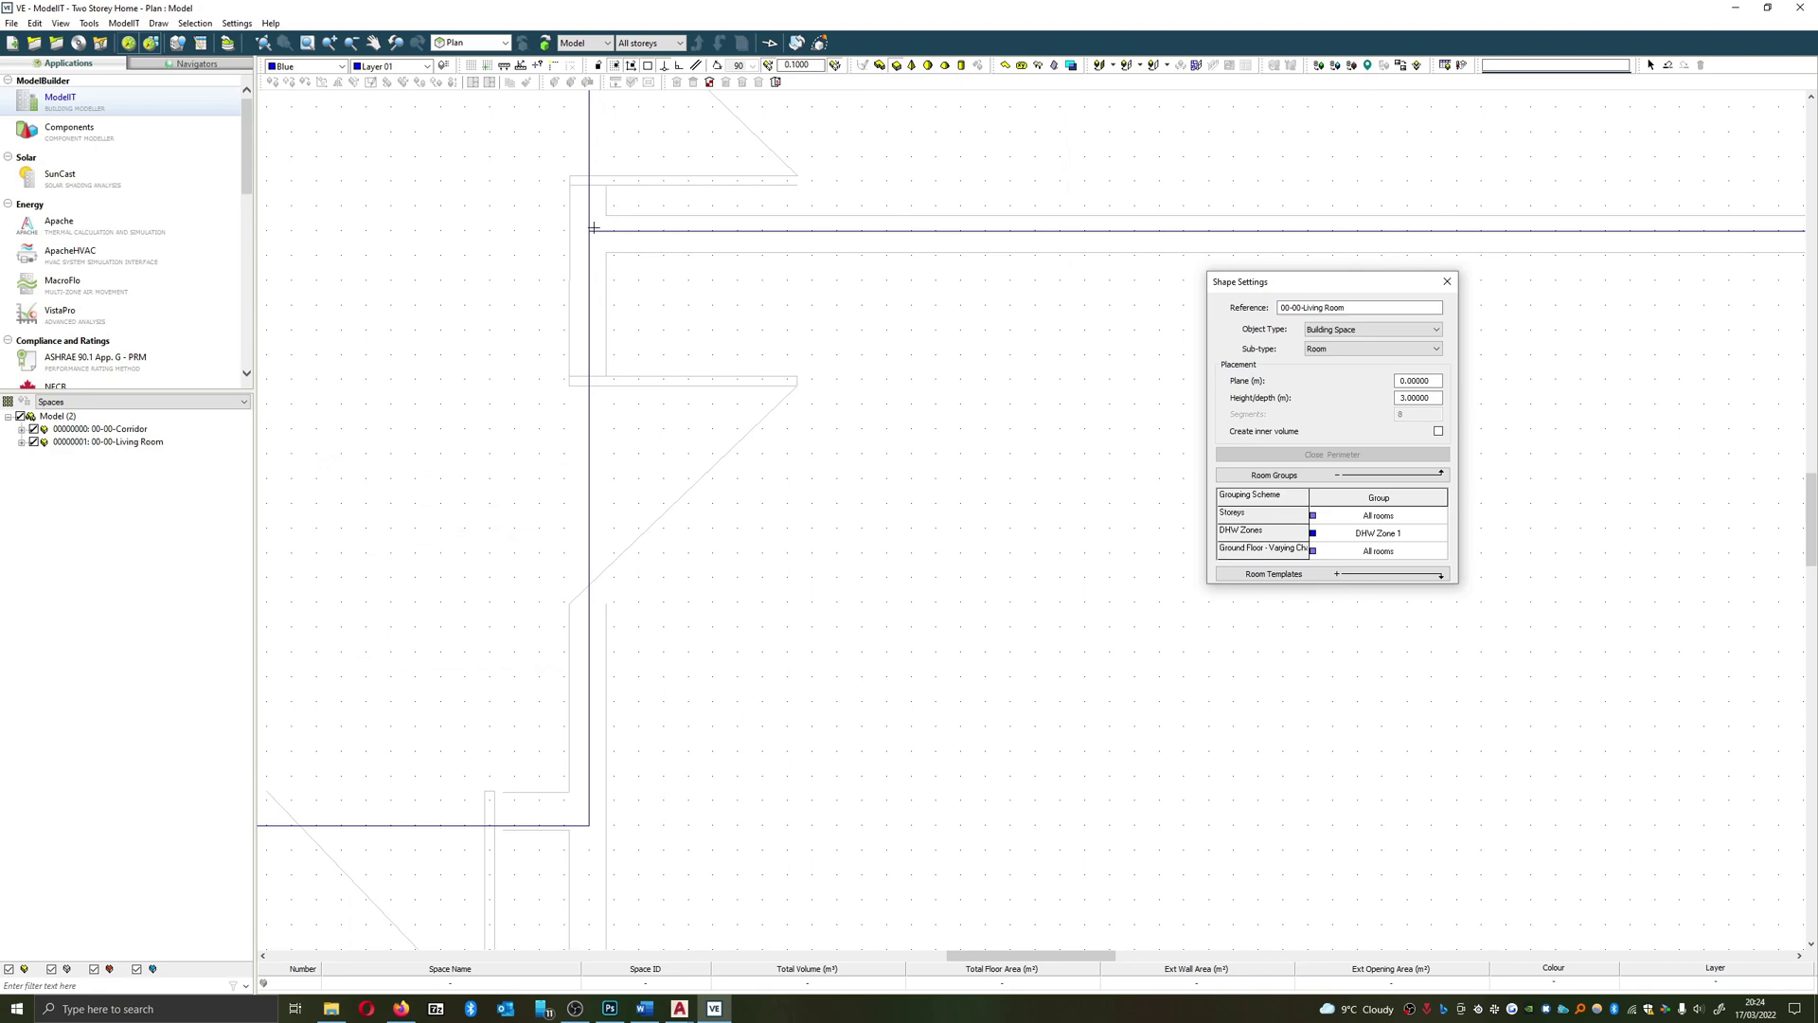
# Draw the 6.80 × 6.90 m room from below the Living Room to the bottom-right wall corner
pyautogui.click(588, 231)
pyautogui.scroll(-4, 714, 366)
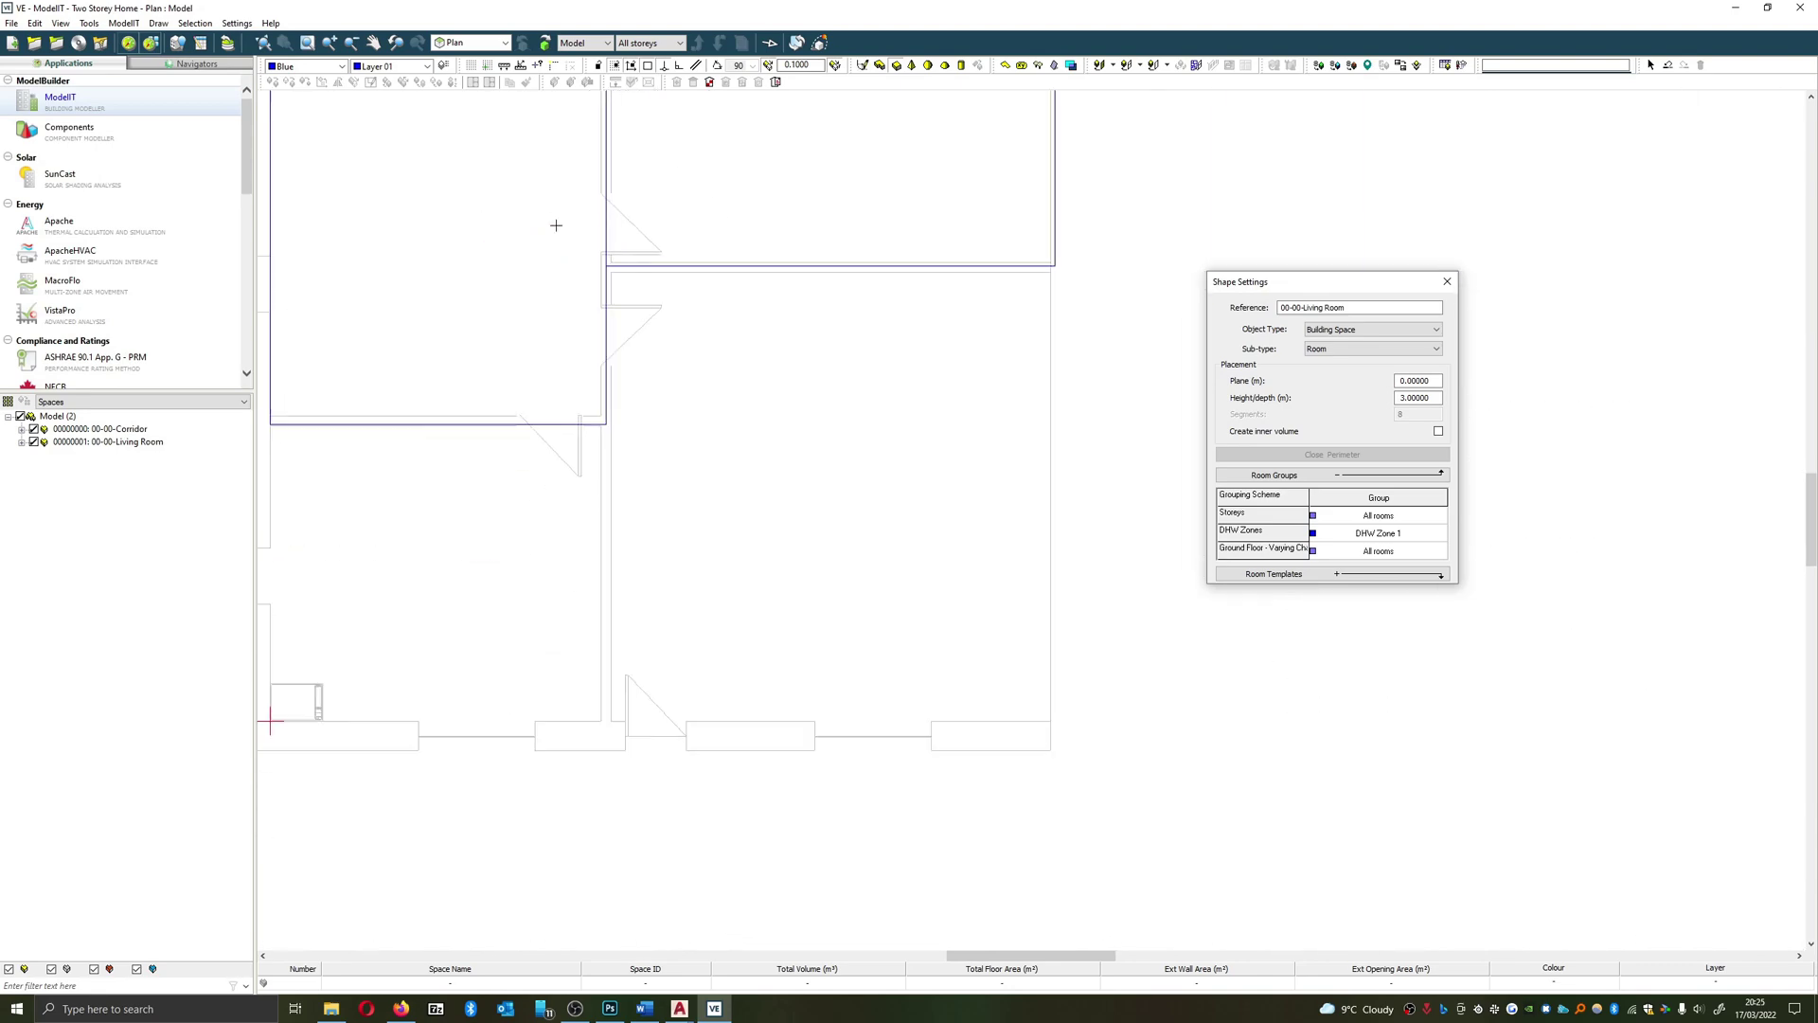
pyautogui.scroll(3, 1042, 715)
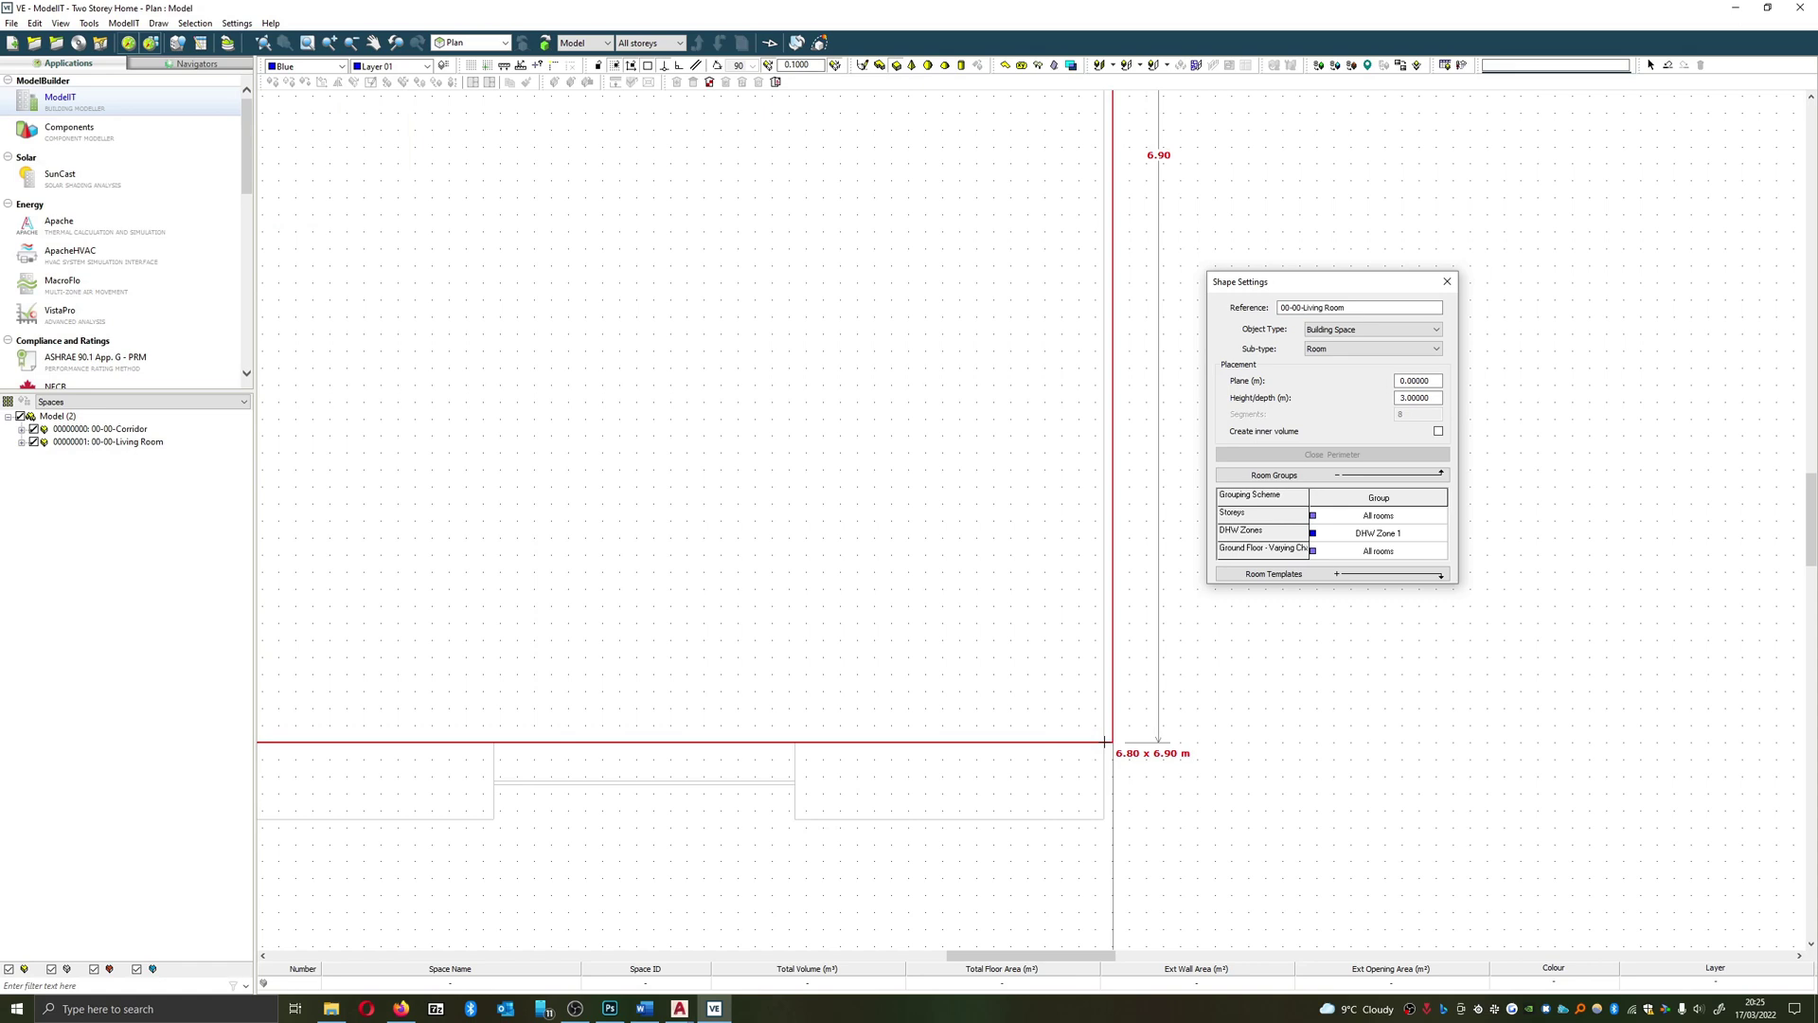
pyautogui.scroll(-2, 1103, 742)
pyautogui.click(1101, 739)
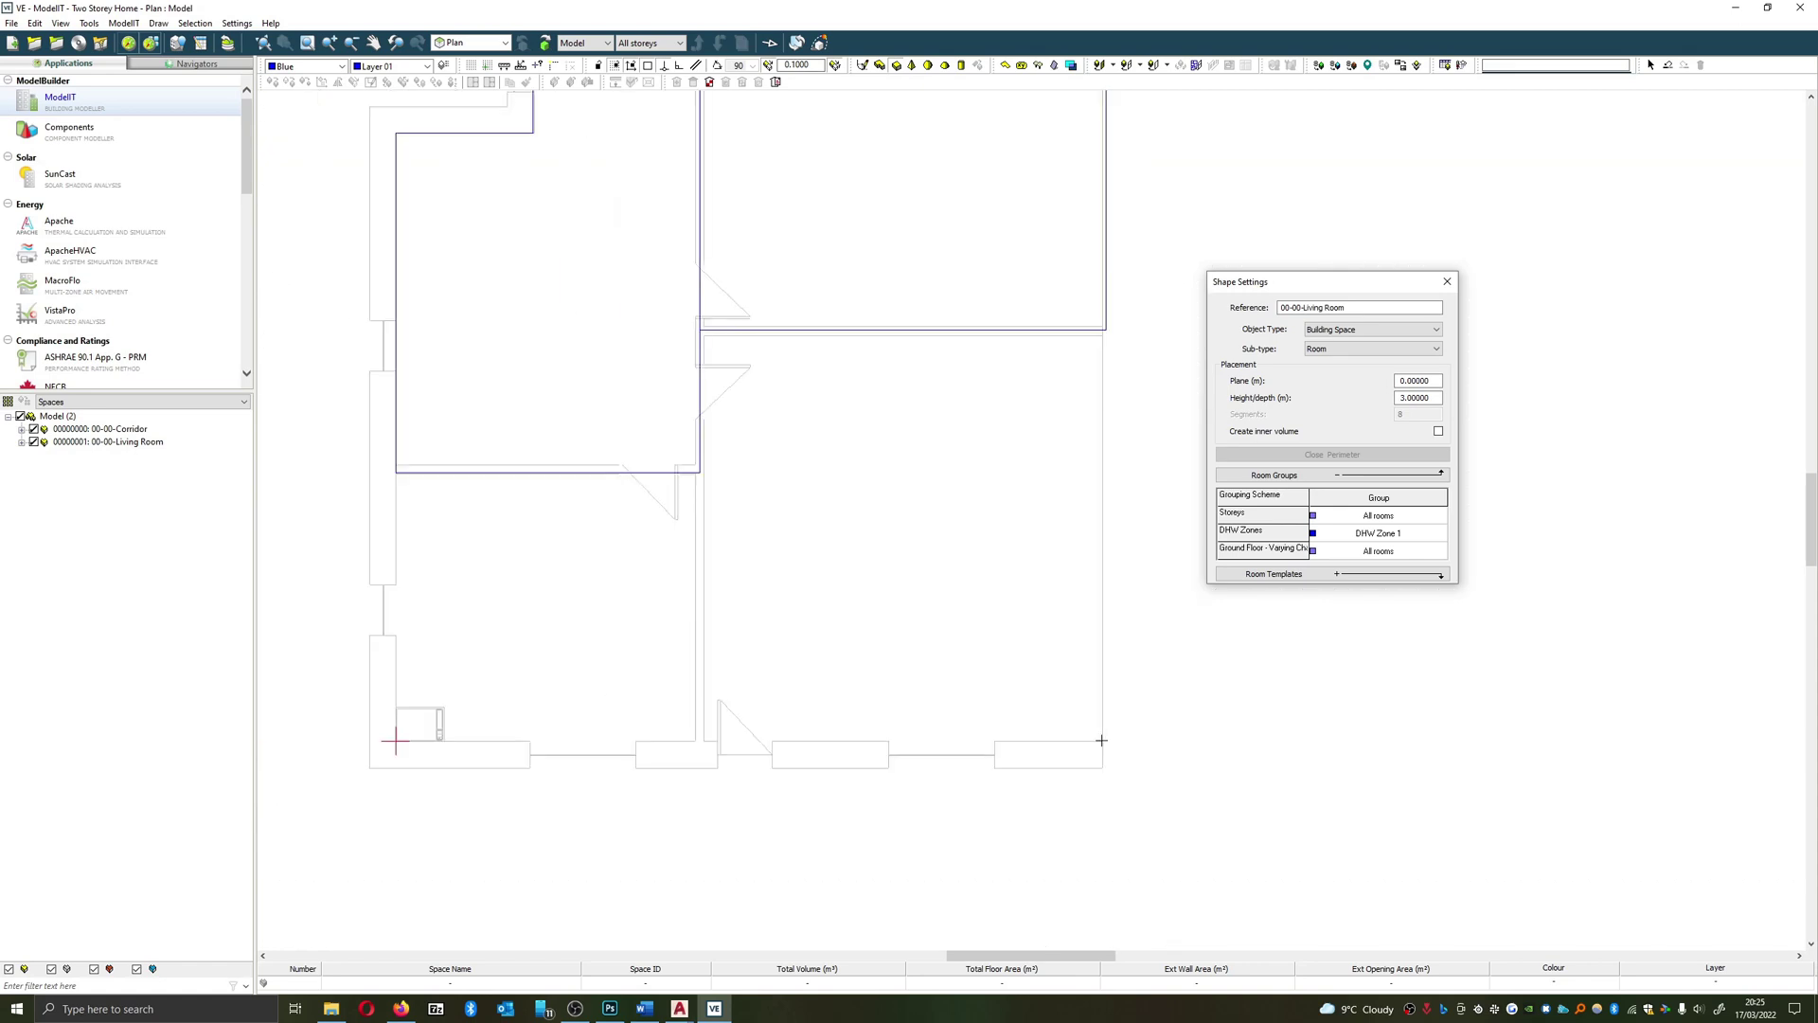
pyautogui.click(1104, 741)
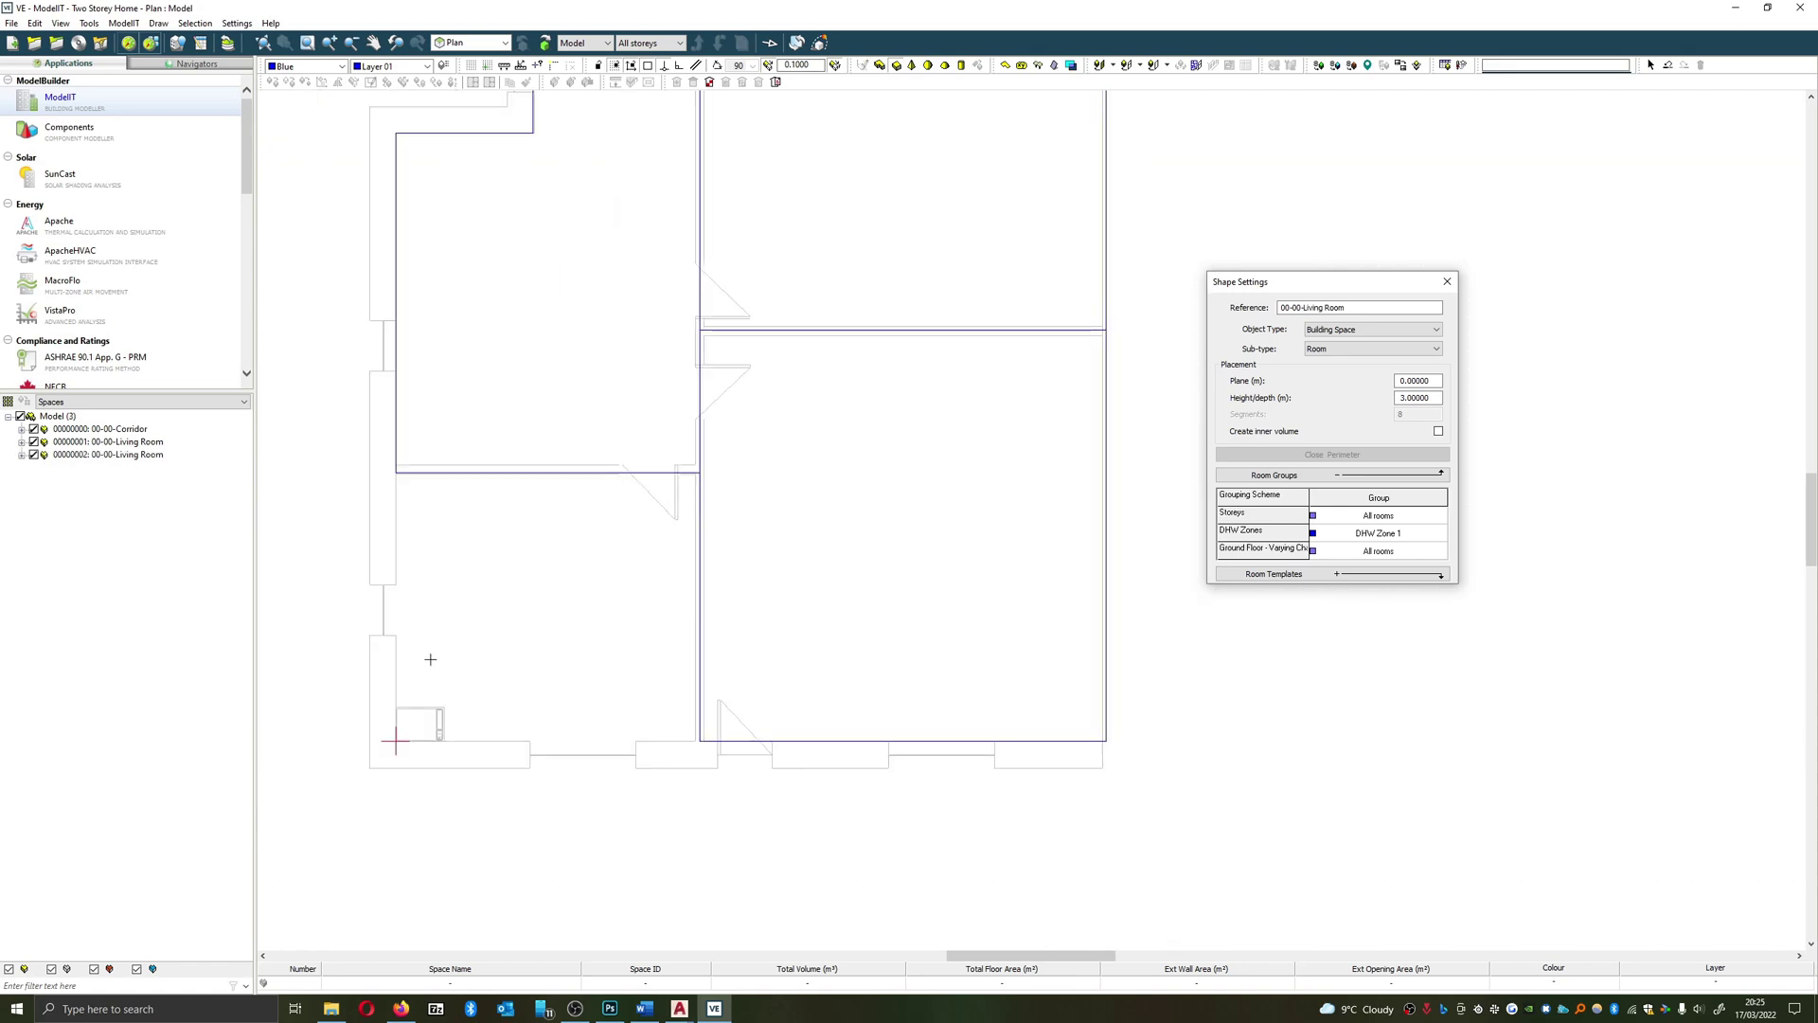
pyautogui.scroll(1, 431, 659)
pyautogui.press('Escape')
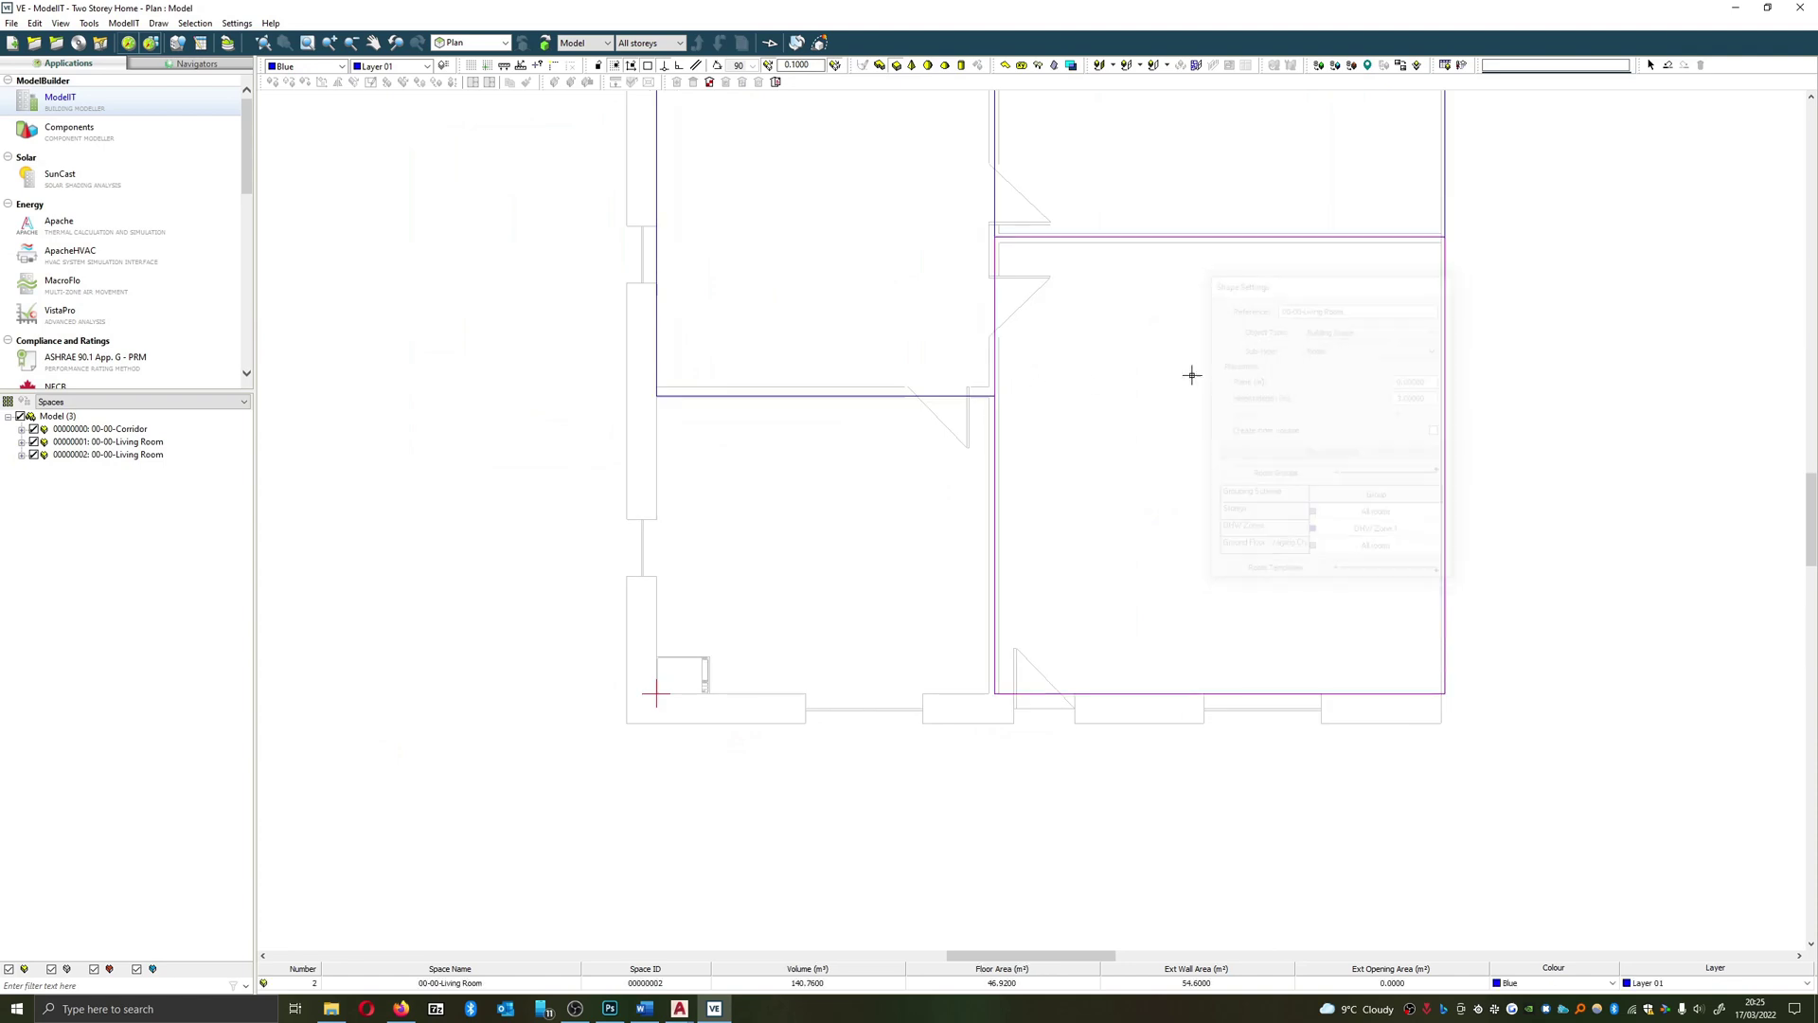
pyautogui.click(1075, 386)
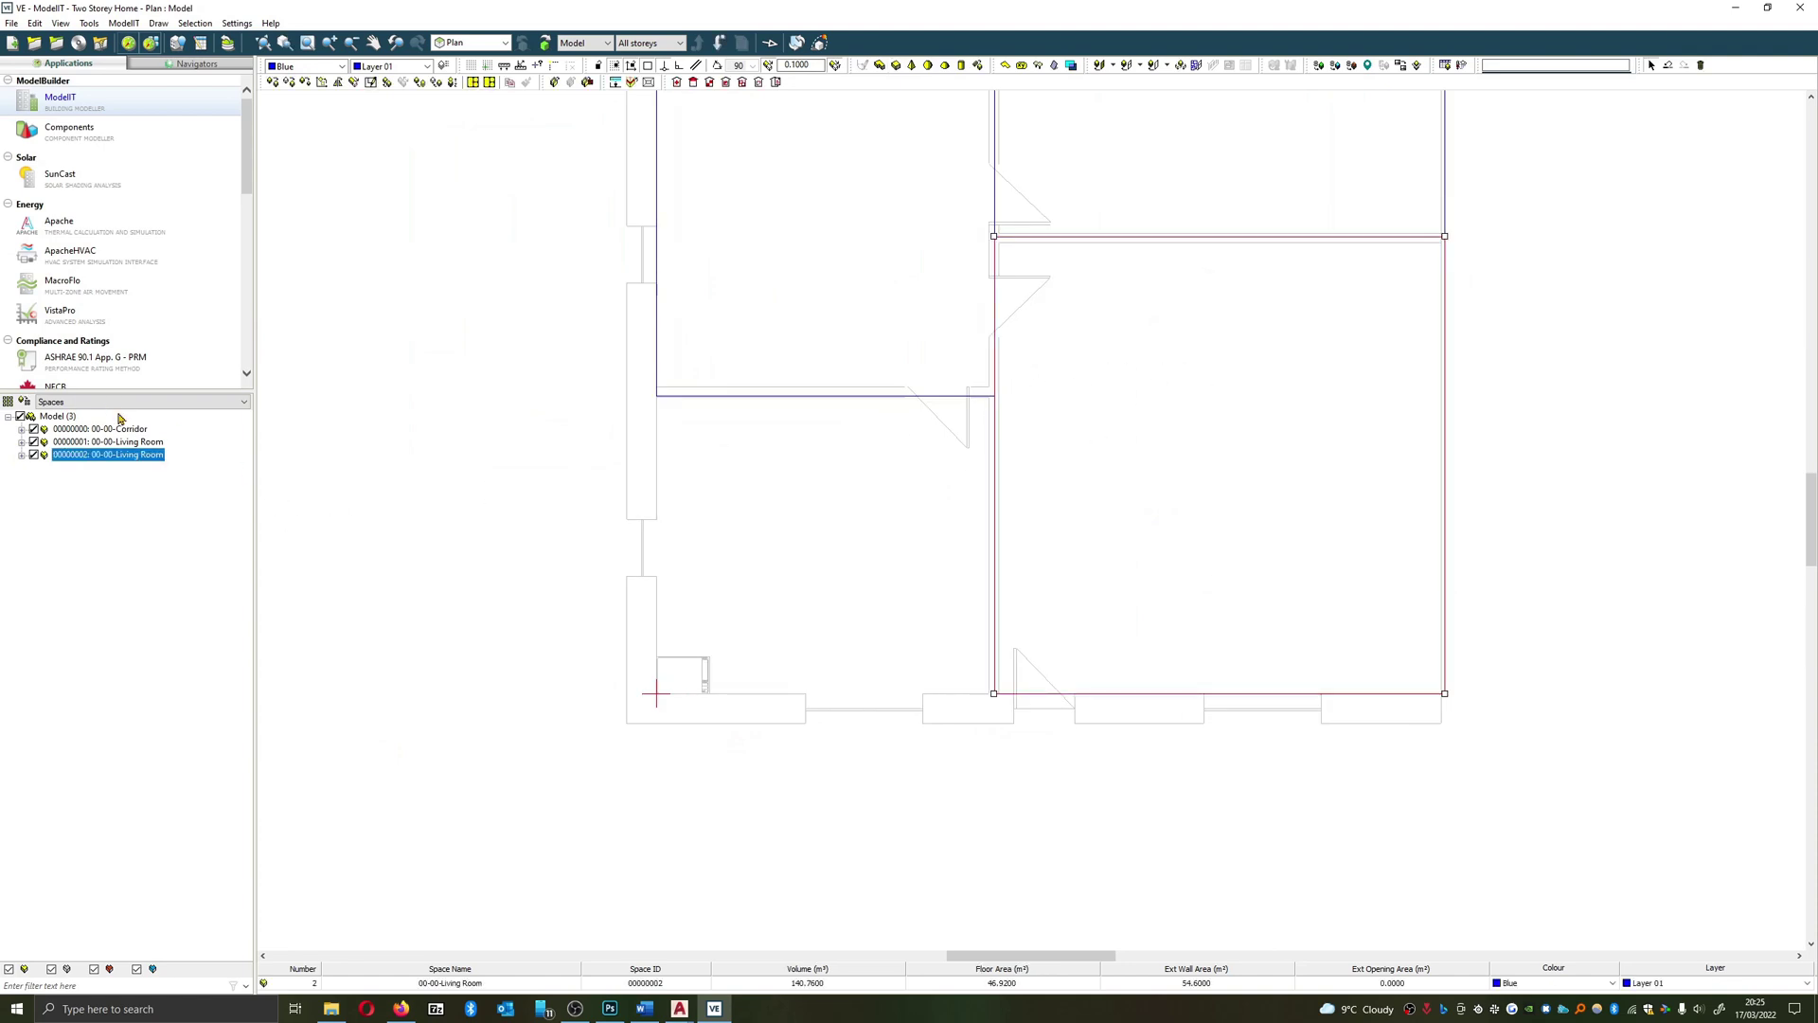
# Rename space 00000002 in its Properties from 00-00-Living Room to 00-00-Kitchen
pyautogui.rightClick(135, 457)
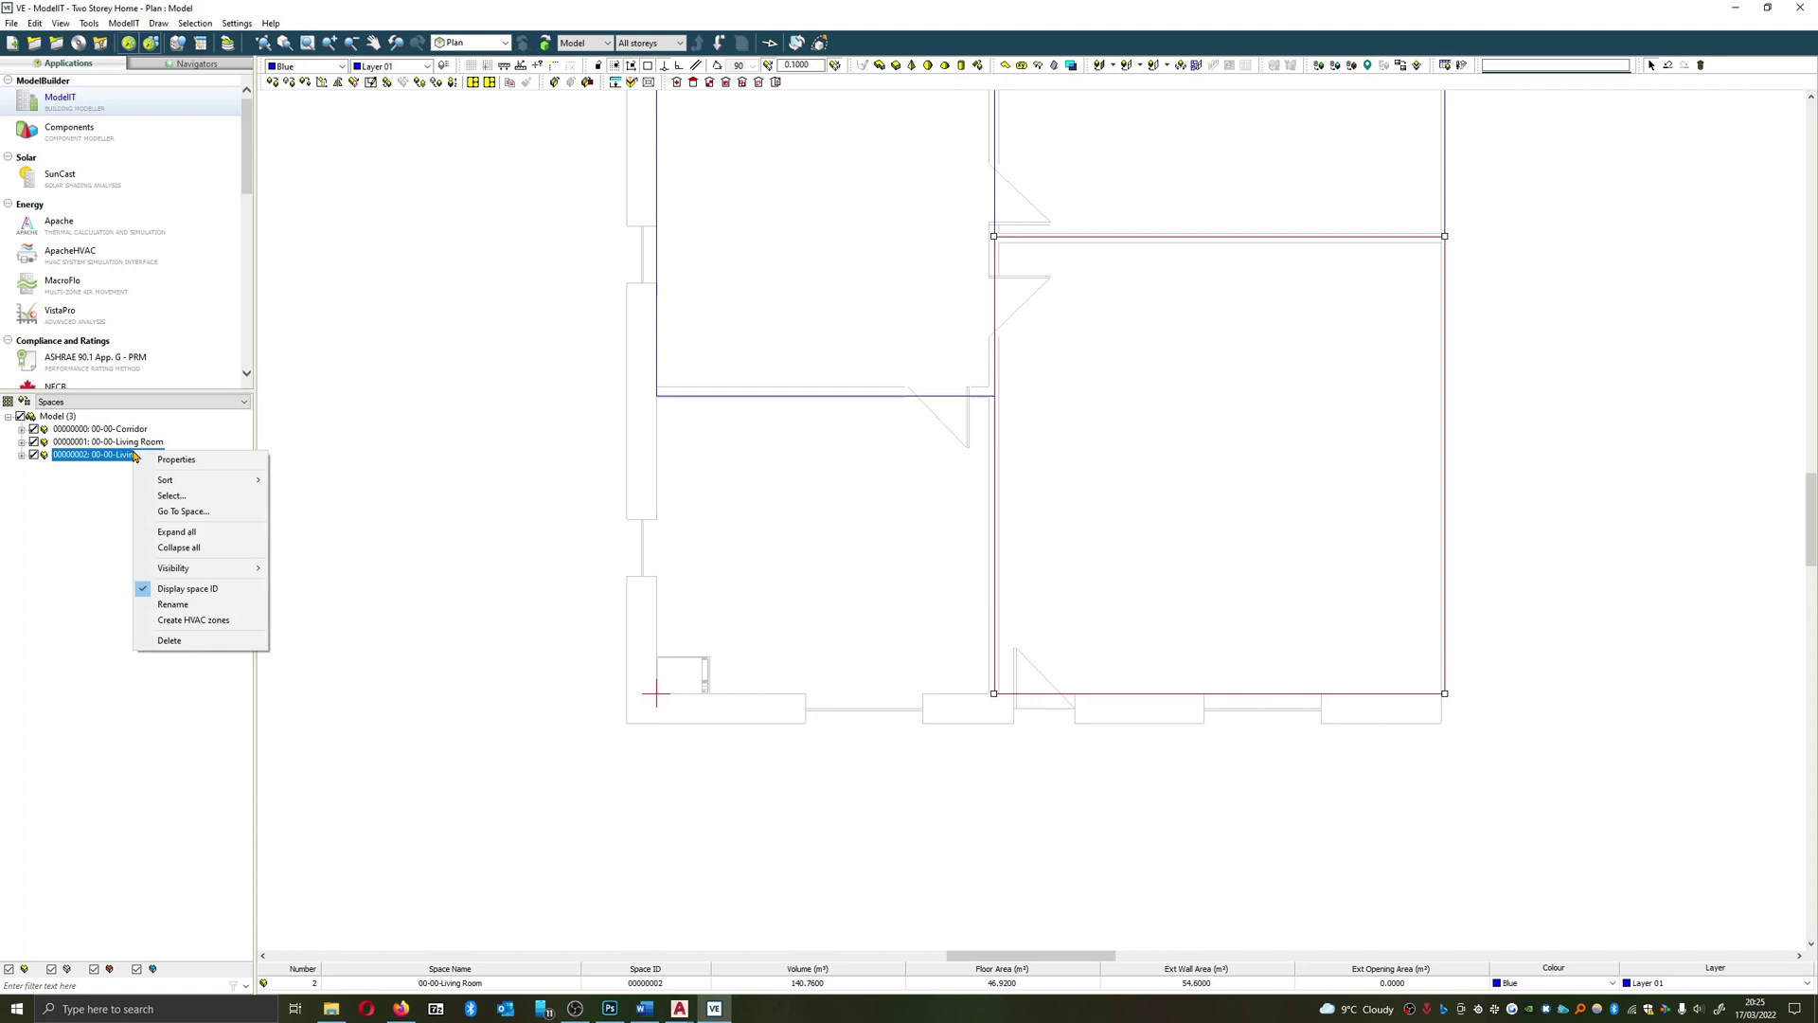
pyautogui.click(189, 459)
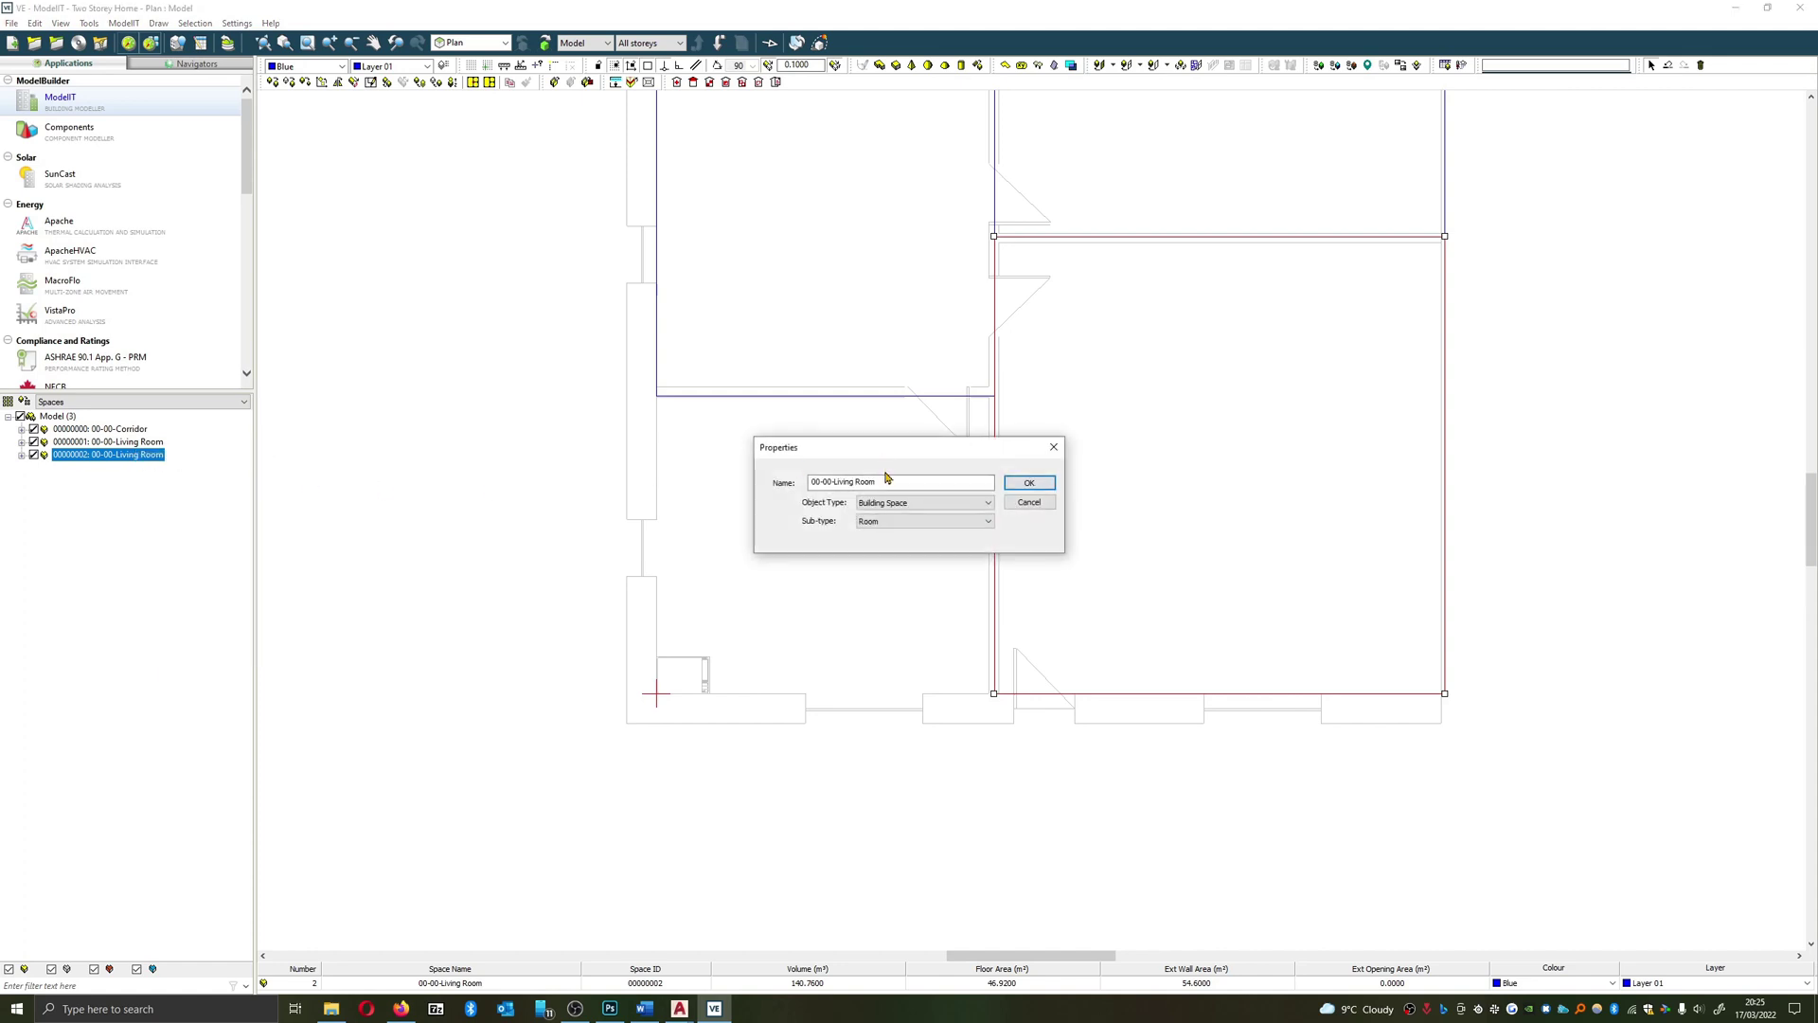
pyautogui.moveTo(911, 481); pyautogui.dragTo(838, 486)
pyautogui.write('Kitchen')
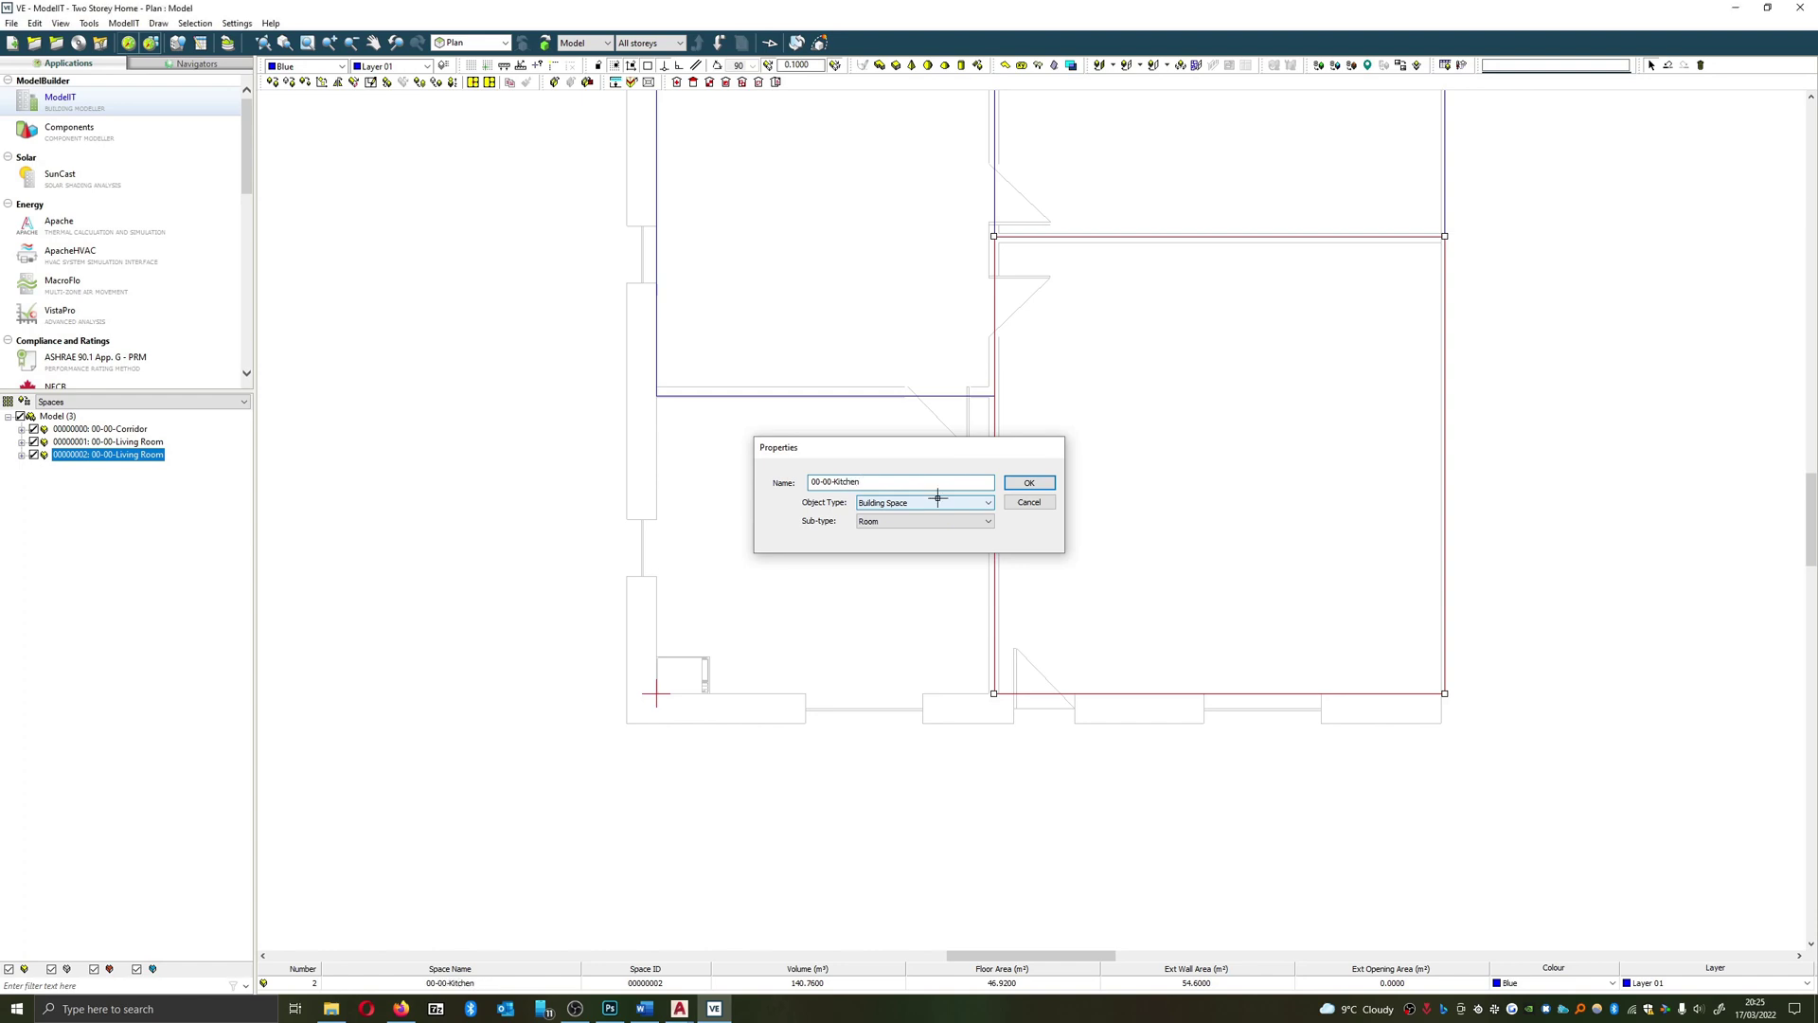
pyautogui.press('Return')
pyautogui.click(502, 526)
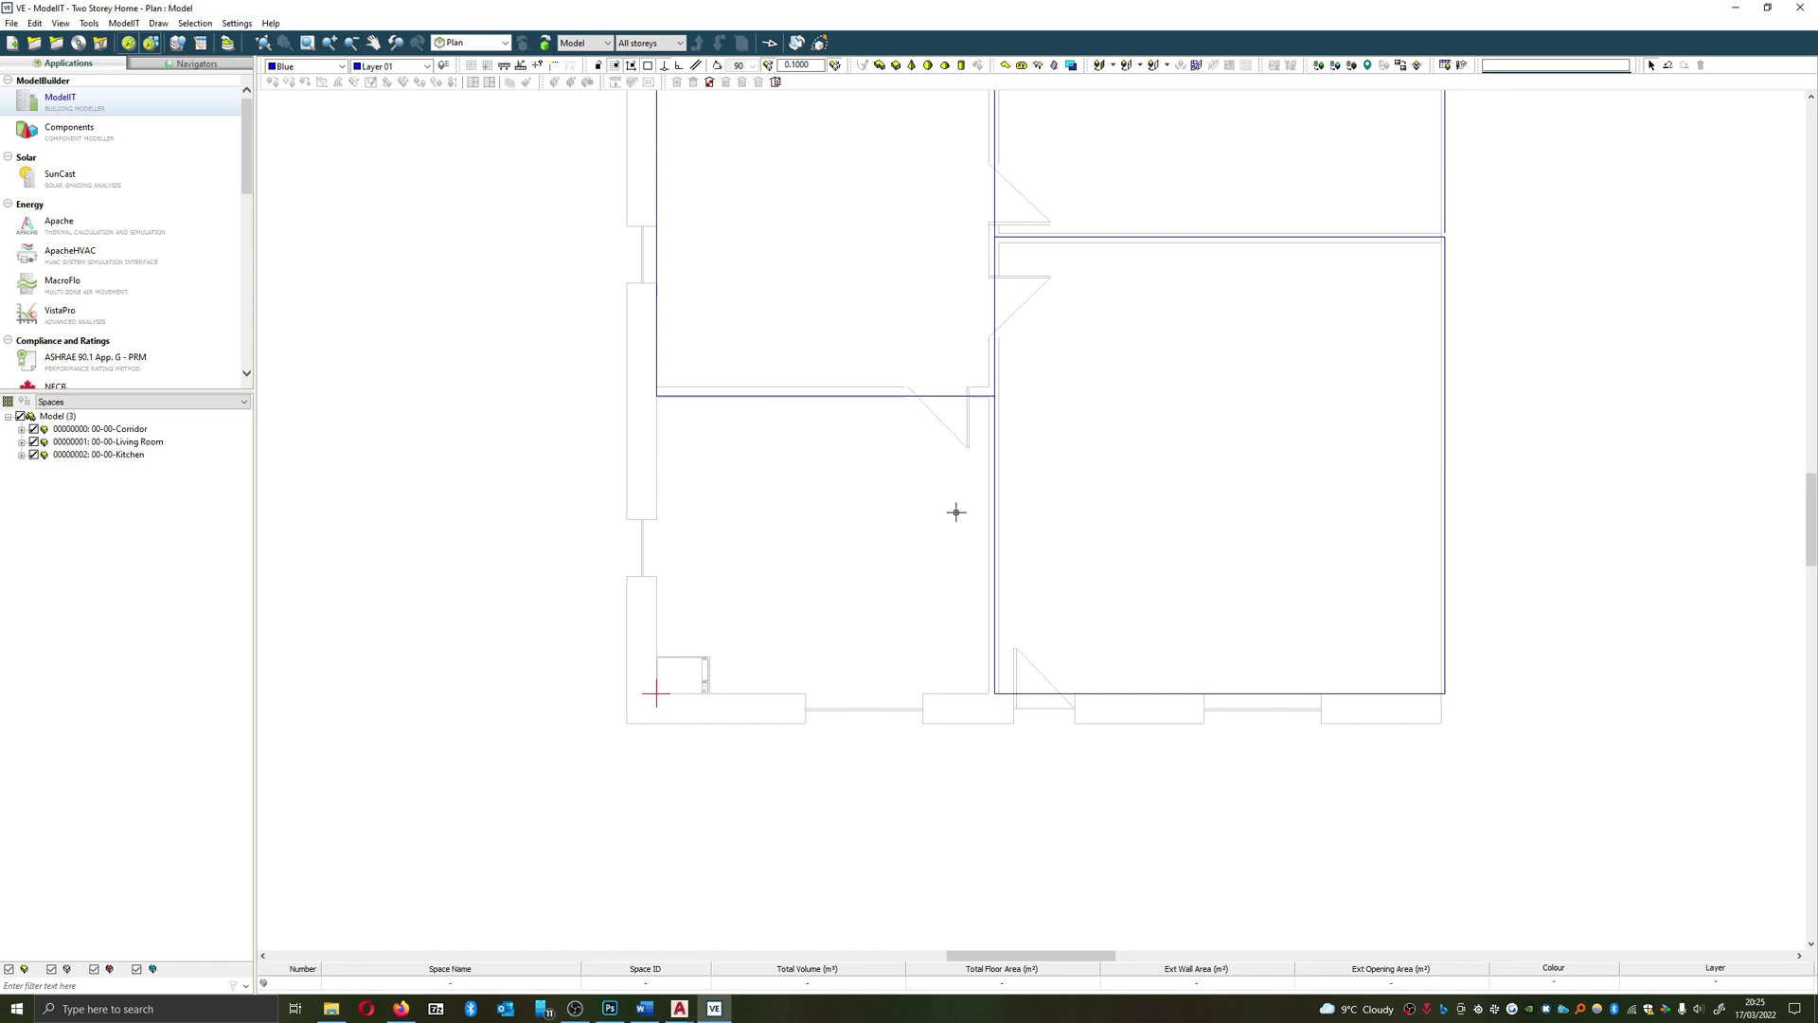
# Select the Corridor and start a new space with reference 00-00-Bathroom
pyautogui.click(1032, 478)
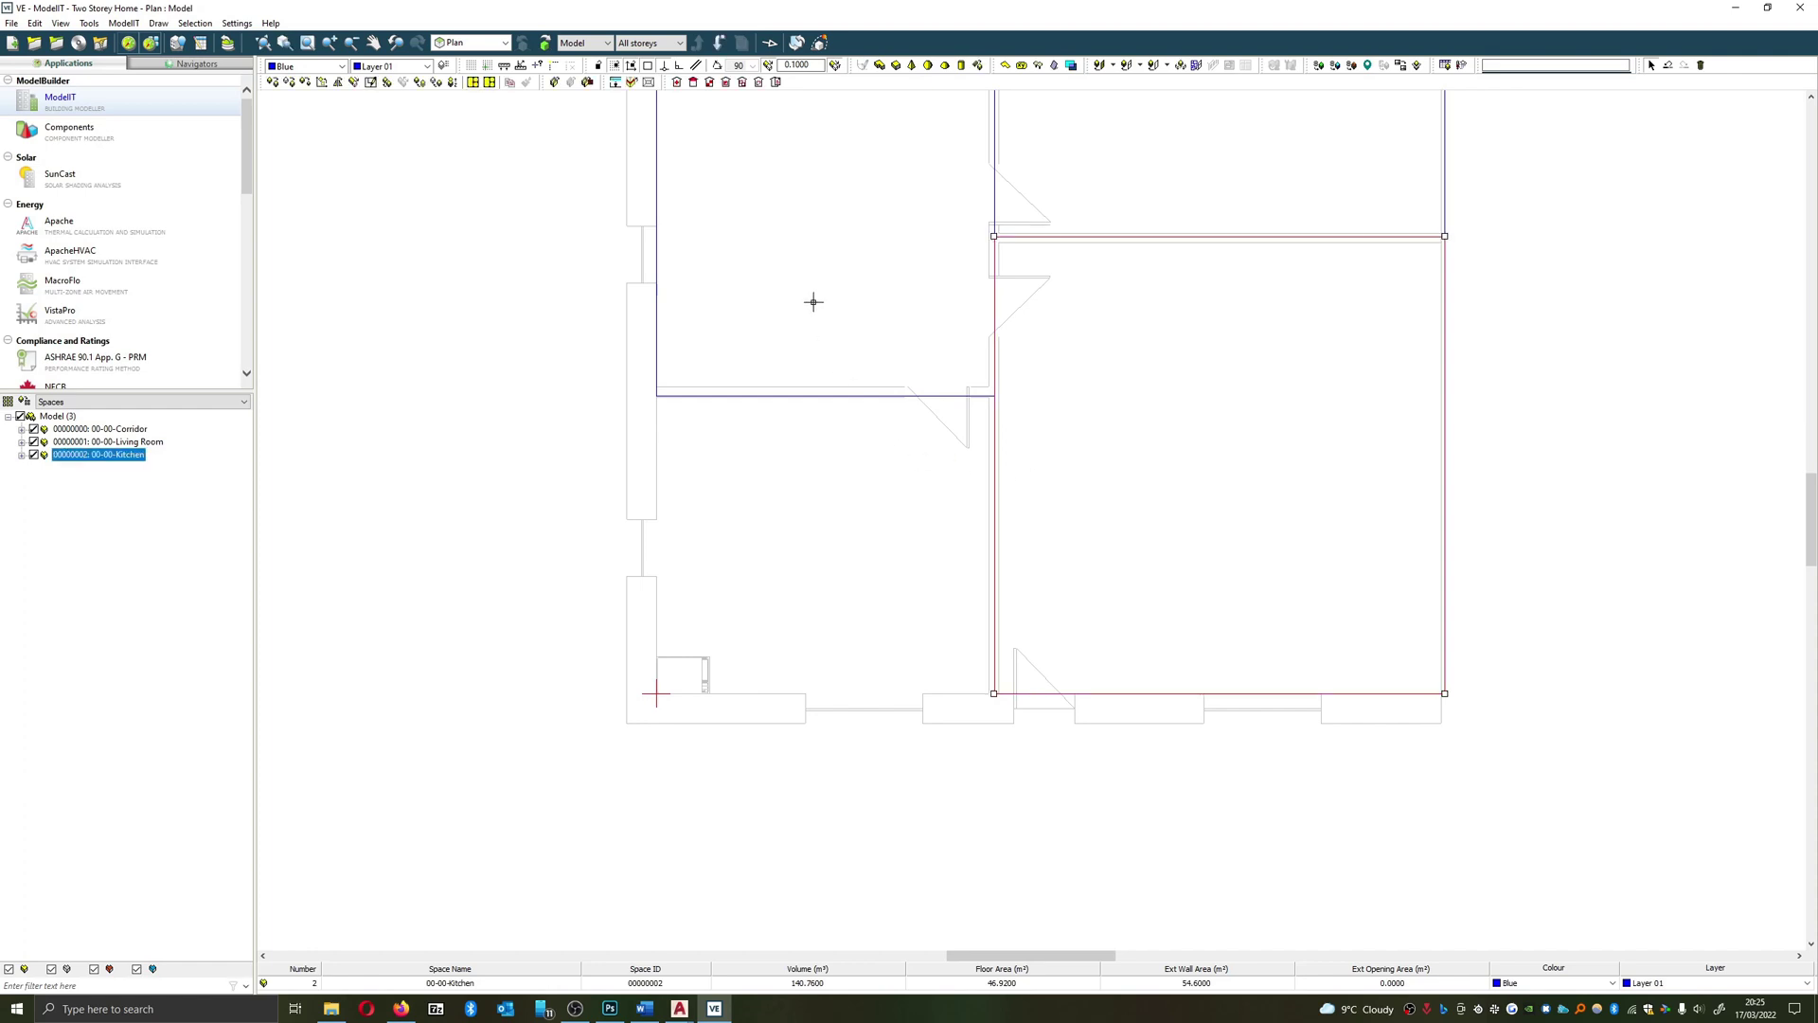
pyautogui.click(814, 302)
pyautogui.click(1156, 434)
pyautogui.click(836, 309)
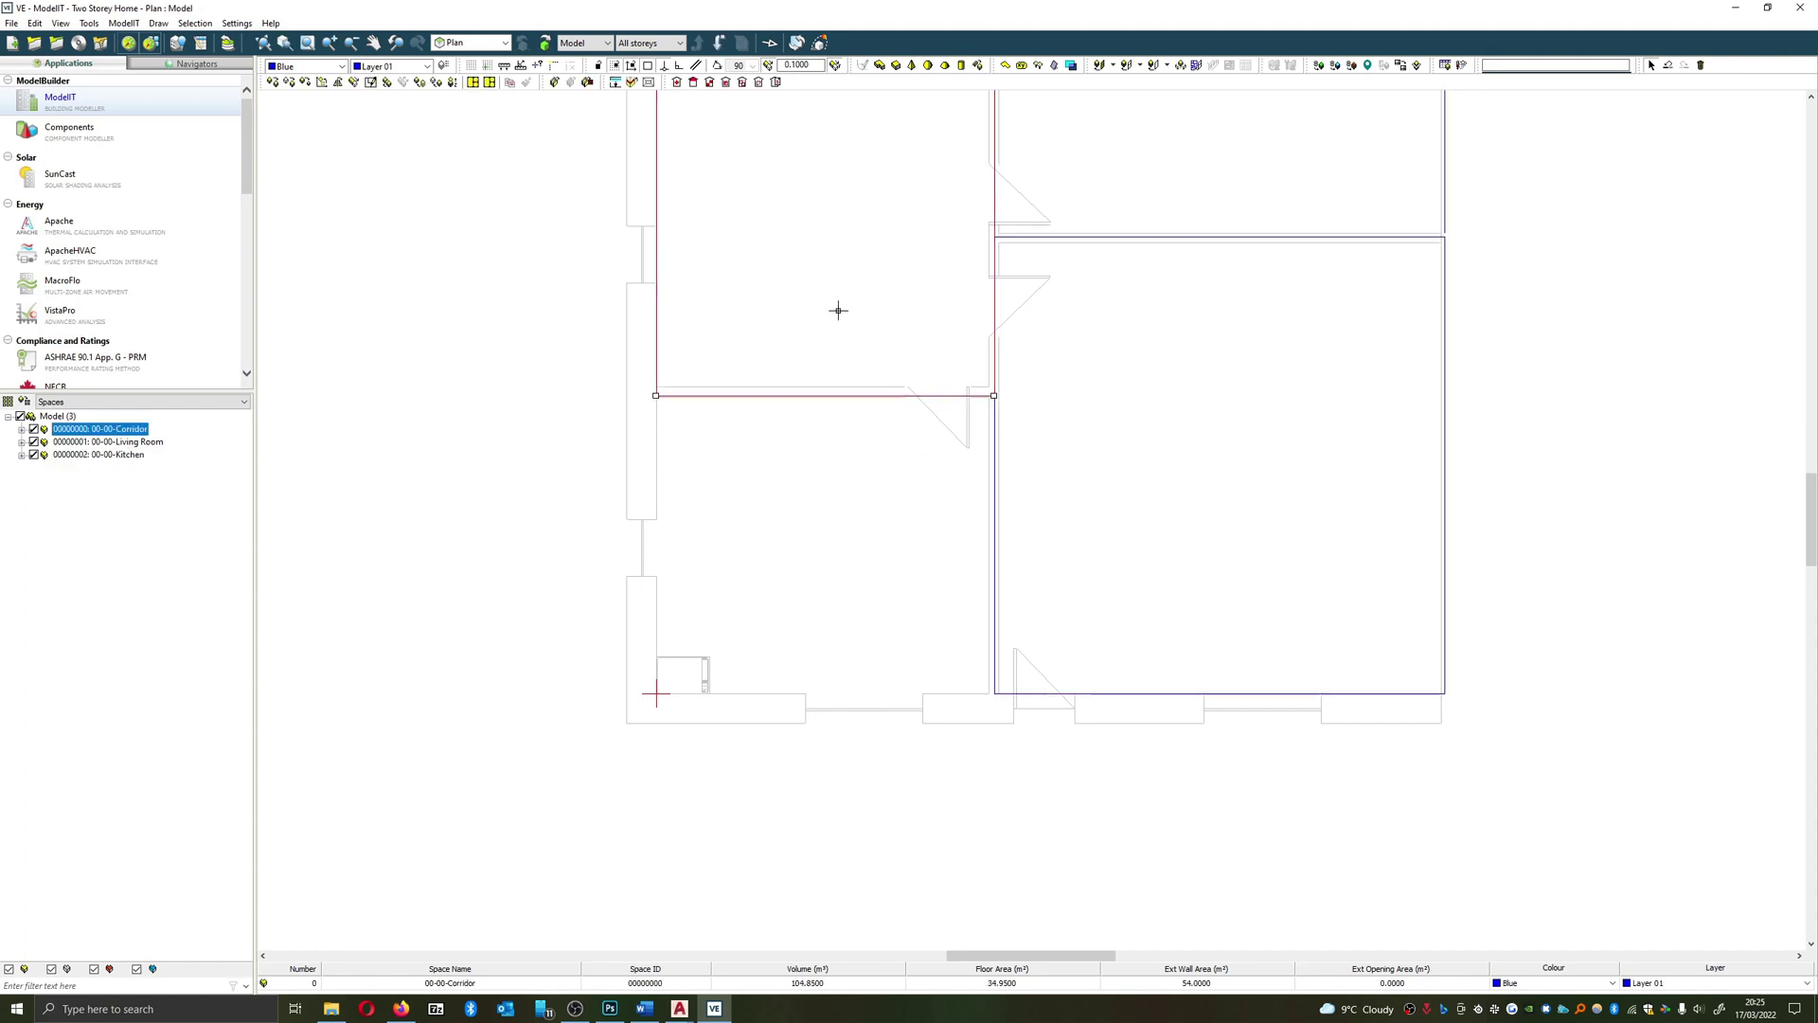
pyautogui.click(883, 65)
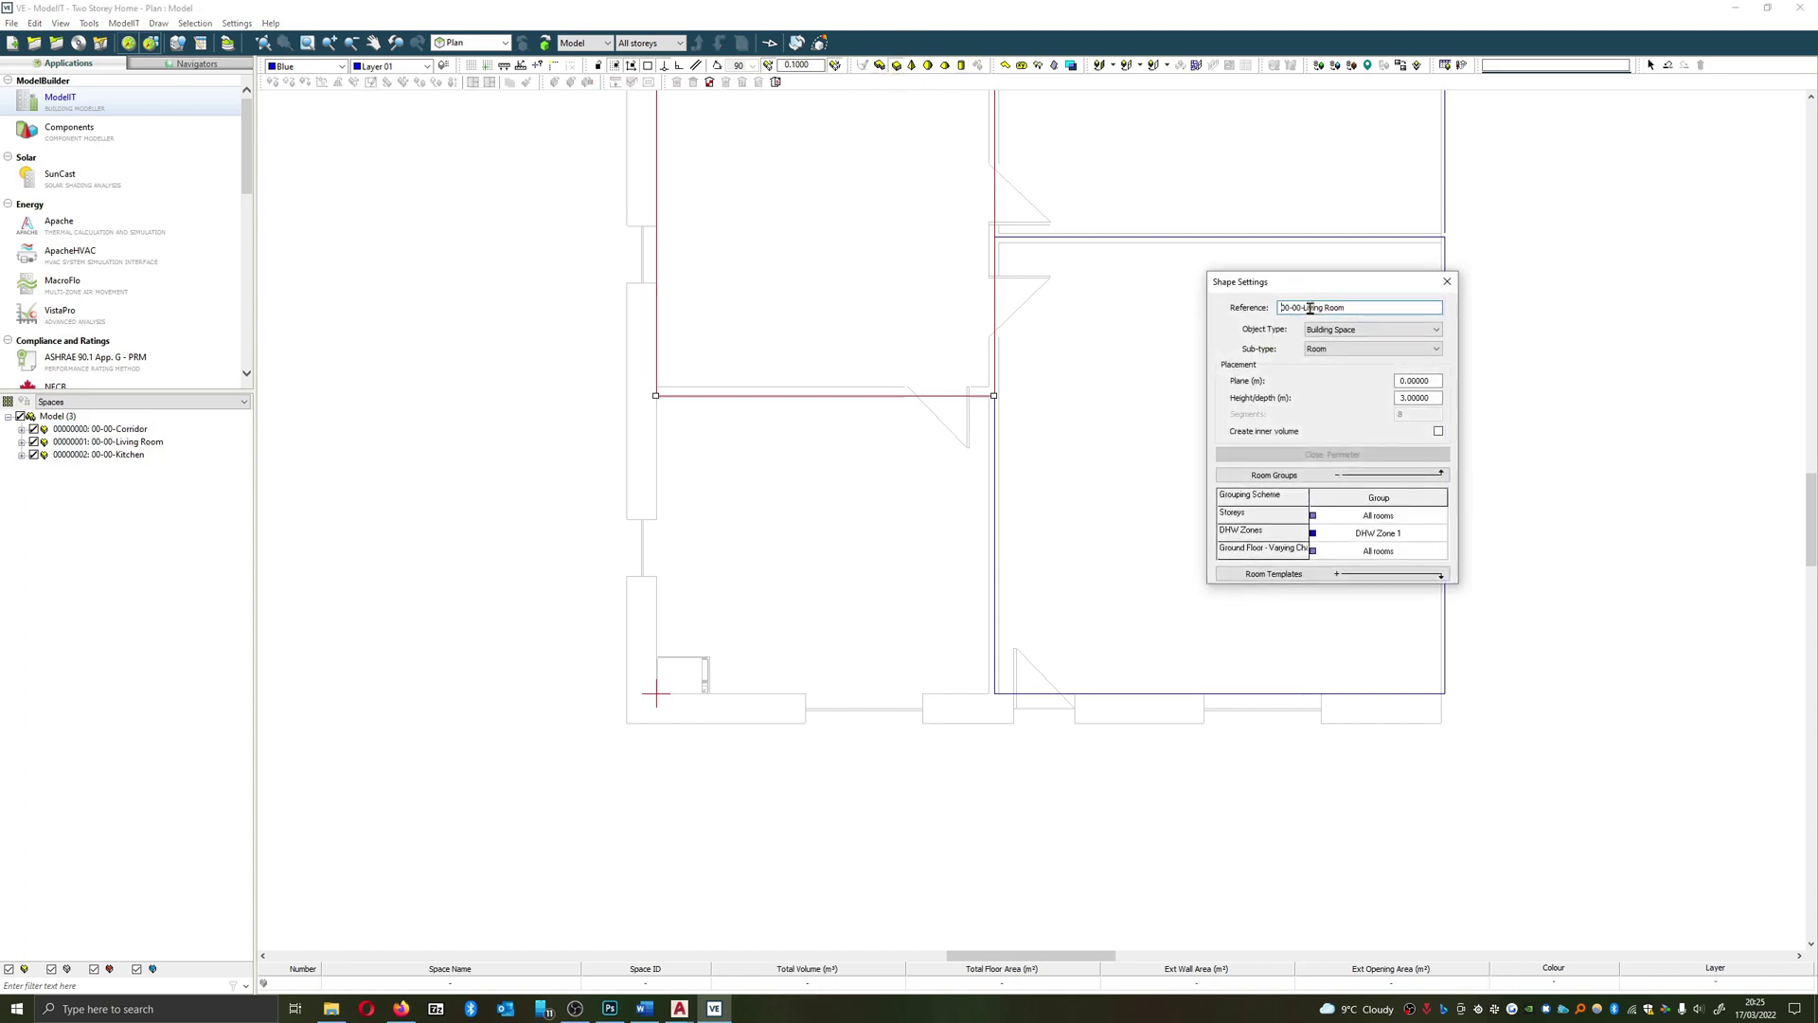
pyautogui.moveTo(1303, 308); pyautogui.dragTo(1347, 308)
pyautogui.write('Bathr')
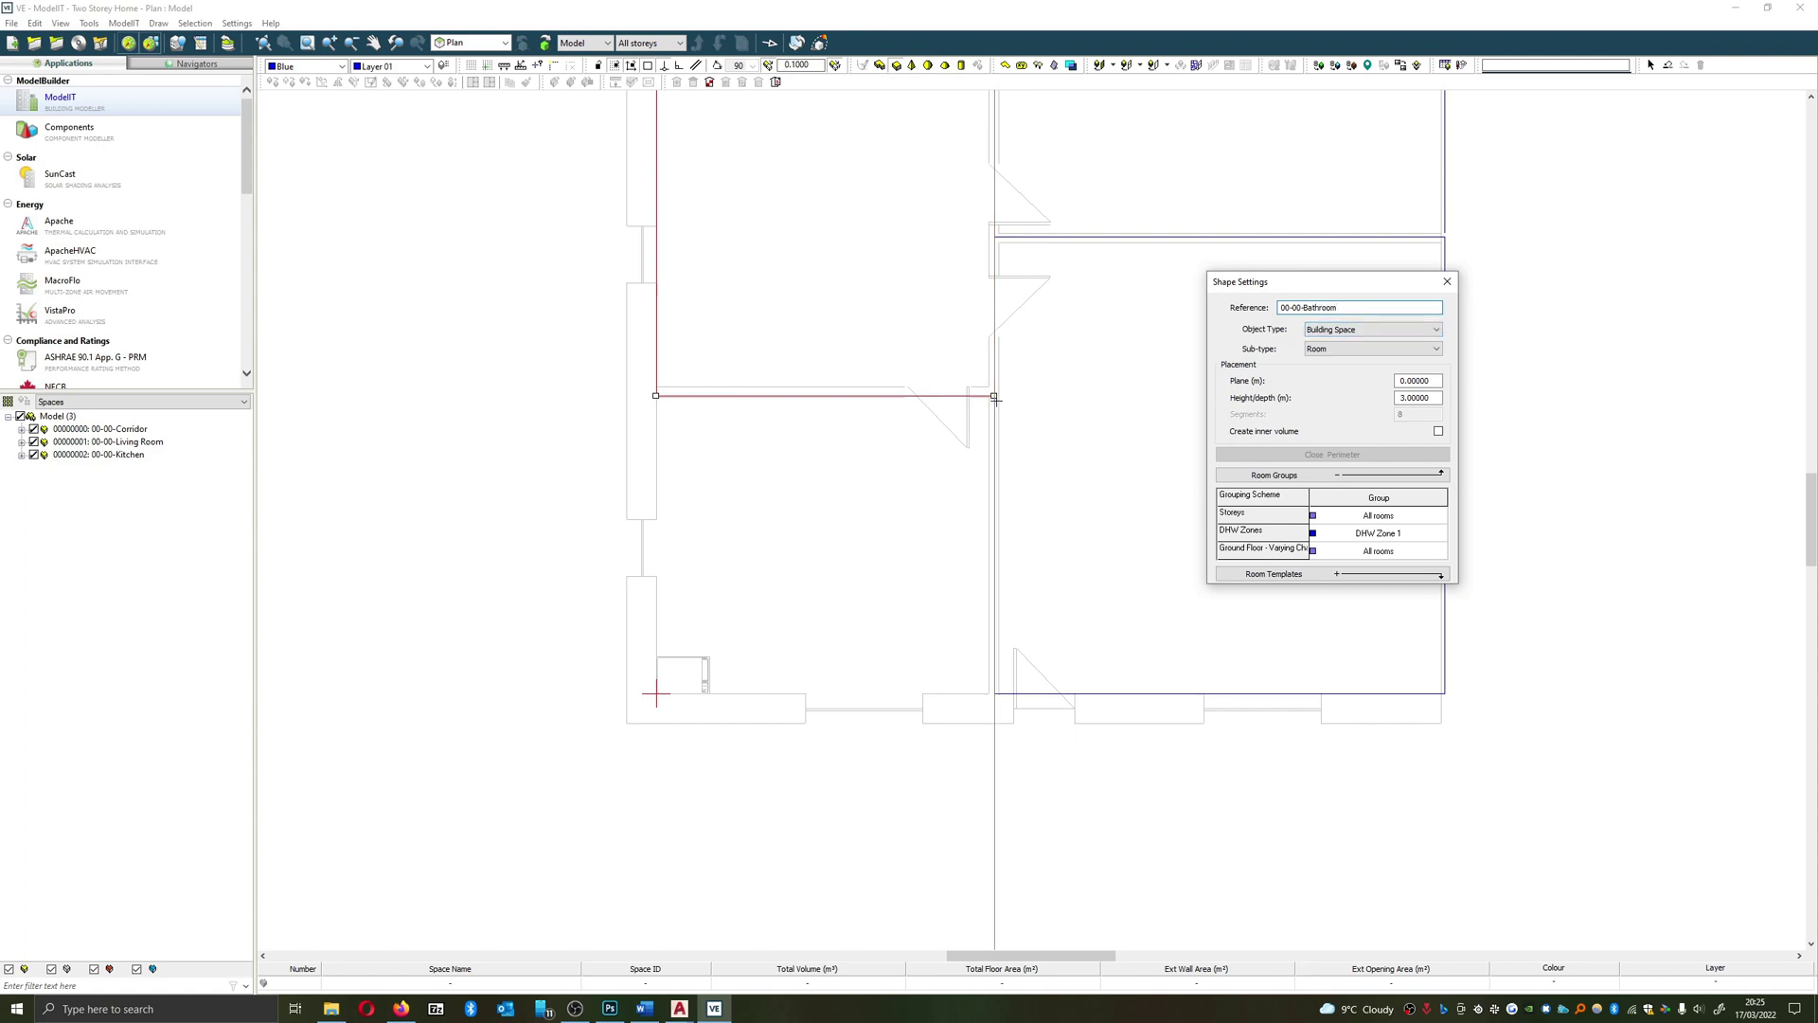
# Draw the 5.10 × 4.50 m Bathroom below the Corridor and open Model Viewer II
pyautogui.click(993, 395)
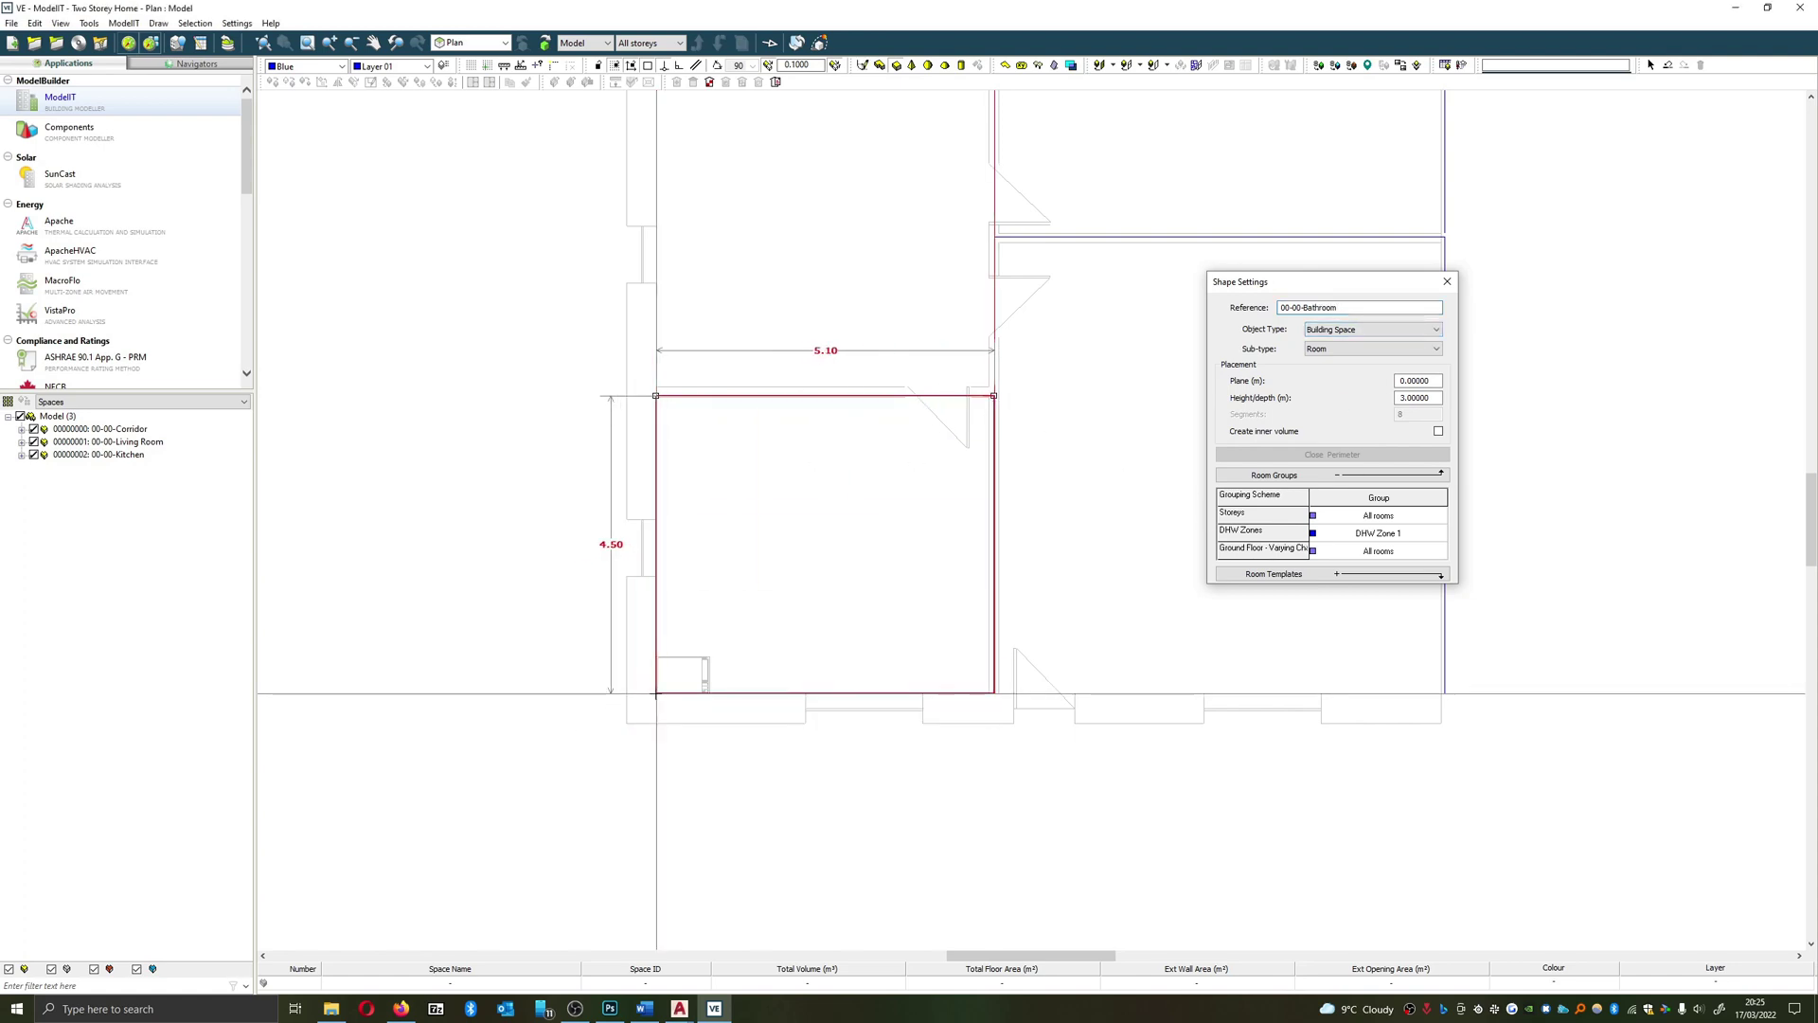
pyautogui.click(655, 694)
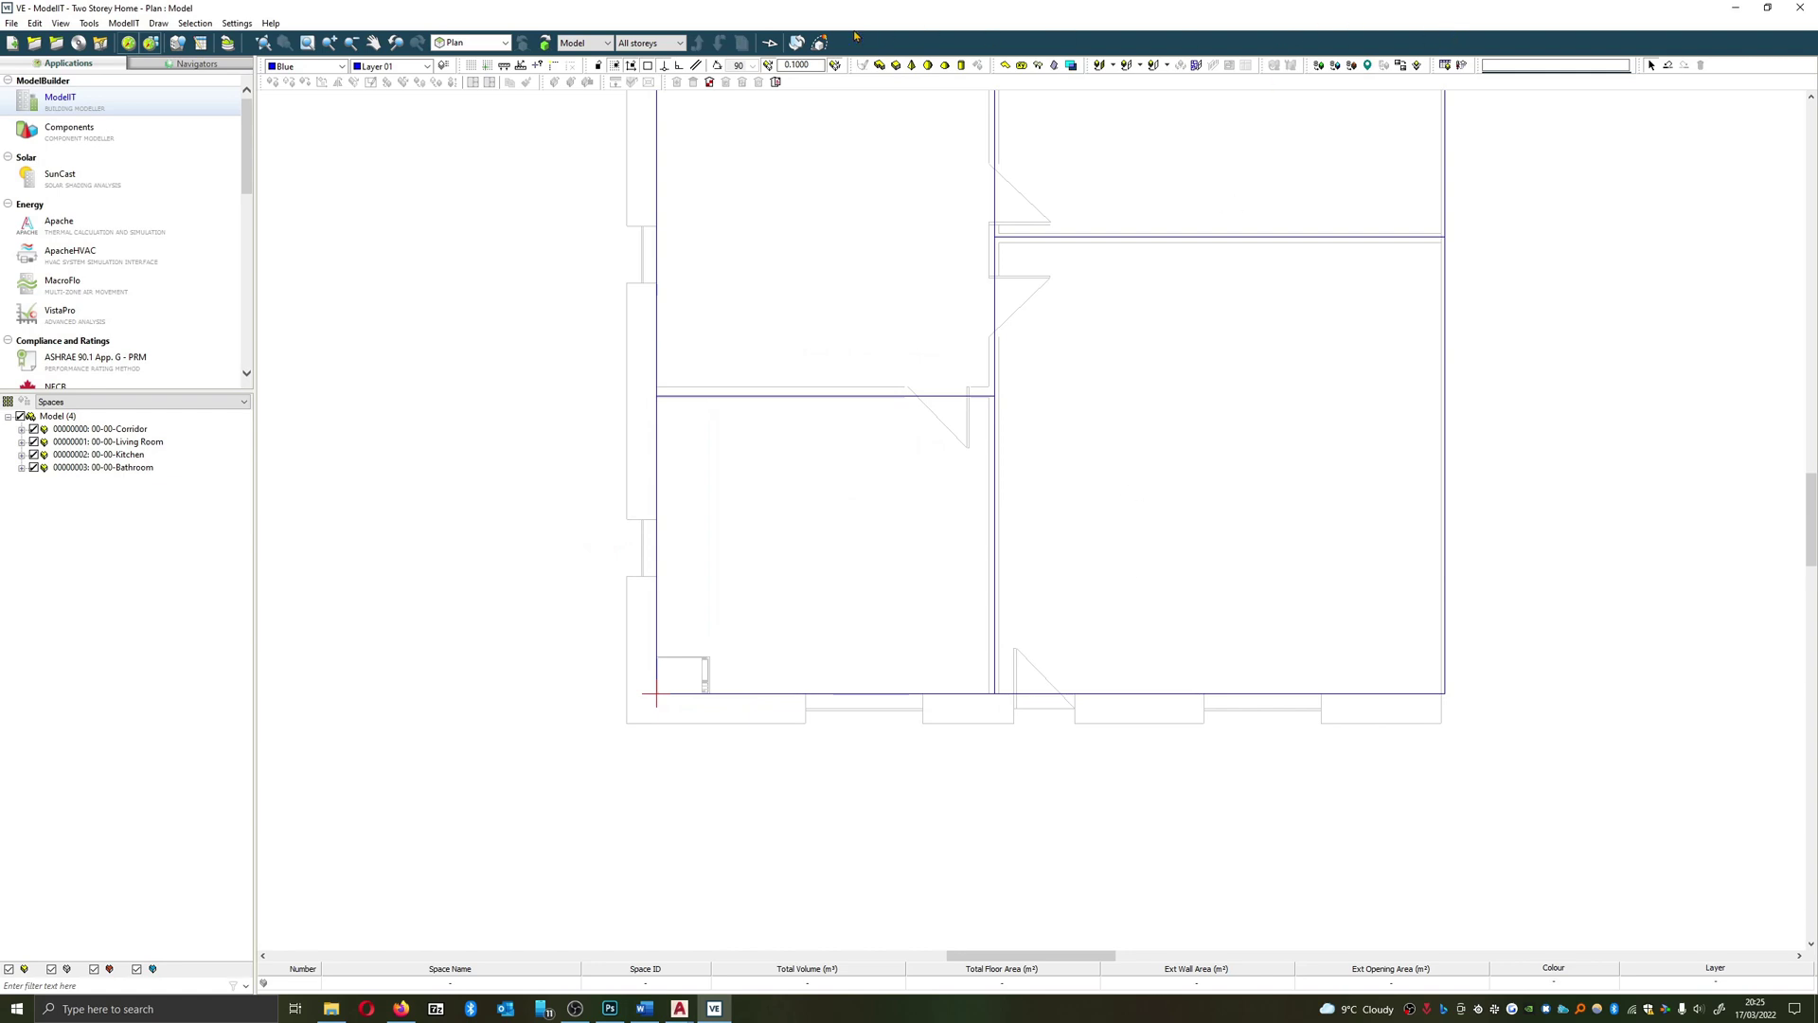
pyautogui.click(819, 44)
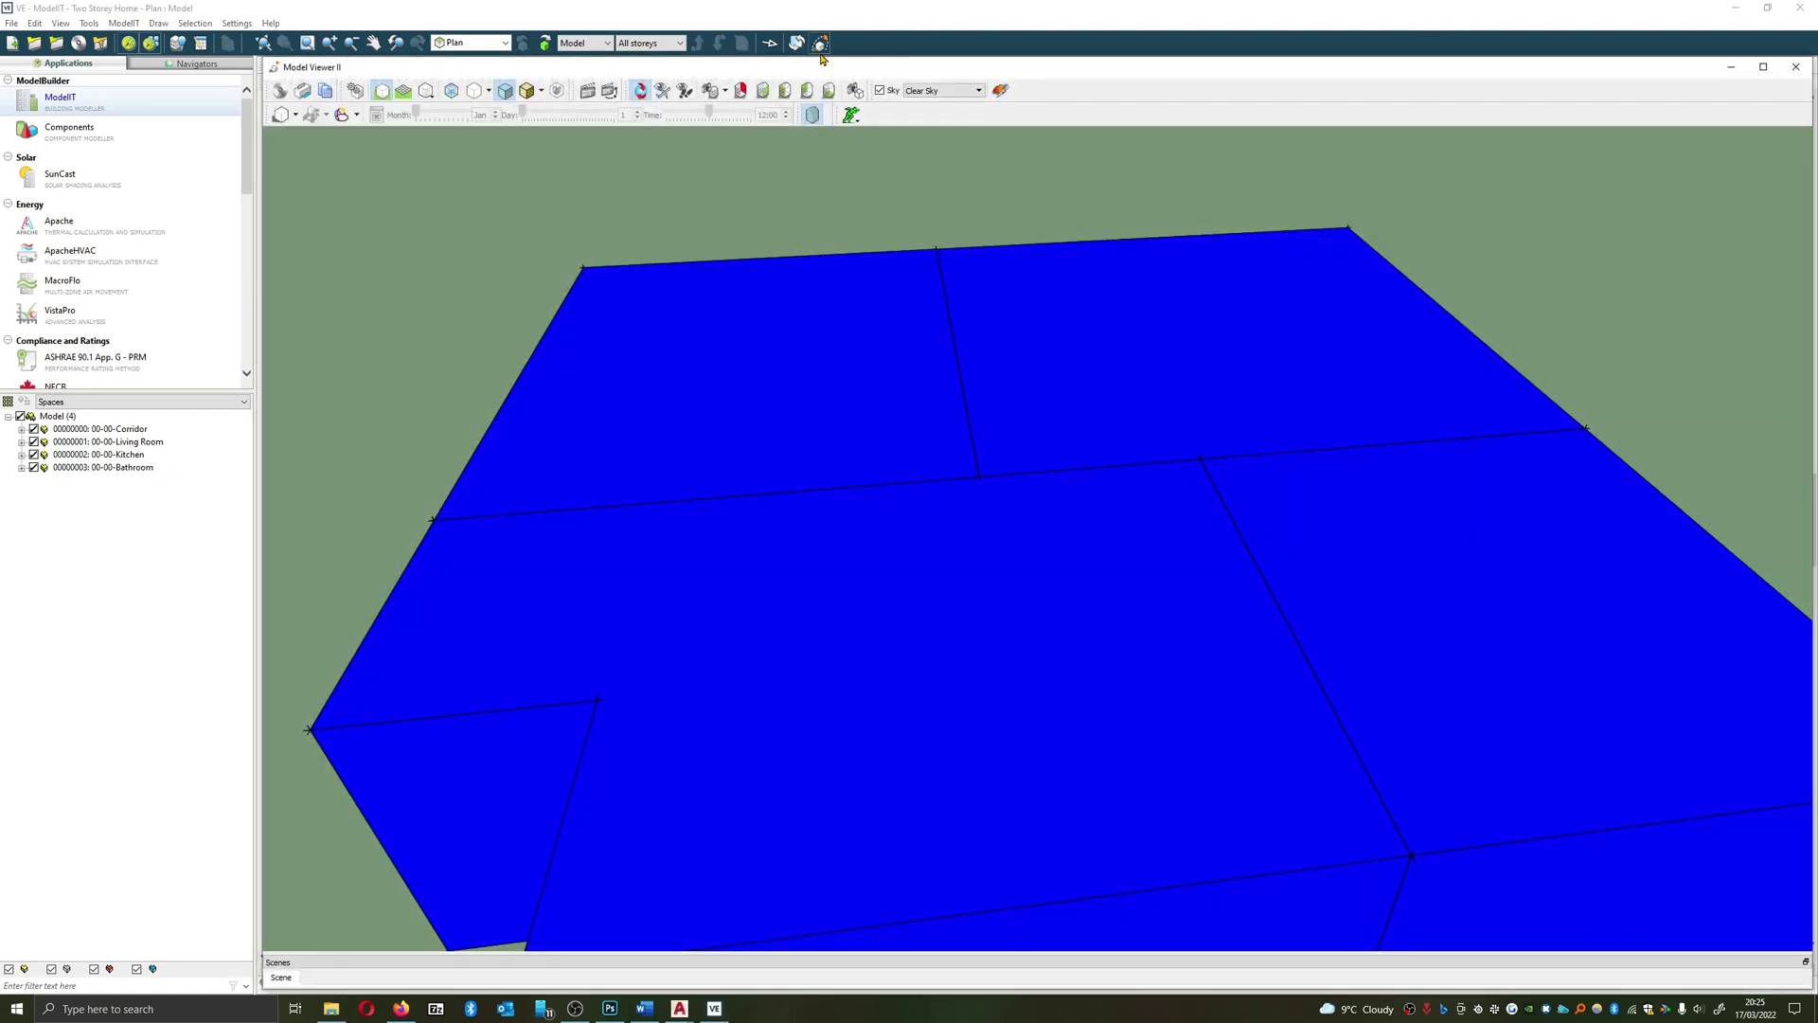
# Orbit the four-space block to view the rooms from above
pyautogui.scroll(-10, 1078, 448)
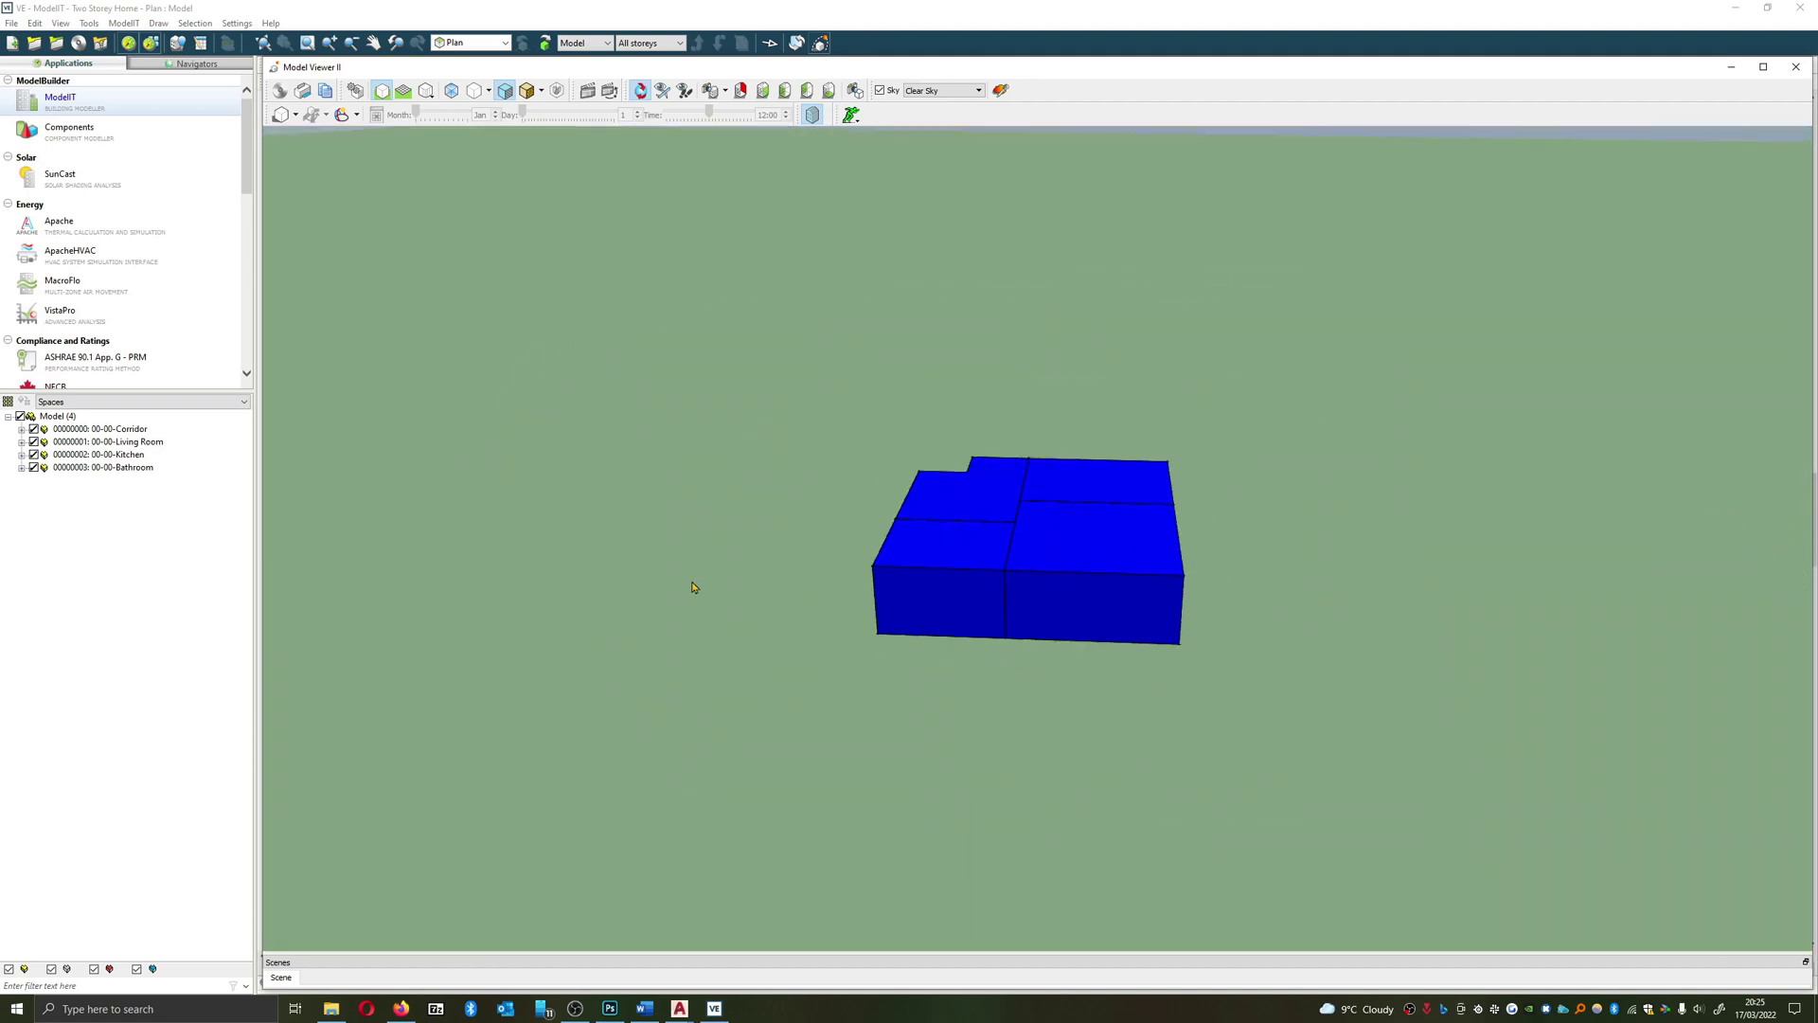
pyautogui.moveTo(965, 553); pyautogui.dragTo(742, 564)
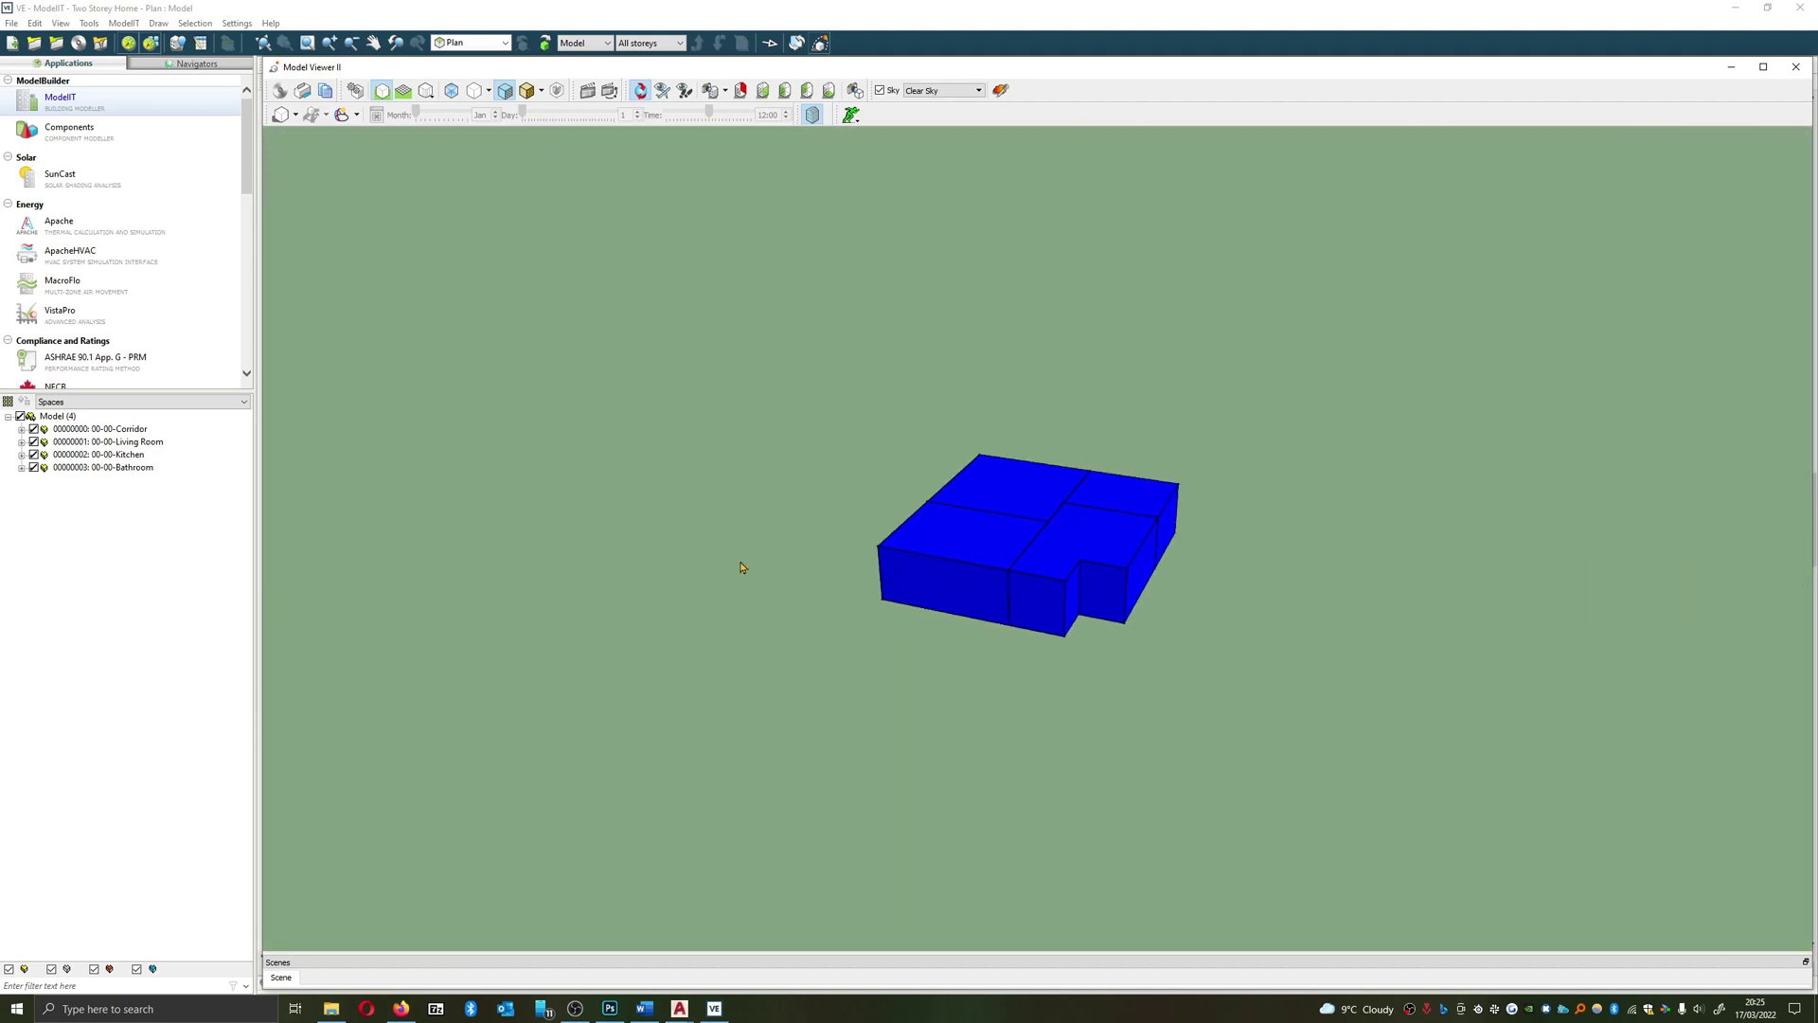
pyautogui.scroll(3, 970, 584)
pyautogui.moveTo(1011, 578); pyautogui.dragTo(666, 285)
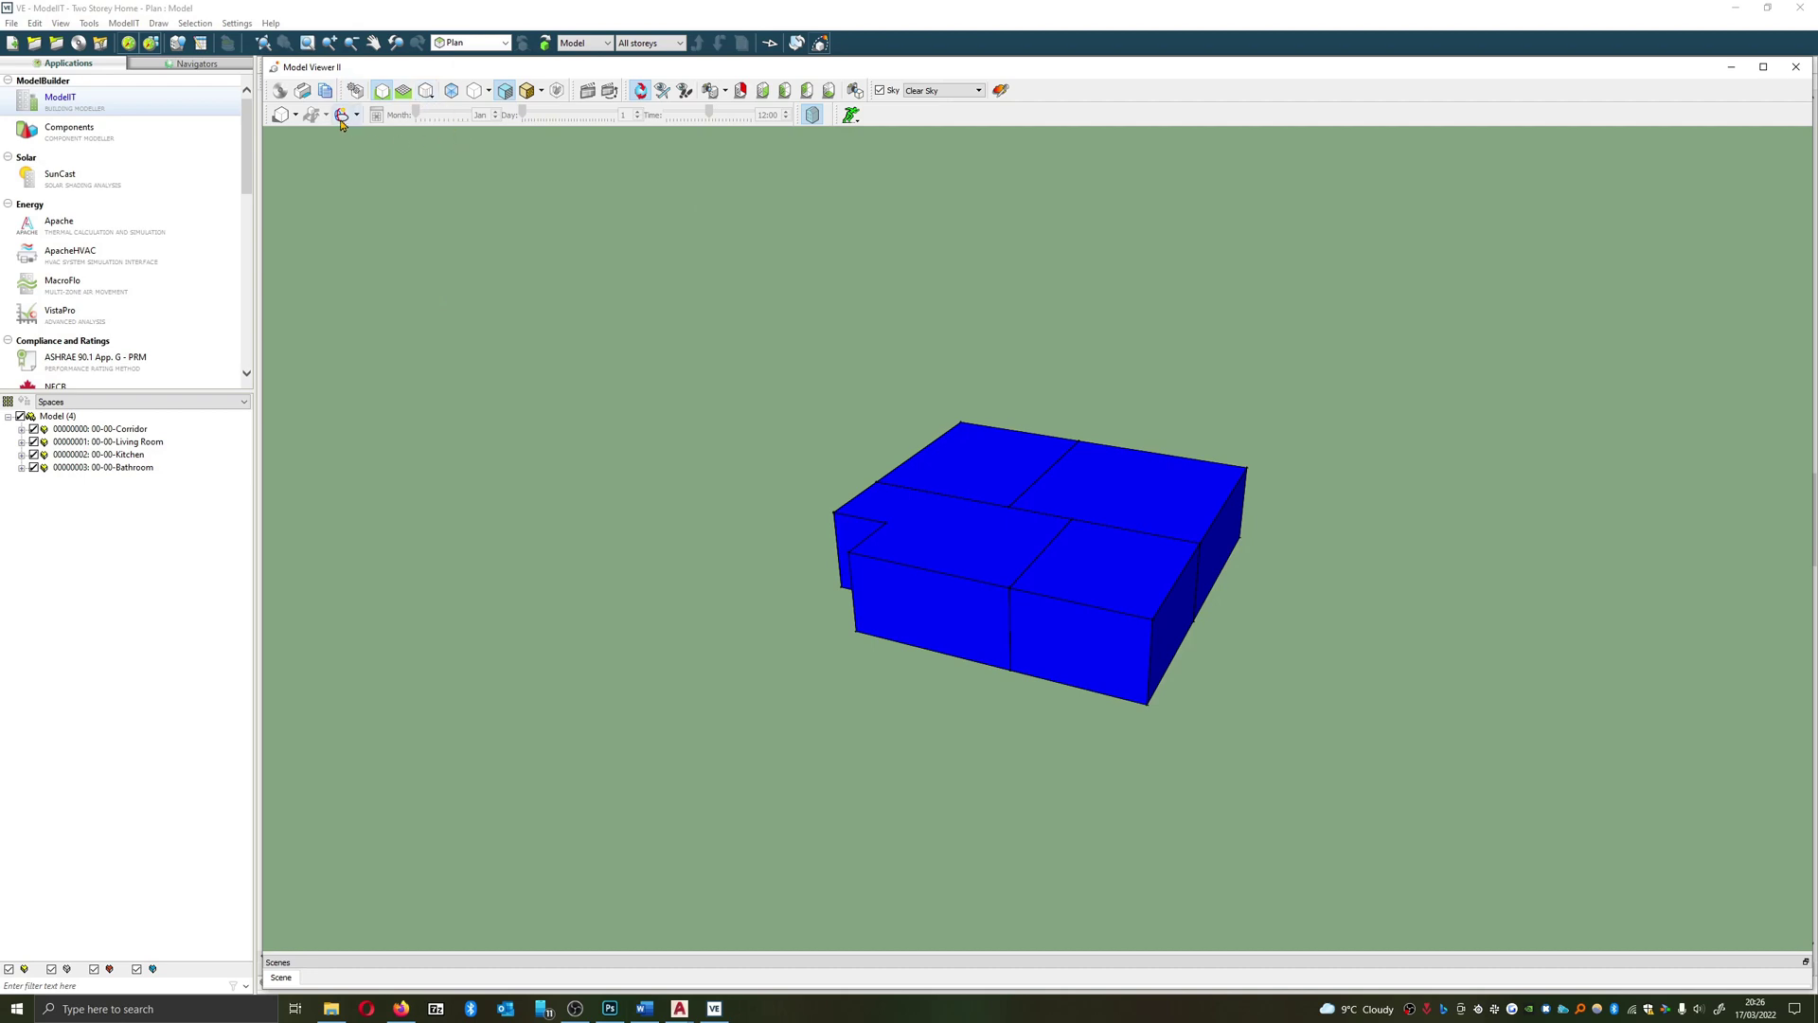
# Turn on shadows and the sun-path diagram for 21 June, orbiting to inspect it
pyautogui.click(281, 115)
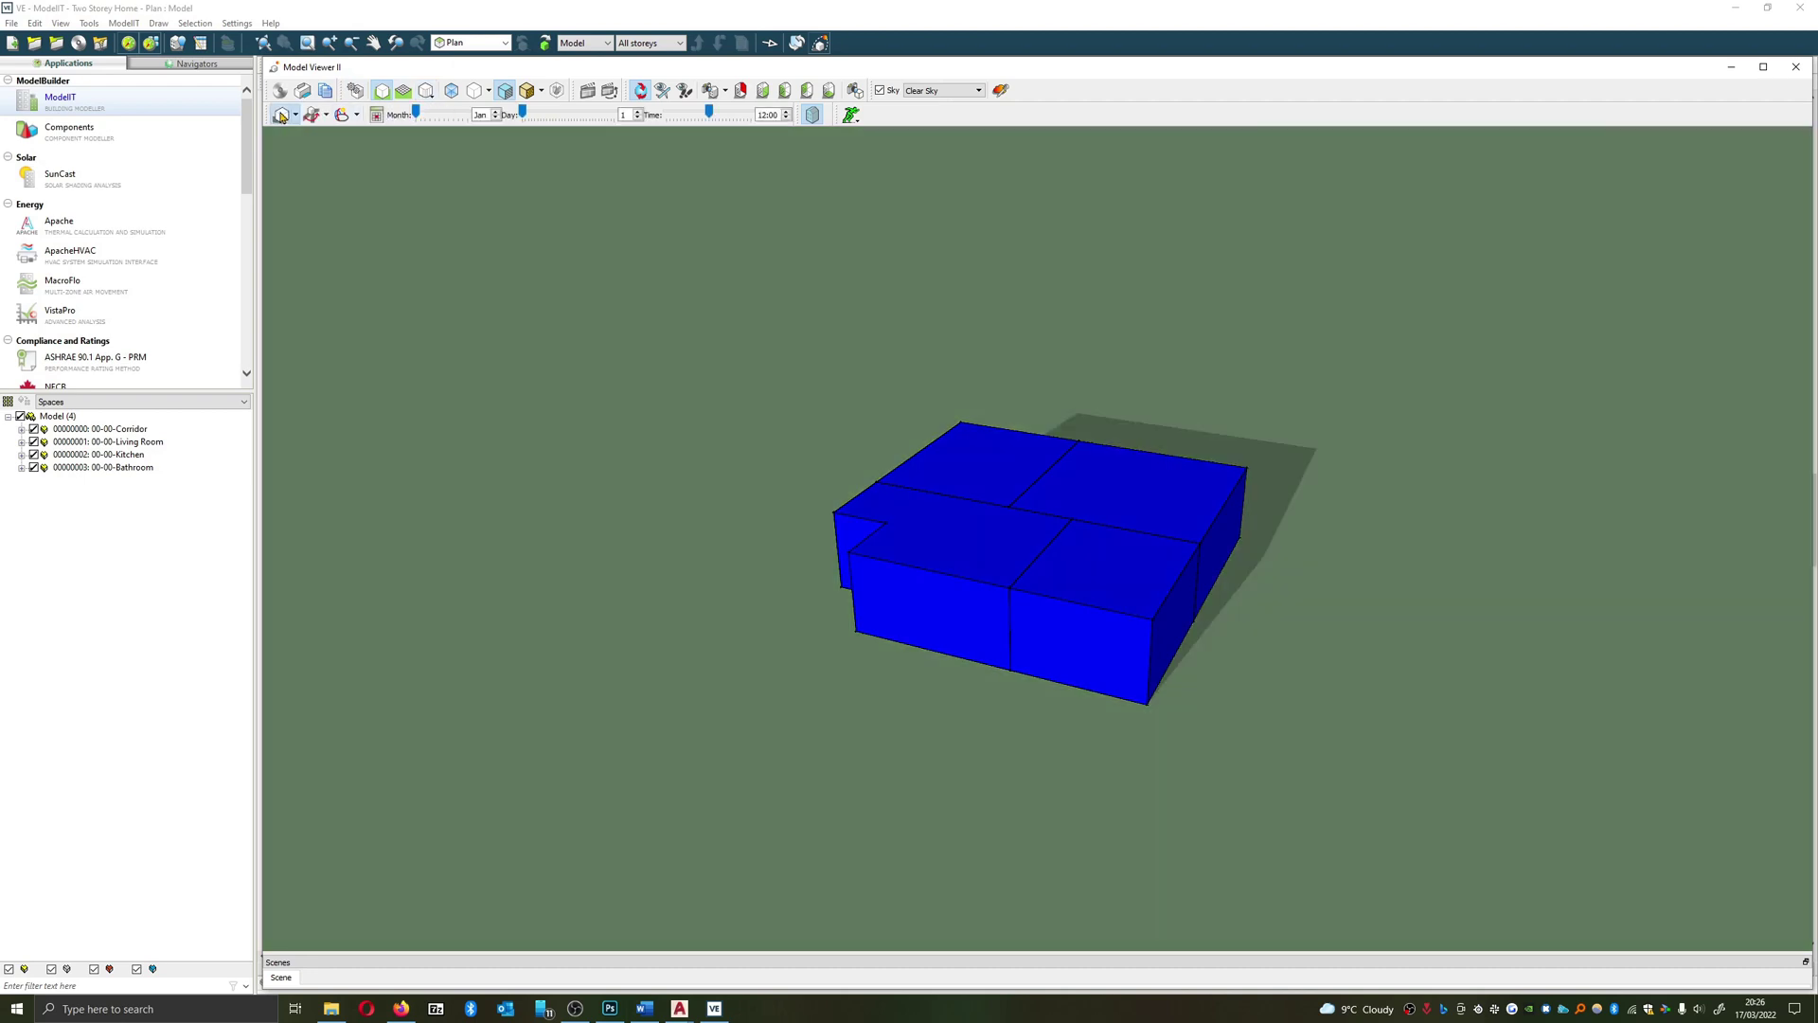
pyautogui.click(342, 115)
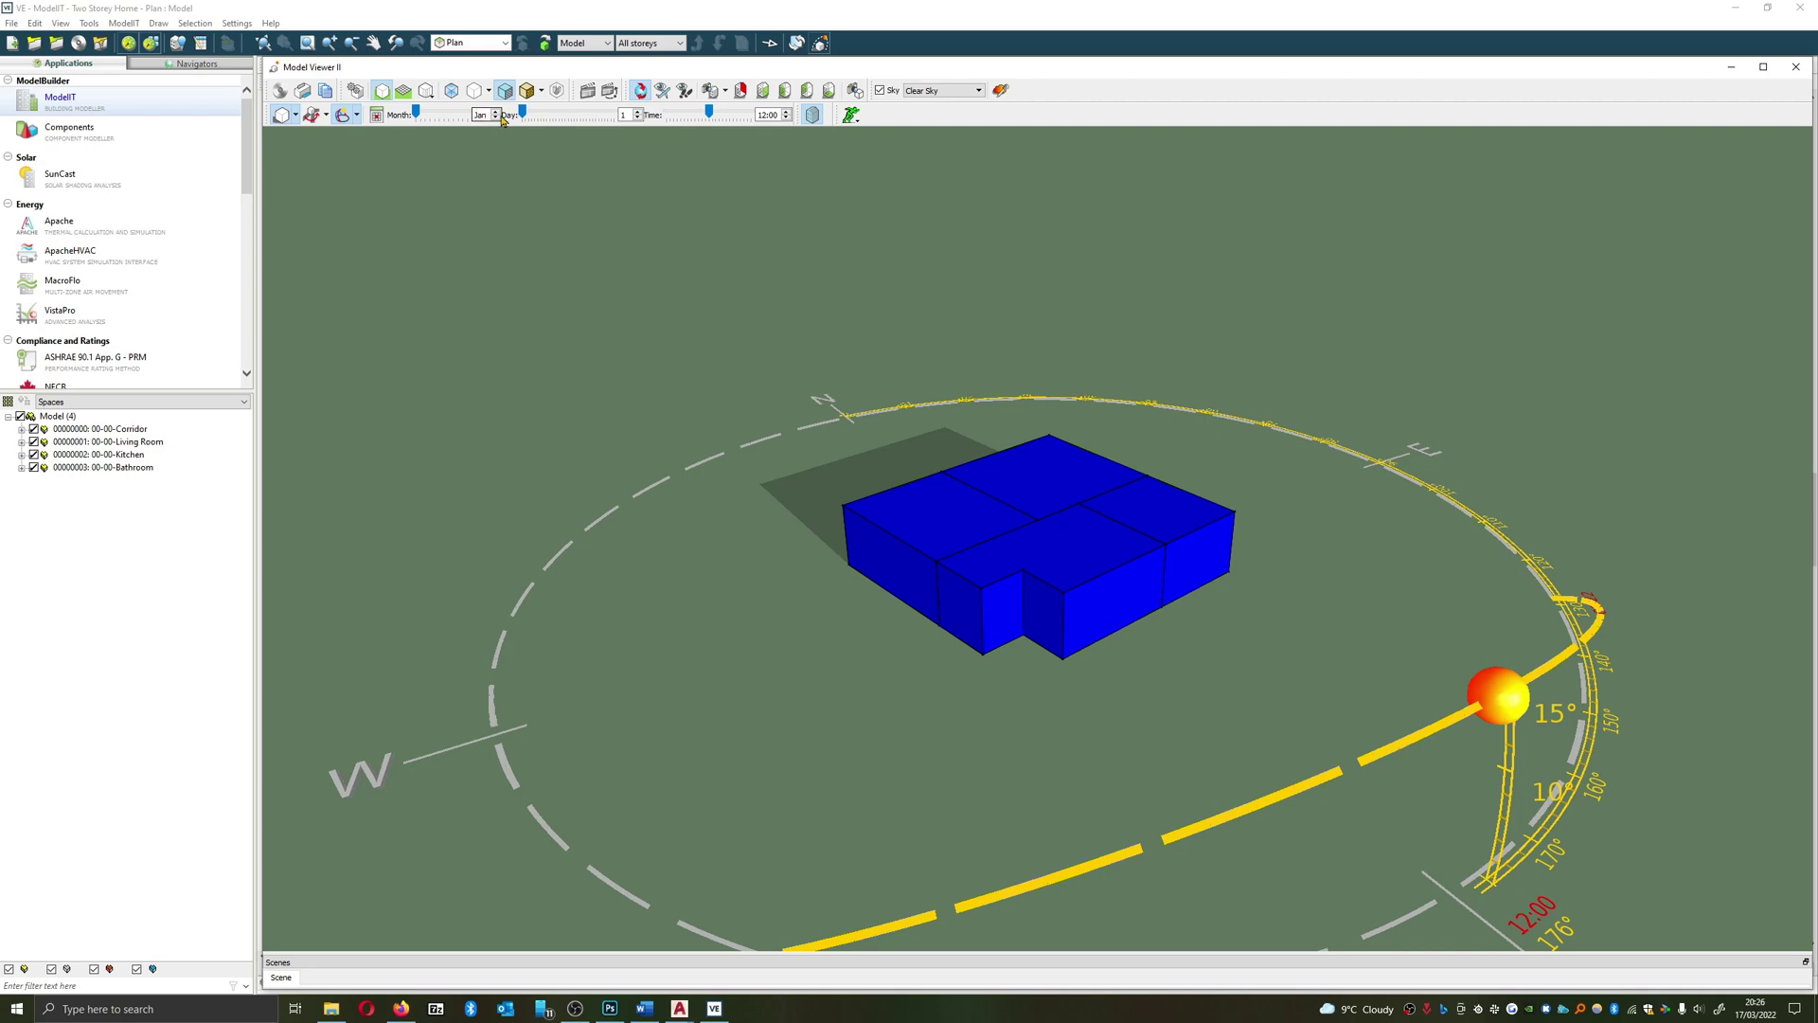
pyautogui.moveTo(419, 114); pyautogui.dragTo(586, 116)
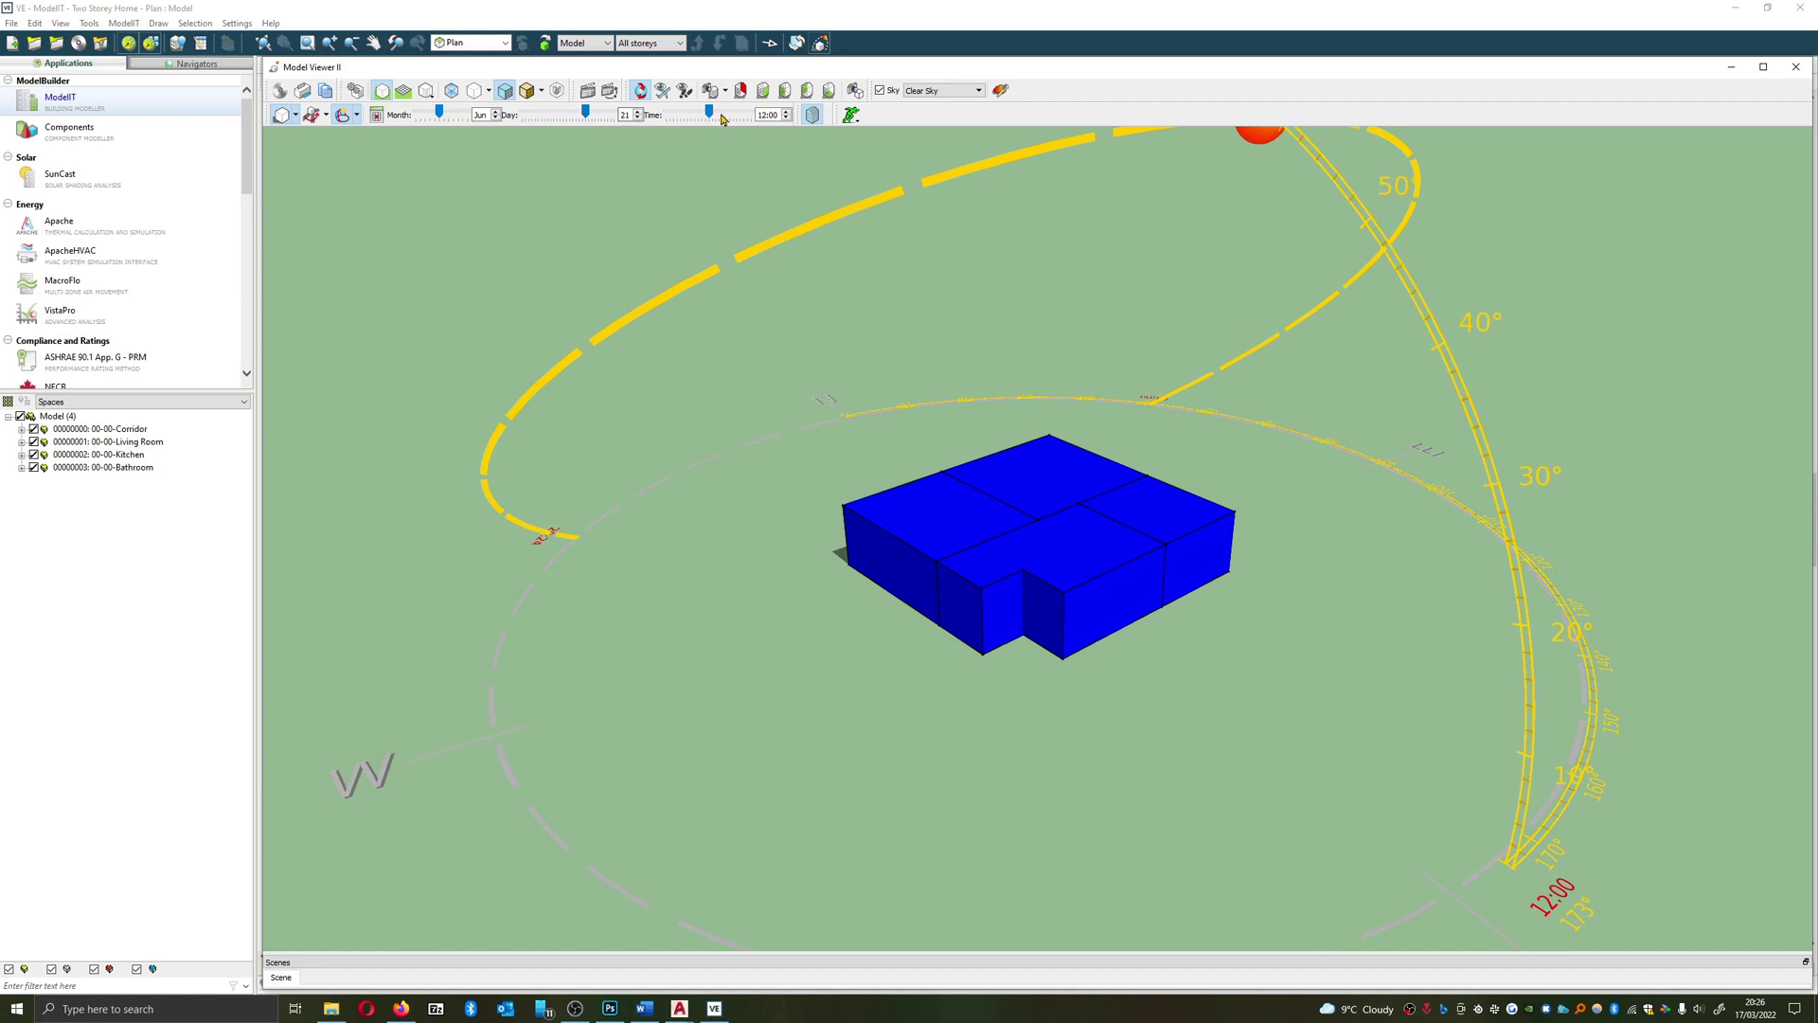
pyautogui.moveTo(954, 302); pyautogui.dragTo(1076, 470)
pyautogui.moveTo(793, 420); pyautogui.dragTo(502, 437)
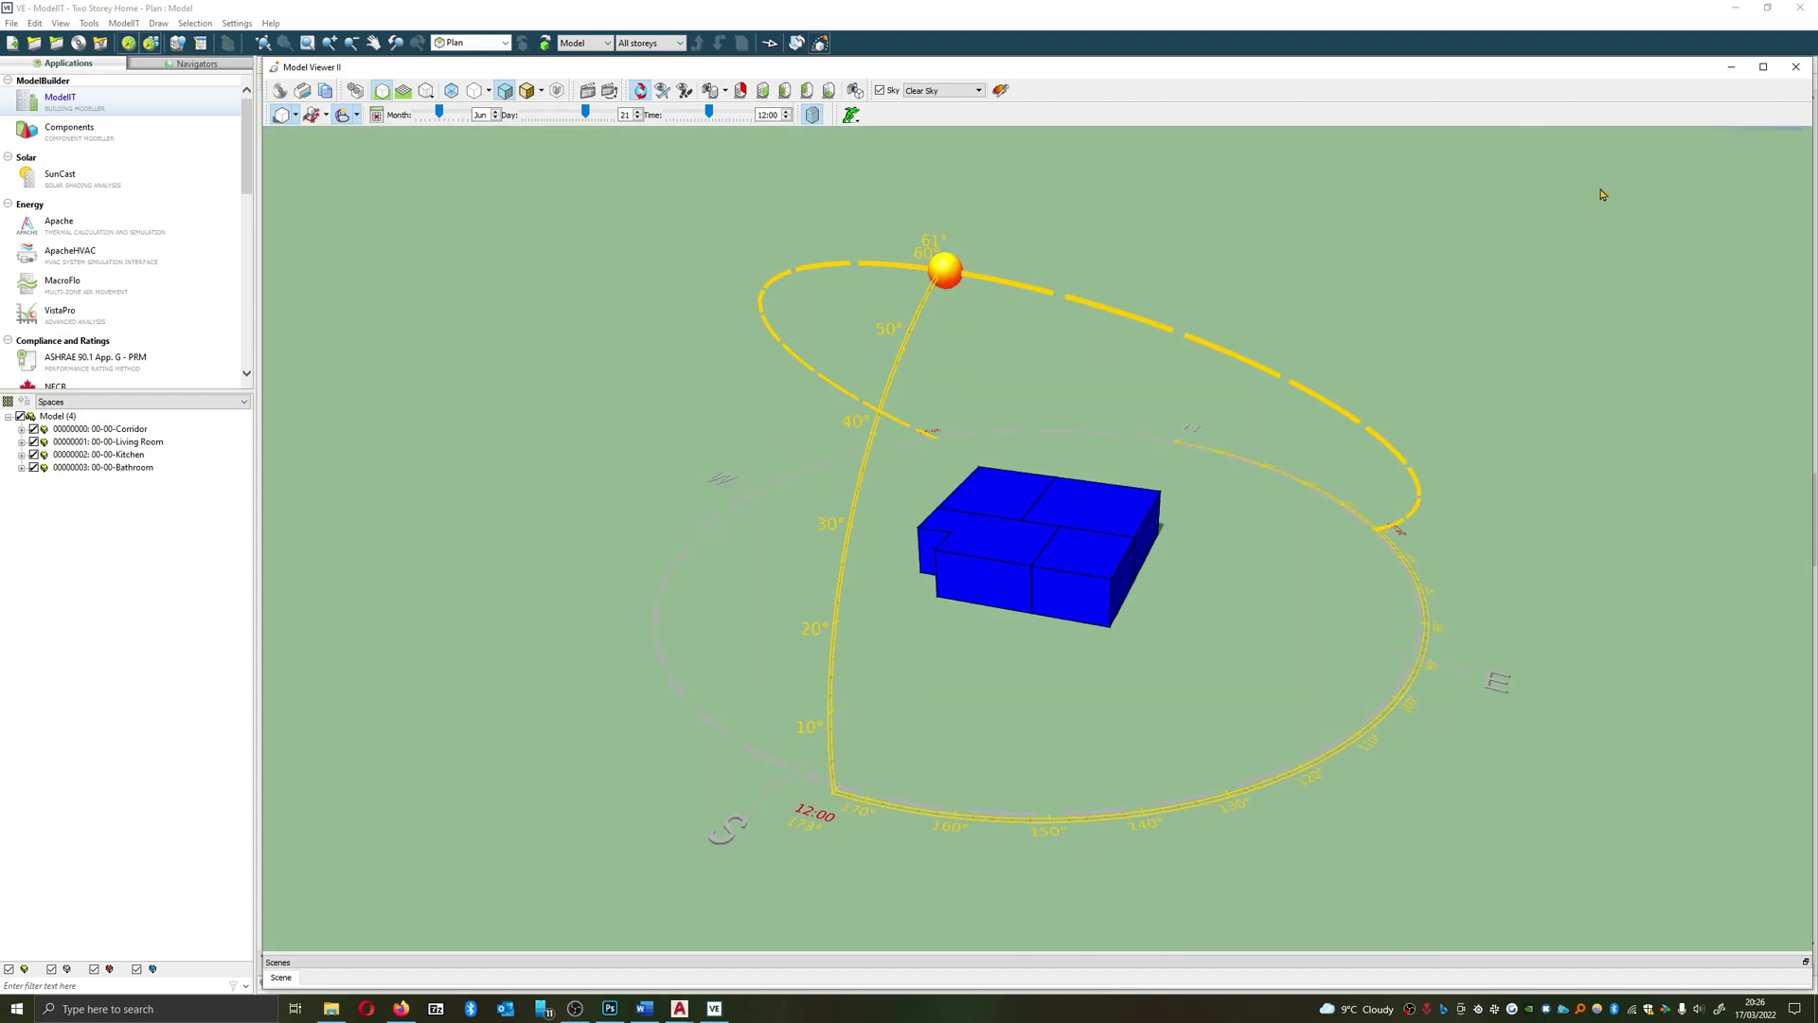
# Close the 3D view and draw a large 162.36 m² rectangular space beside the plan
pyautogui.click(1796, 66)
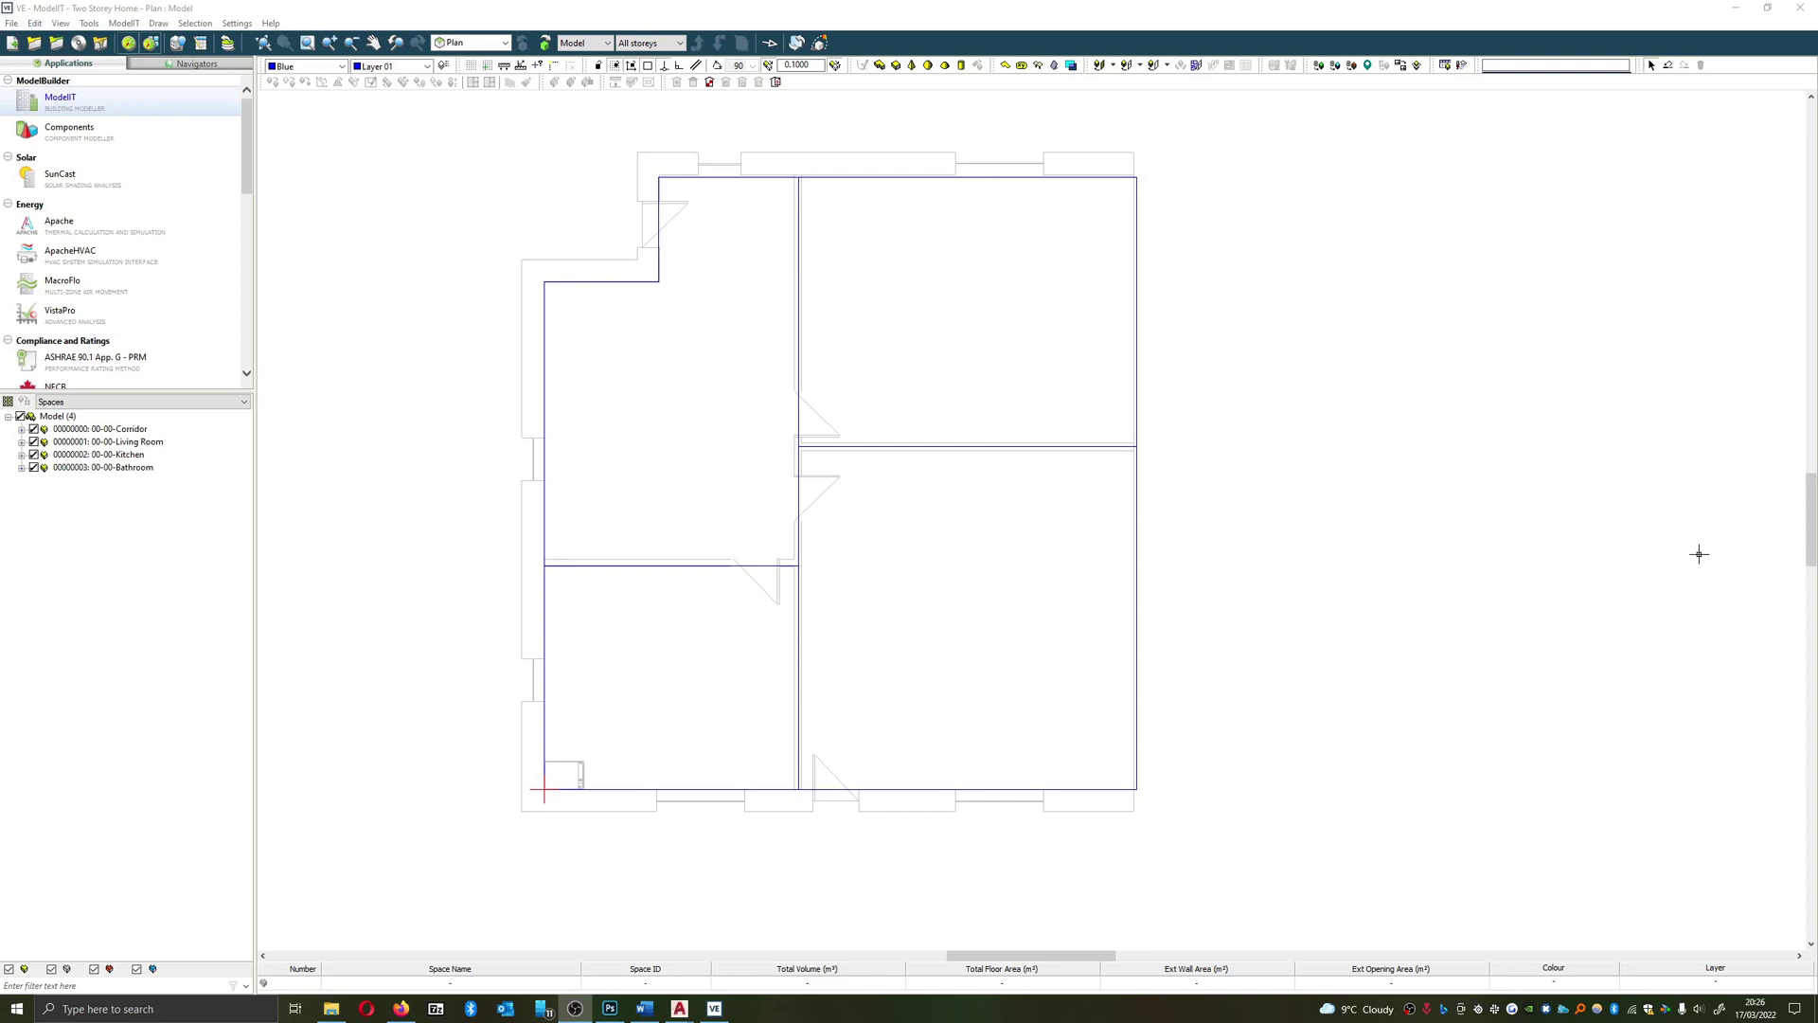
pyautogui.moveTo(1510, 536)
pyautogui.mouseDown(button='middle')
pyautogui.moveTo(1319, 540)
pyautogui.moveTo(1242, 531)
pyautogui.moveTo(1242, 511)
pyautogui.mouseUp(button='middle')
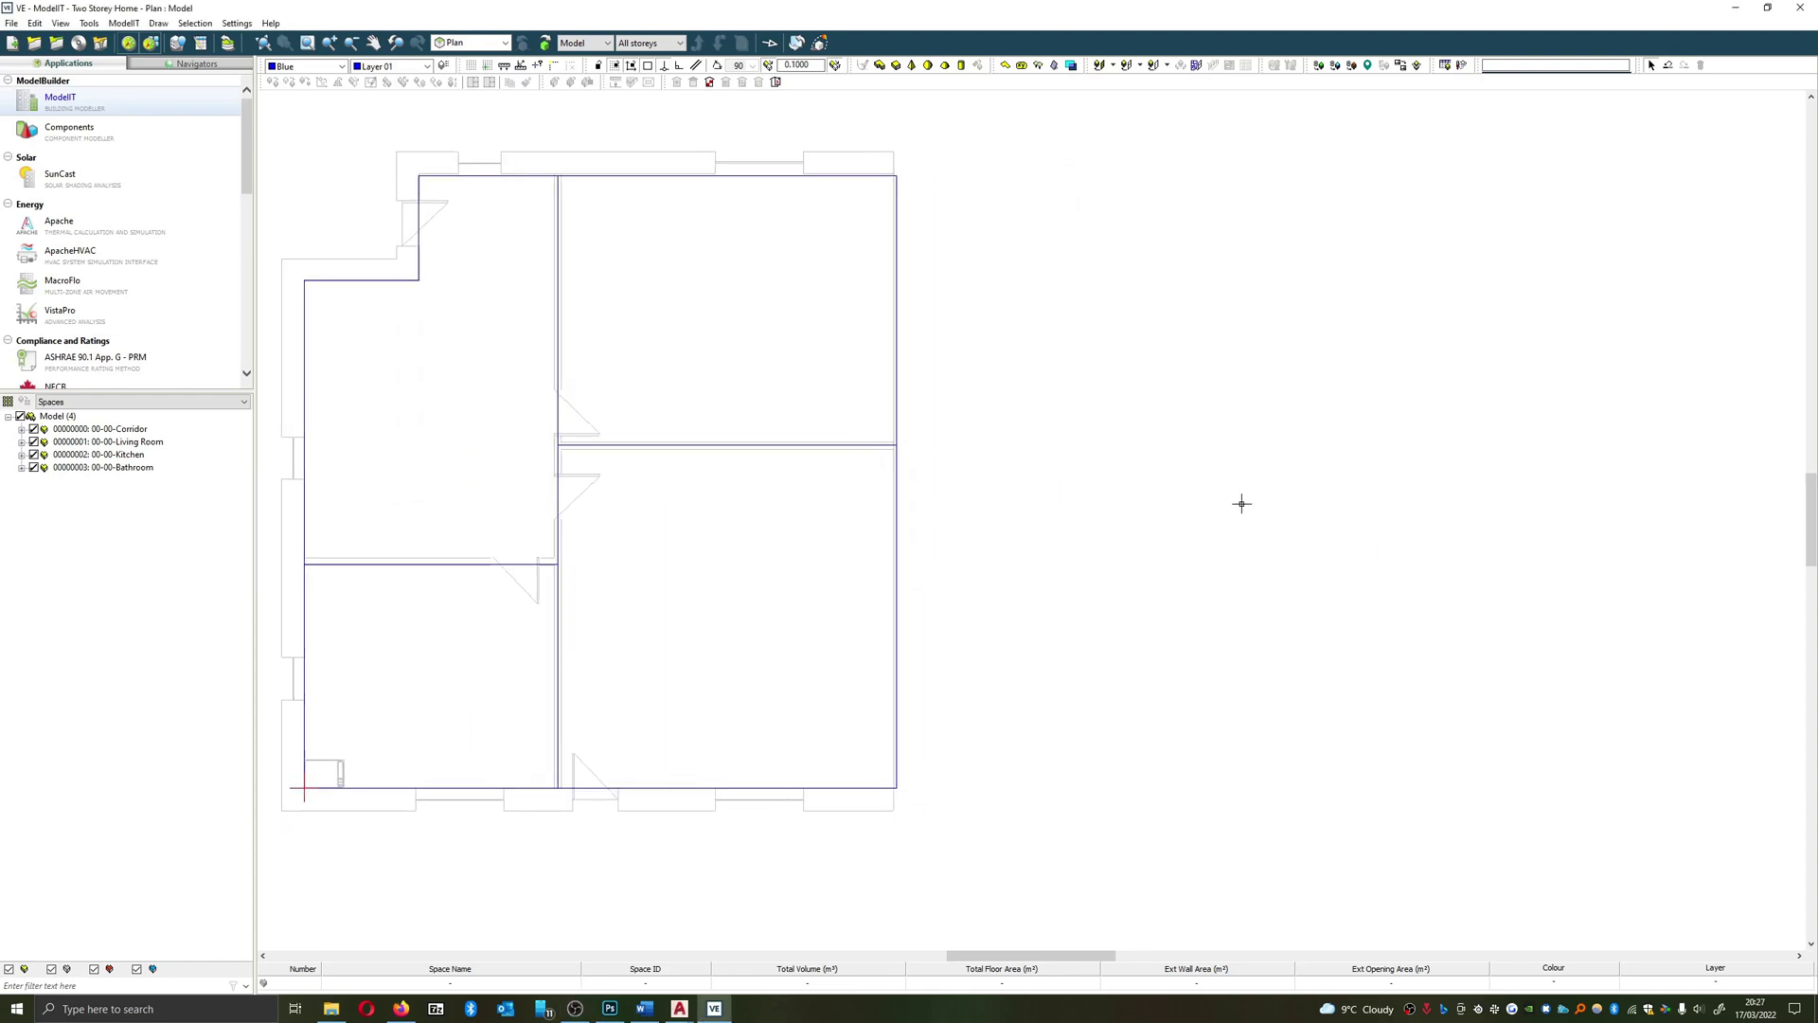
pyautogui.click(890, 72)
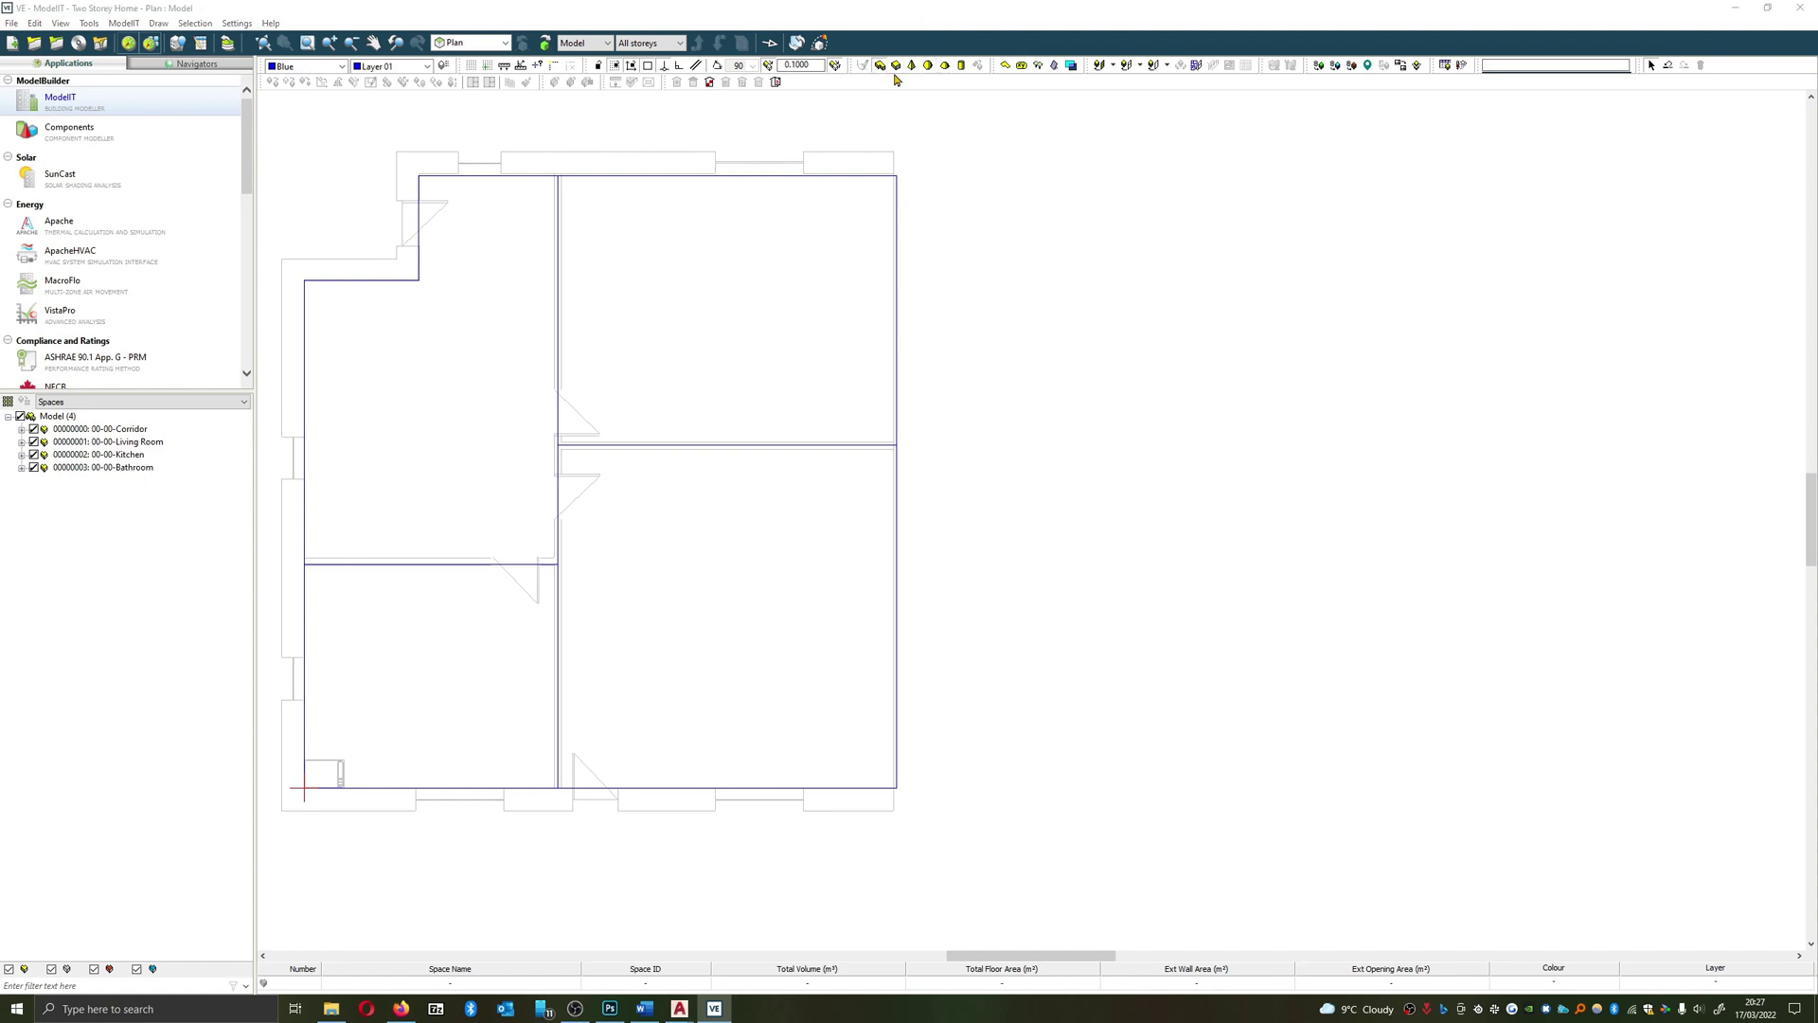
pyautogui.click(1446, 282)
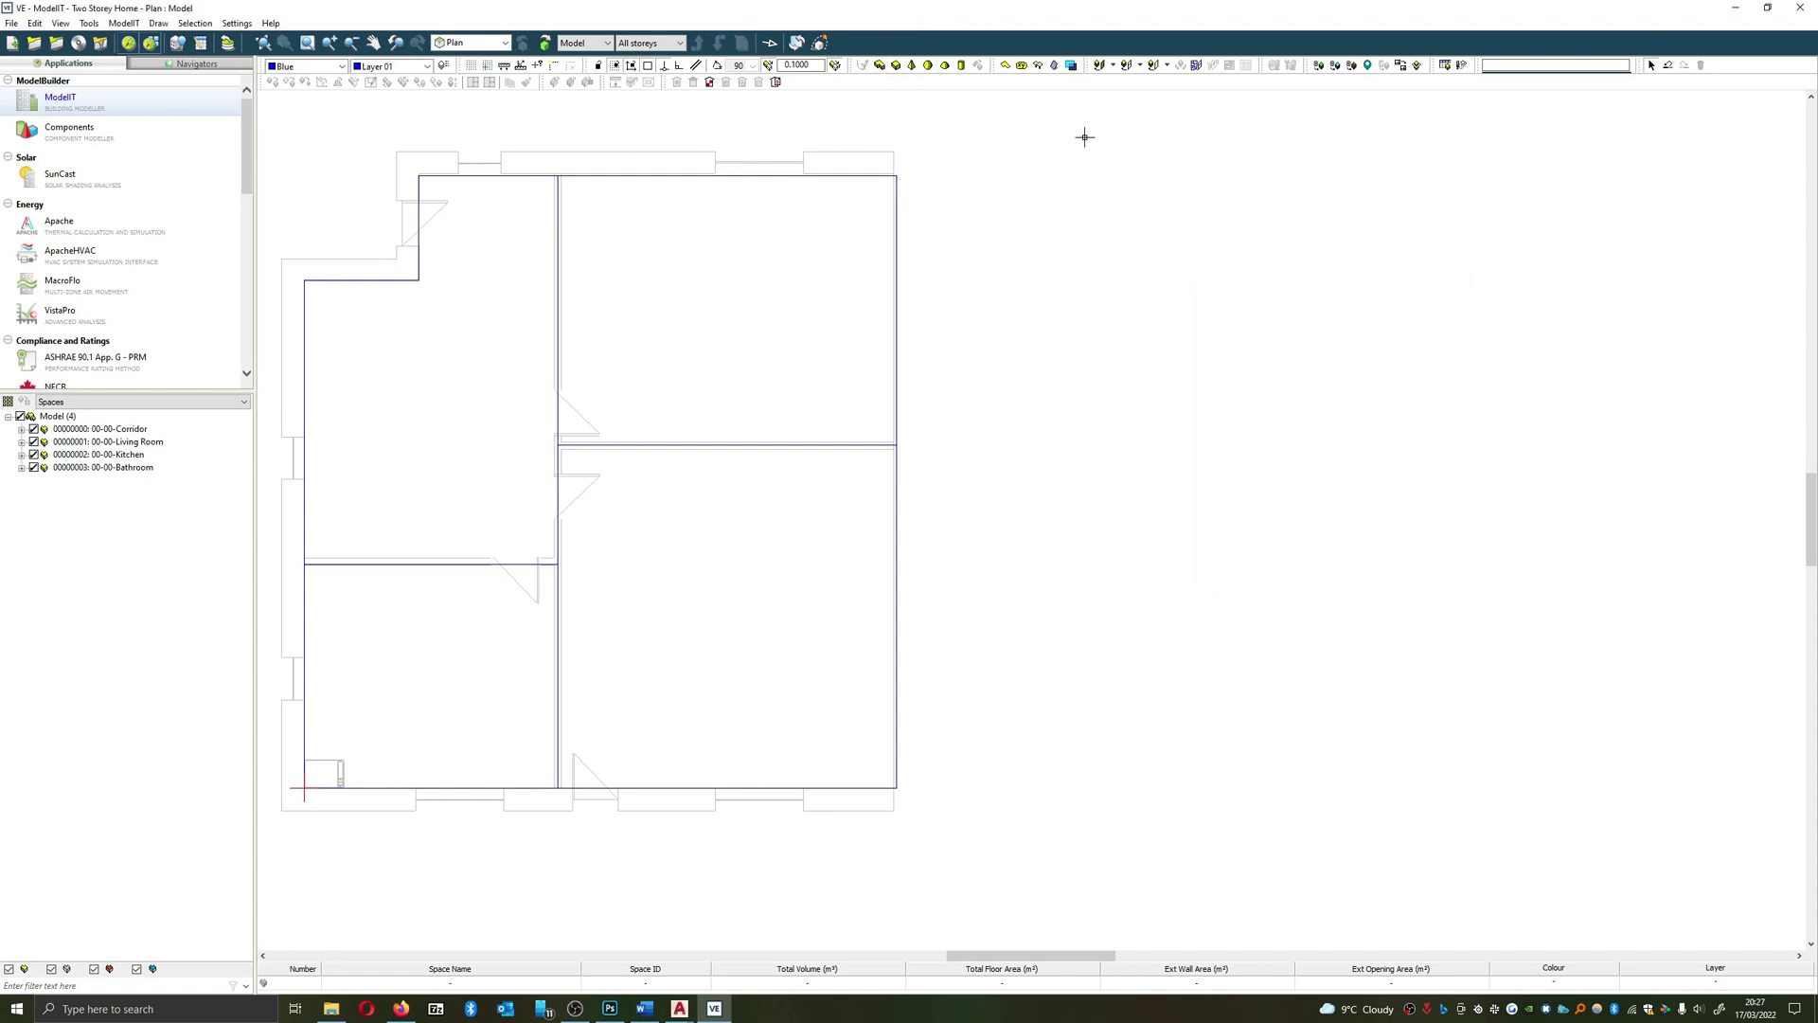
pyautogui.click(894, 64)
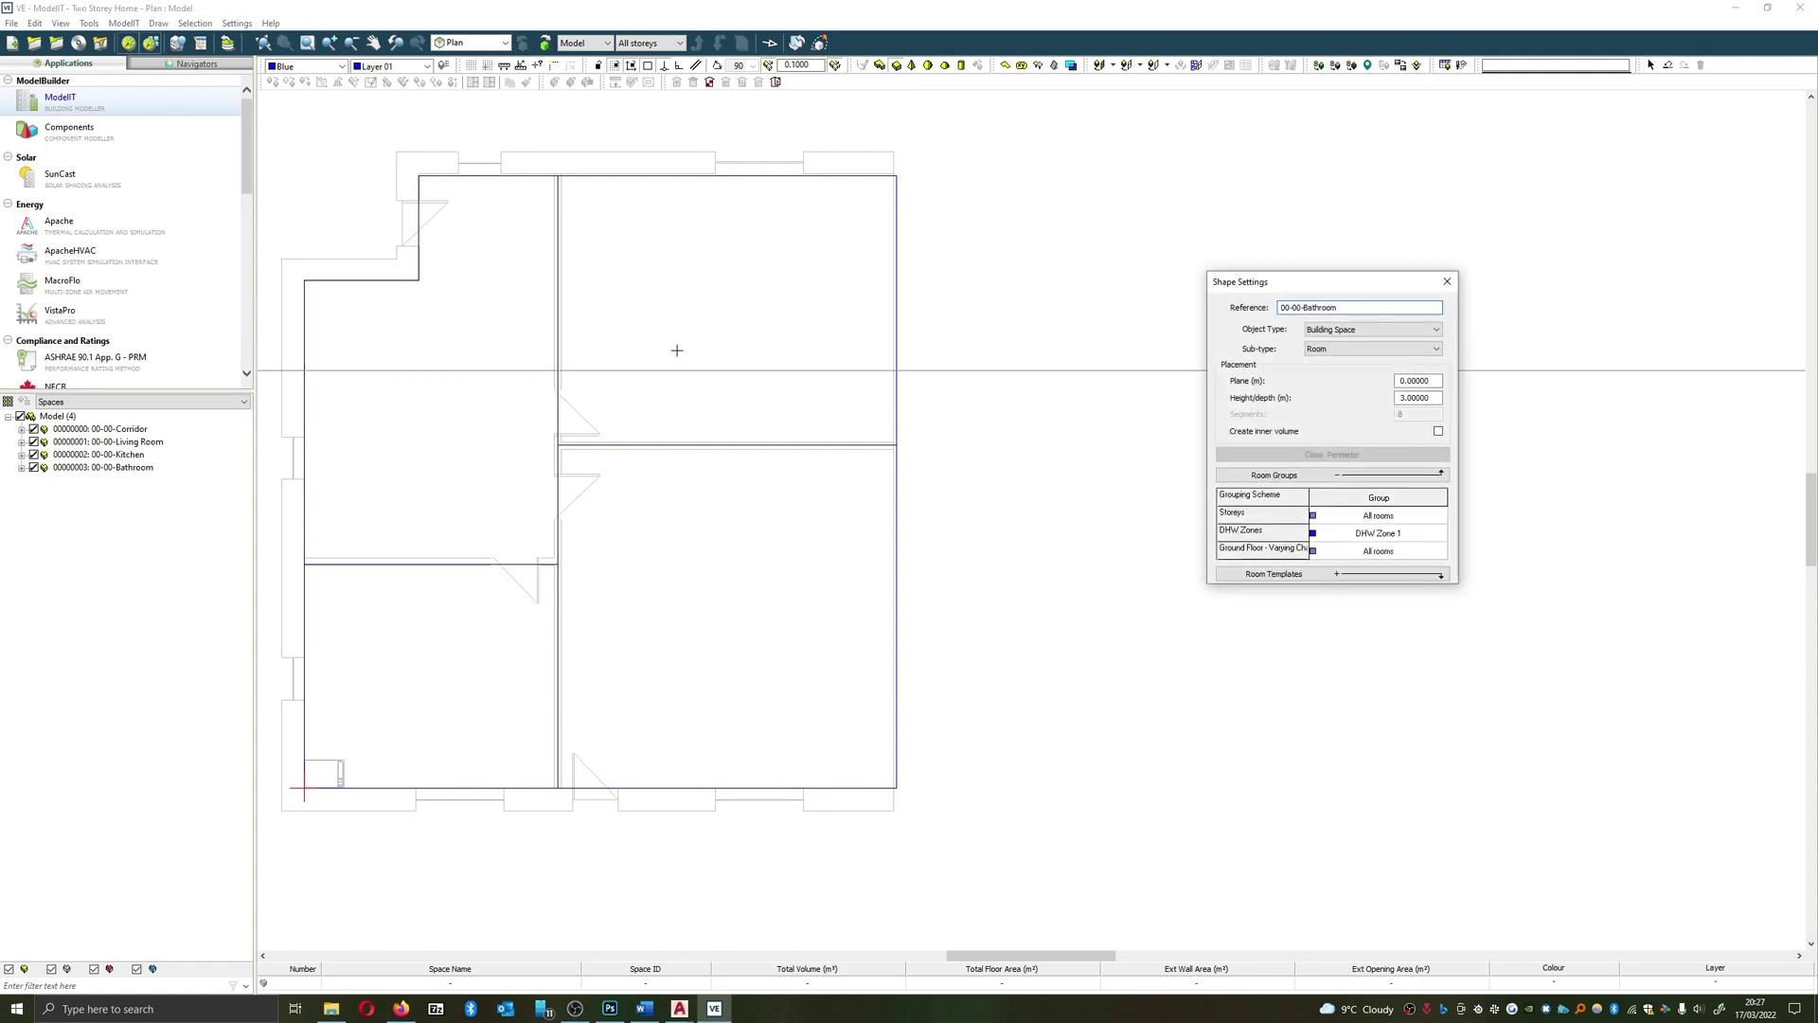
pyautogui.click(1030, 175)
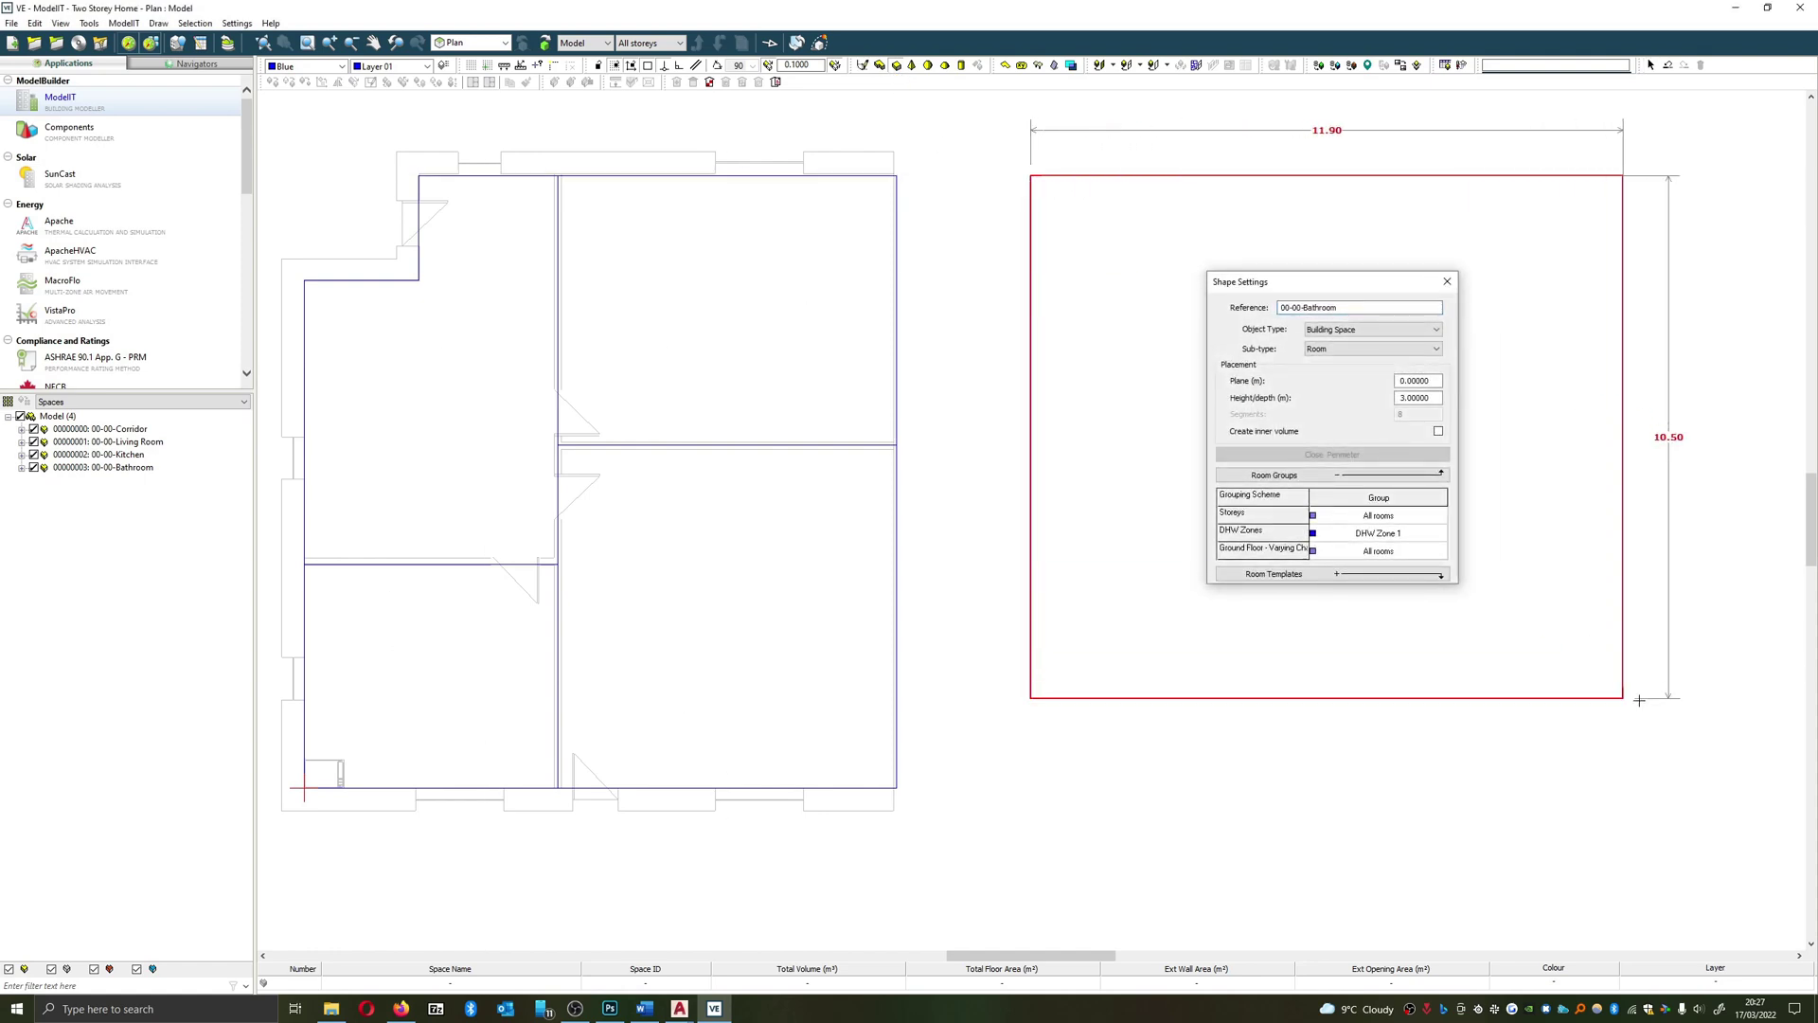
pyautogui.click(1687, 787)
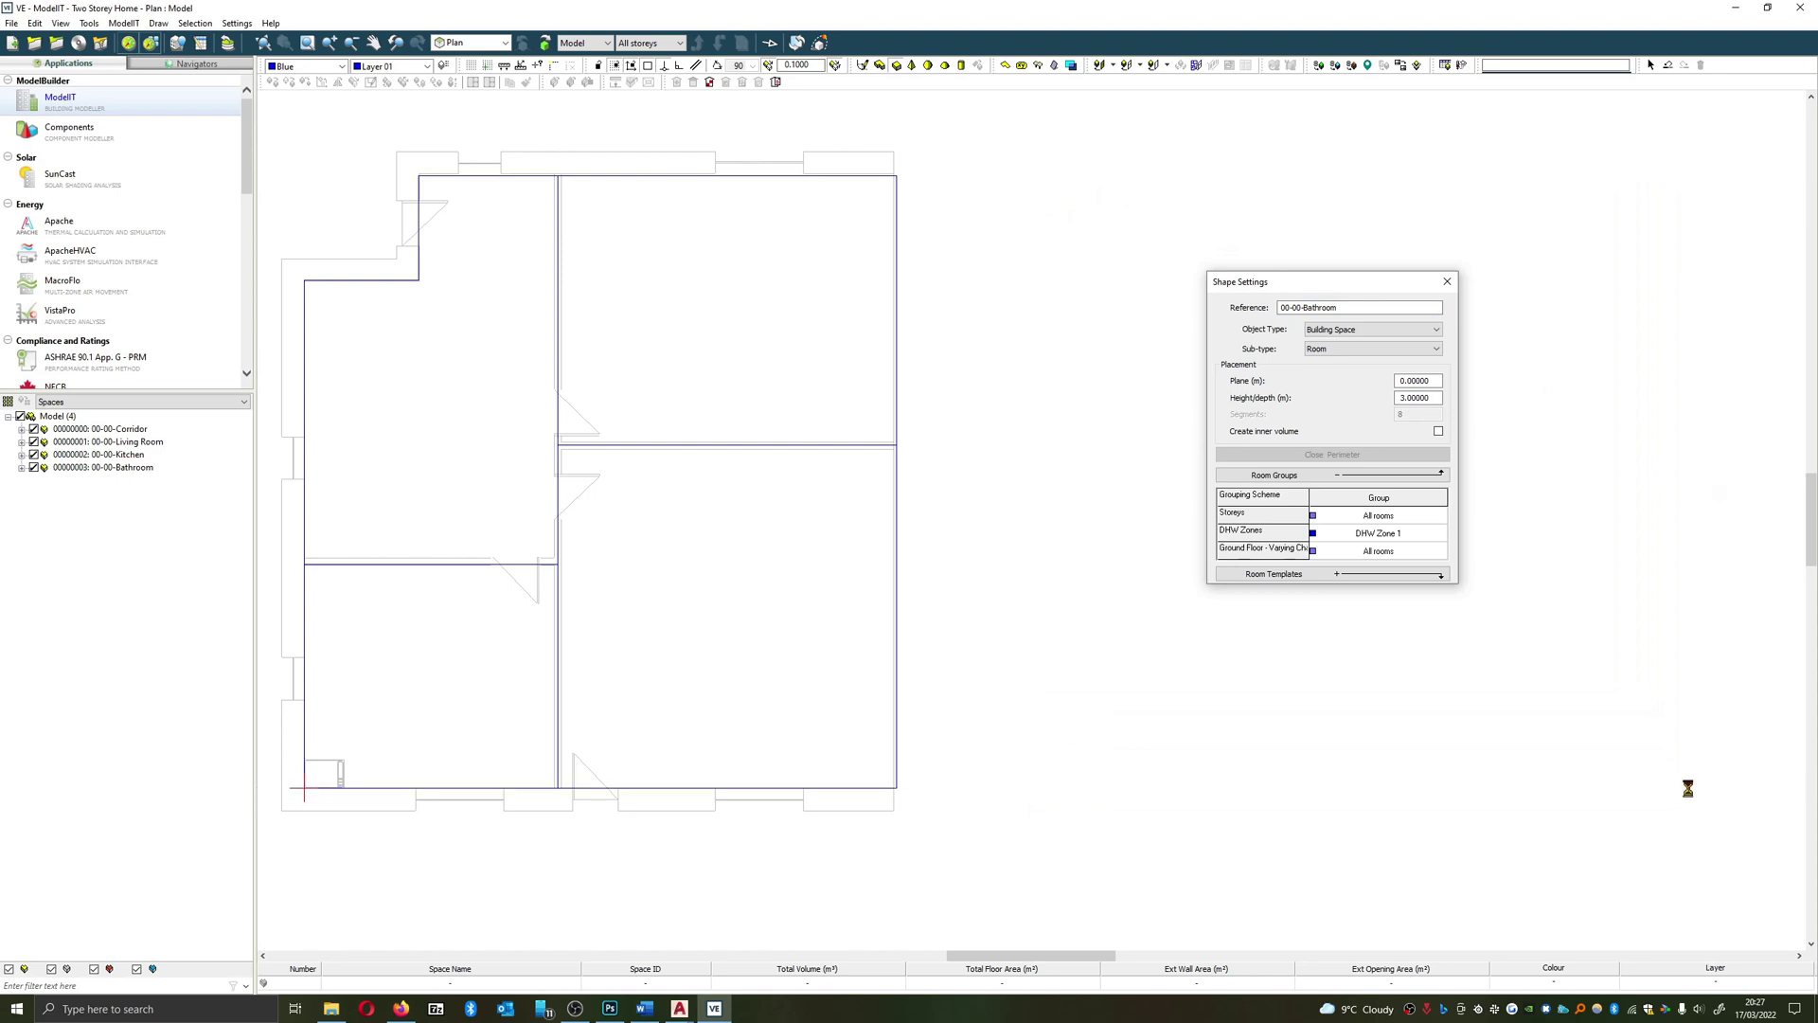
pyautogui.click(1447, 281)
pyautogui.moveTo(1615, 333); pyautogui.dragTo(1263, 401, button='middle')
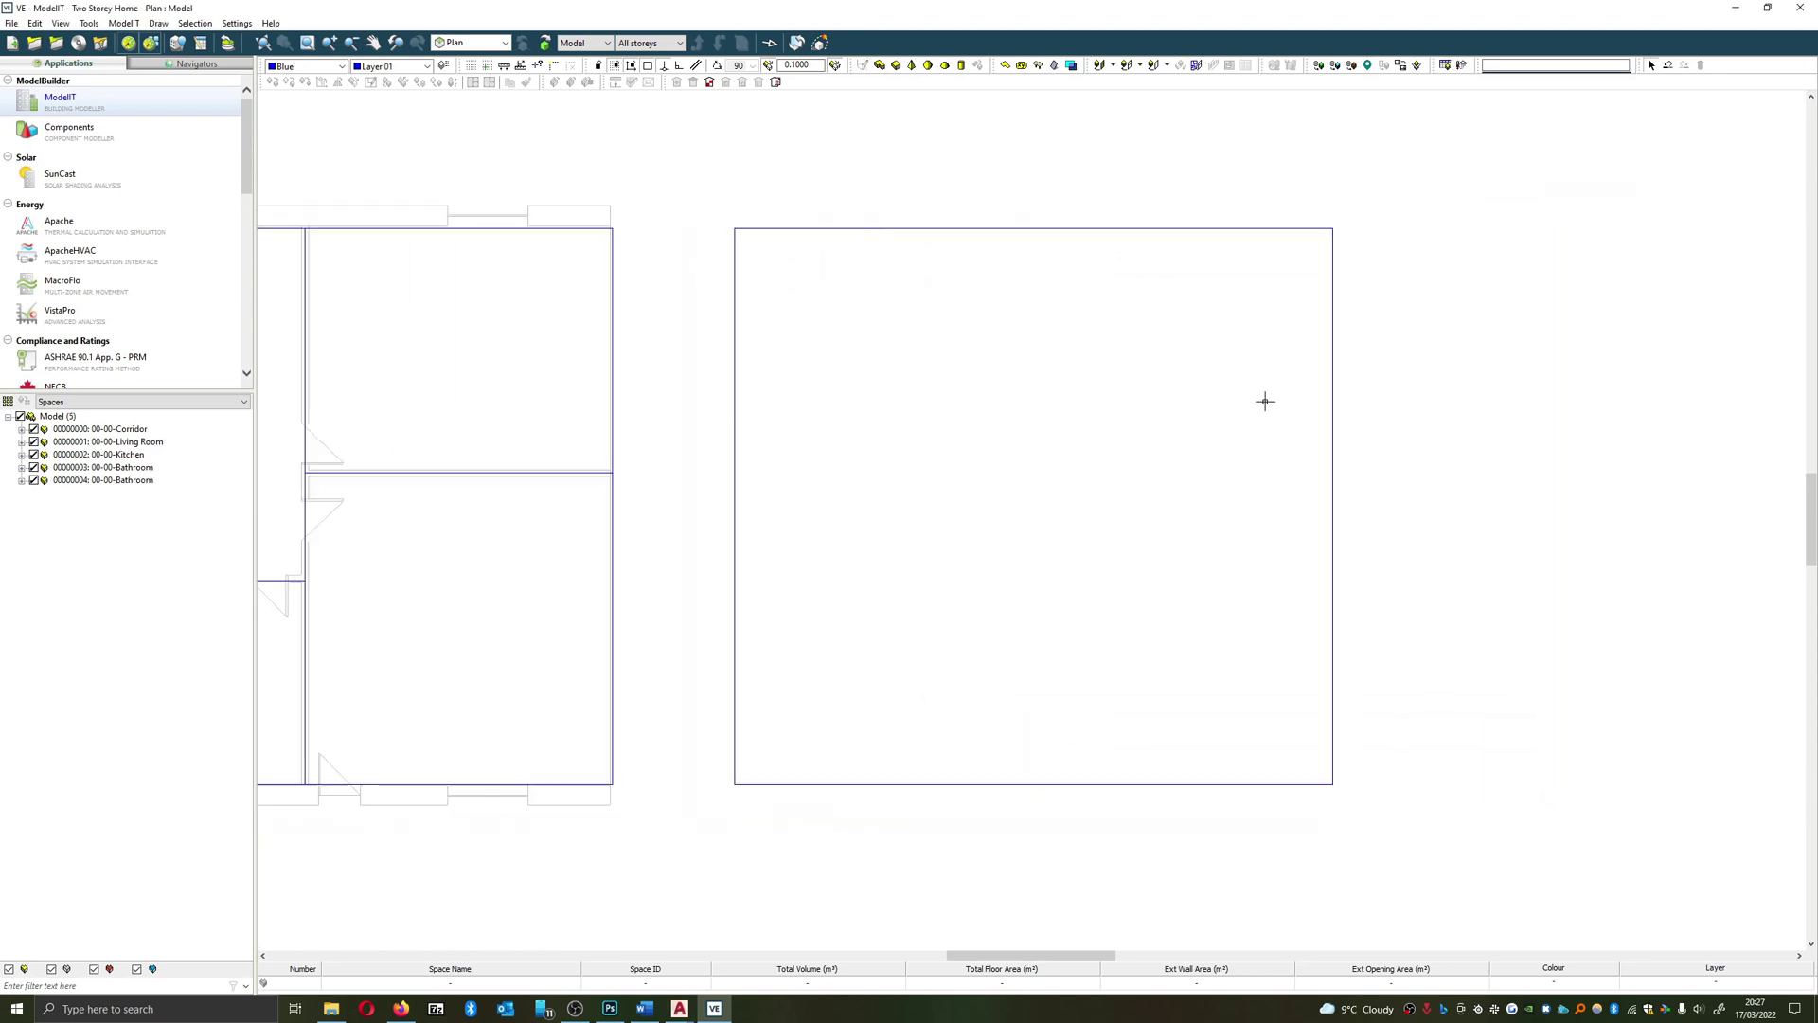
pyautogui.click(1269, 412)
pyautogui.moveTo(1599, 435); pyautogui.dragTo(1364, 418, button='middle')
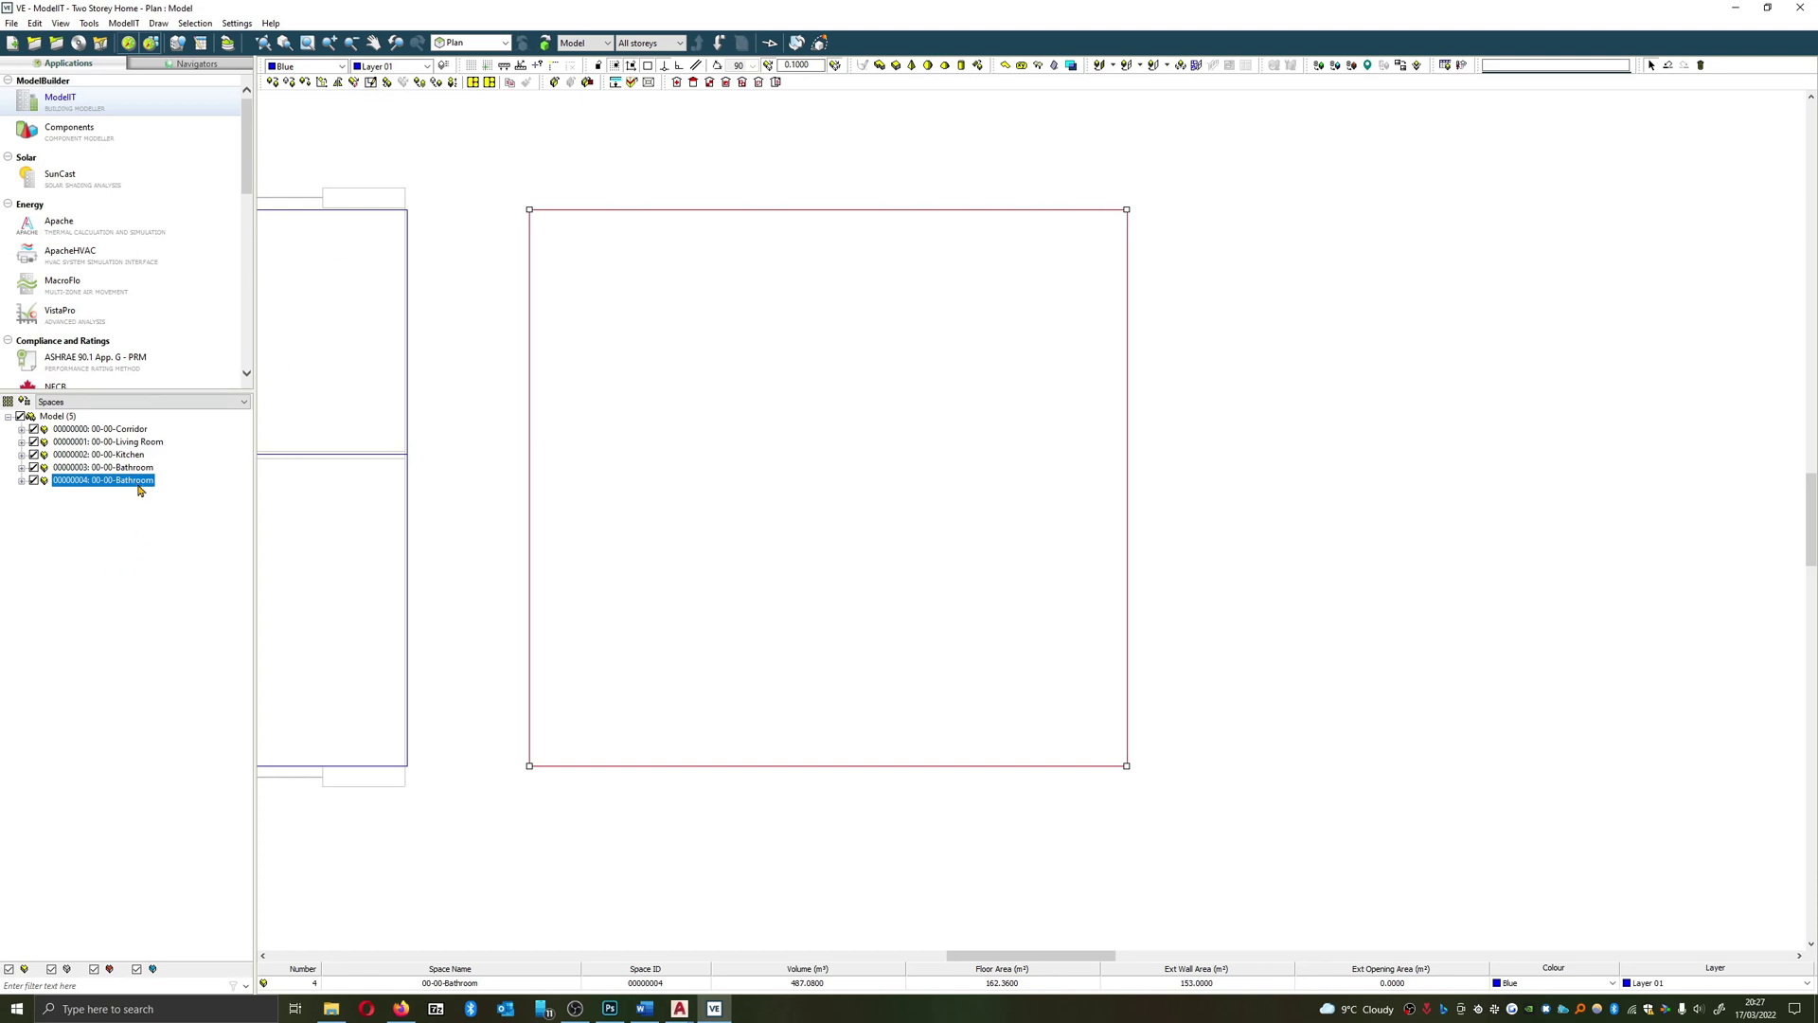
# Open Draw partitions on the large space with 'Generate new separate spaces' and 'Divide with partitions'
pyautogui.click(681, 152)
pyautogui.click(811, 474)
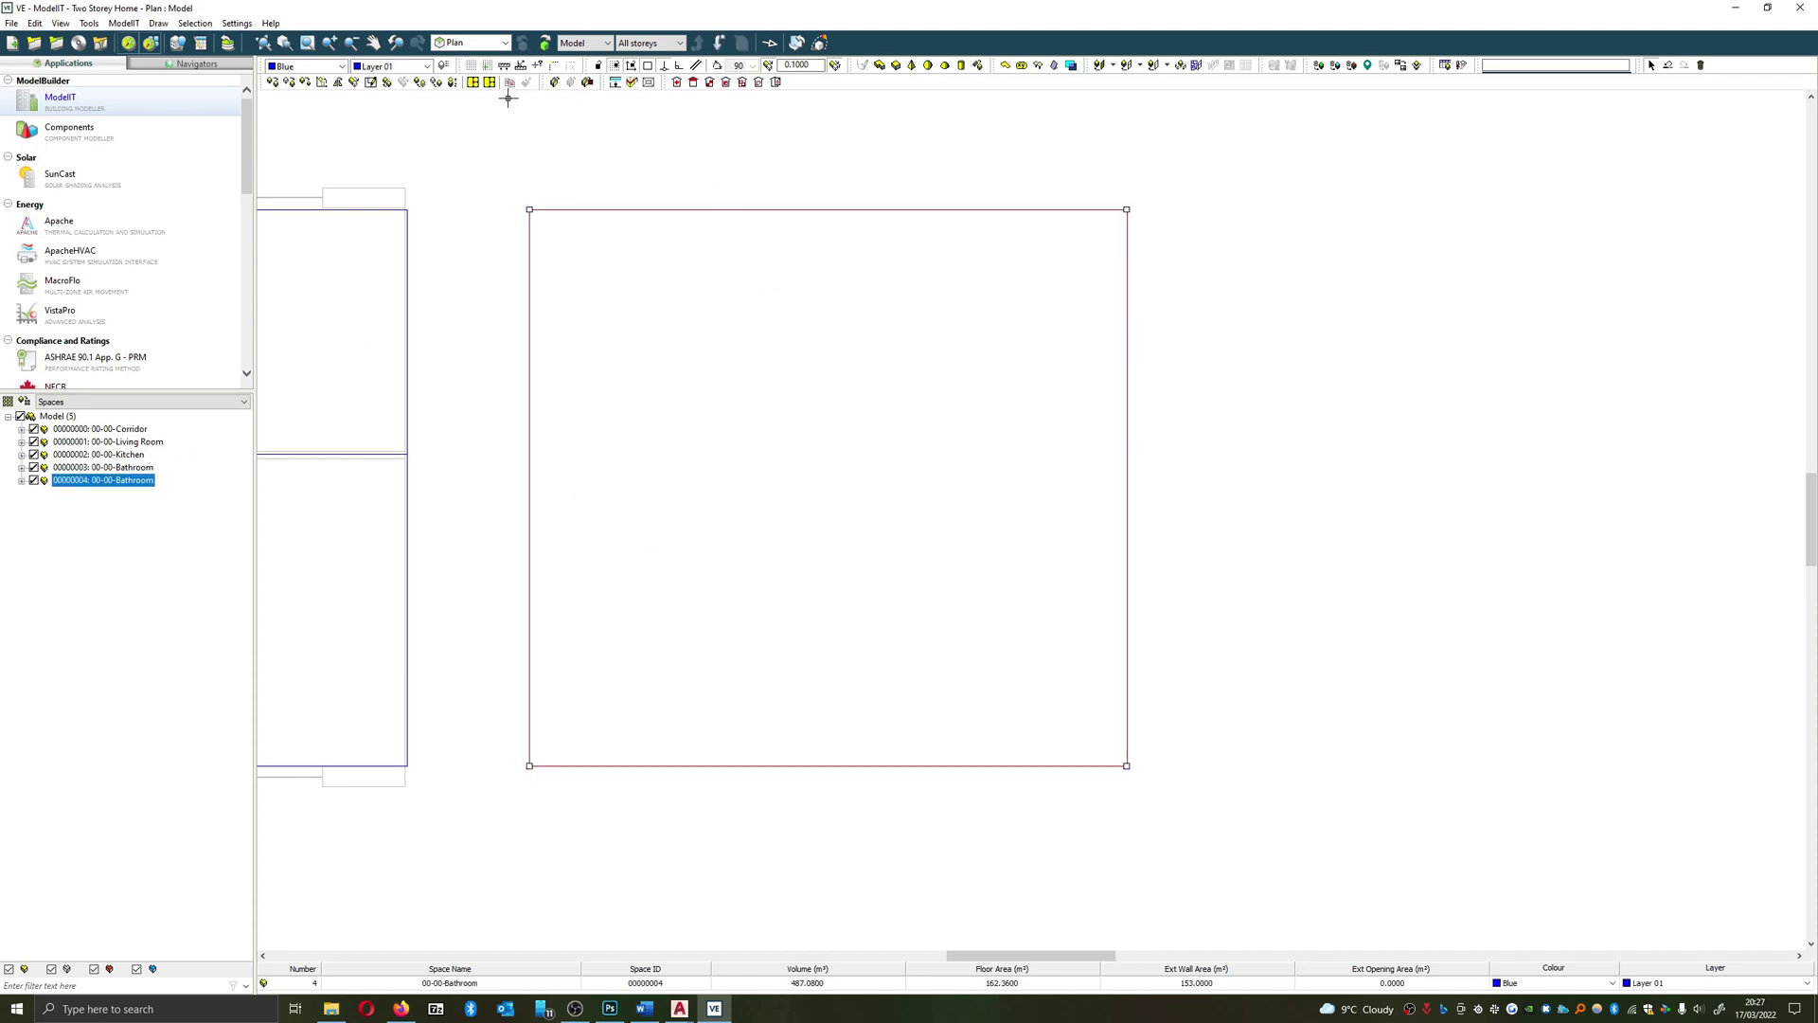
pyautogui.click(372, 86)
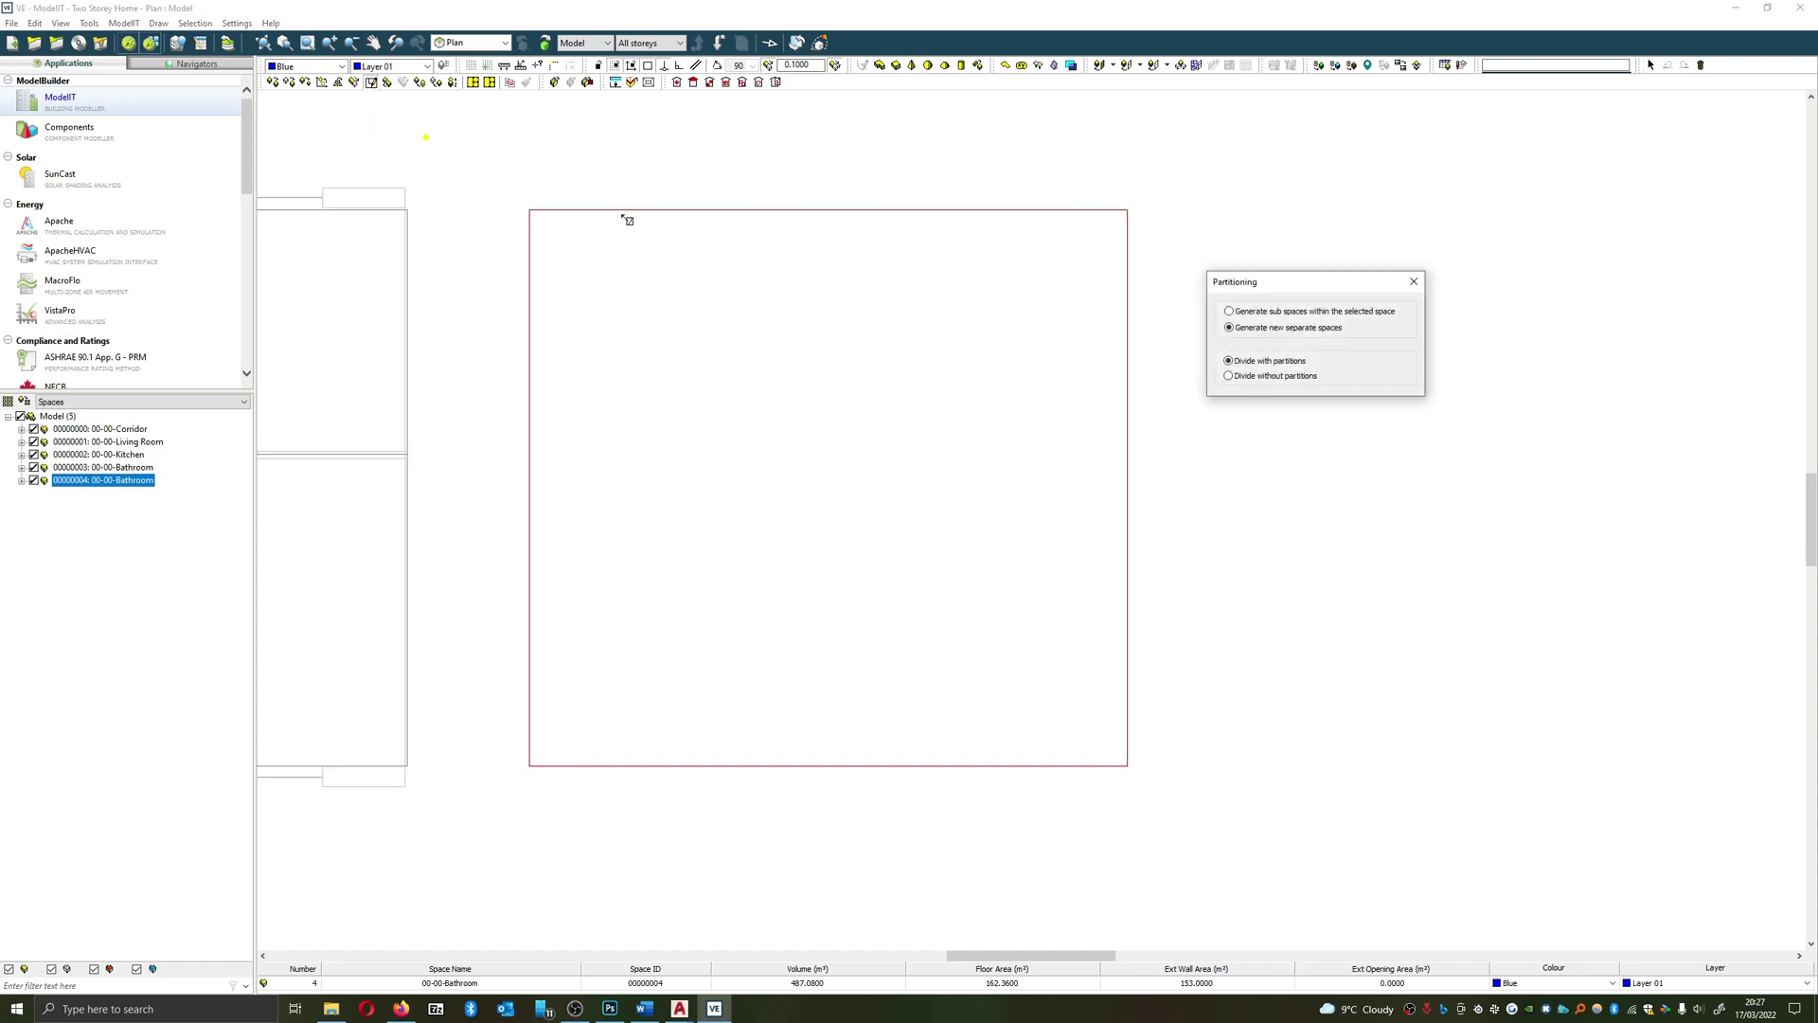
pyautogui.moveTo(1277, 288); pyautogui.dragTo(739, 357)
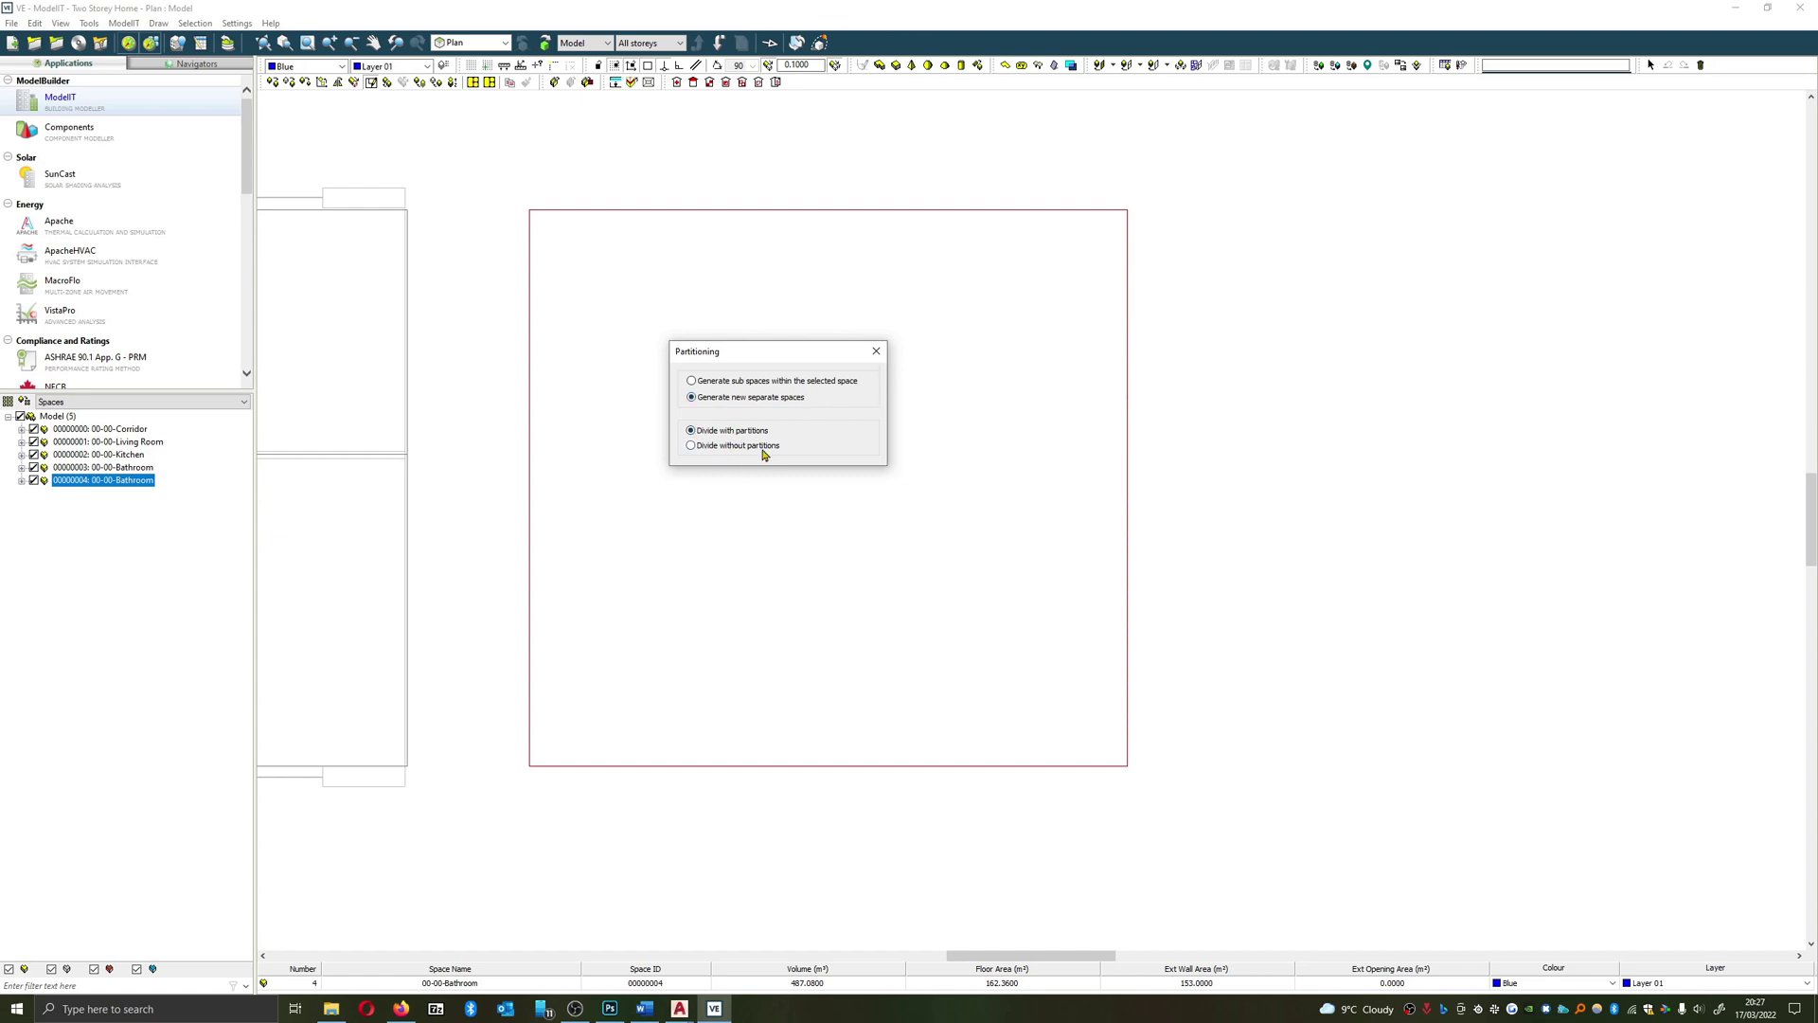
pyautogui.moveTo(757, 364); pyautogui.dragTo(1406, 349)
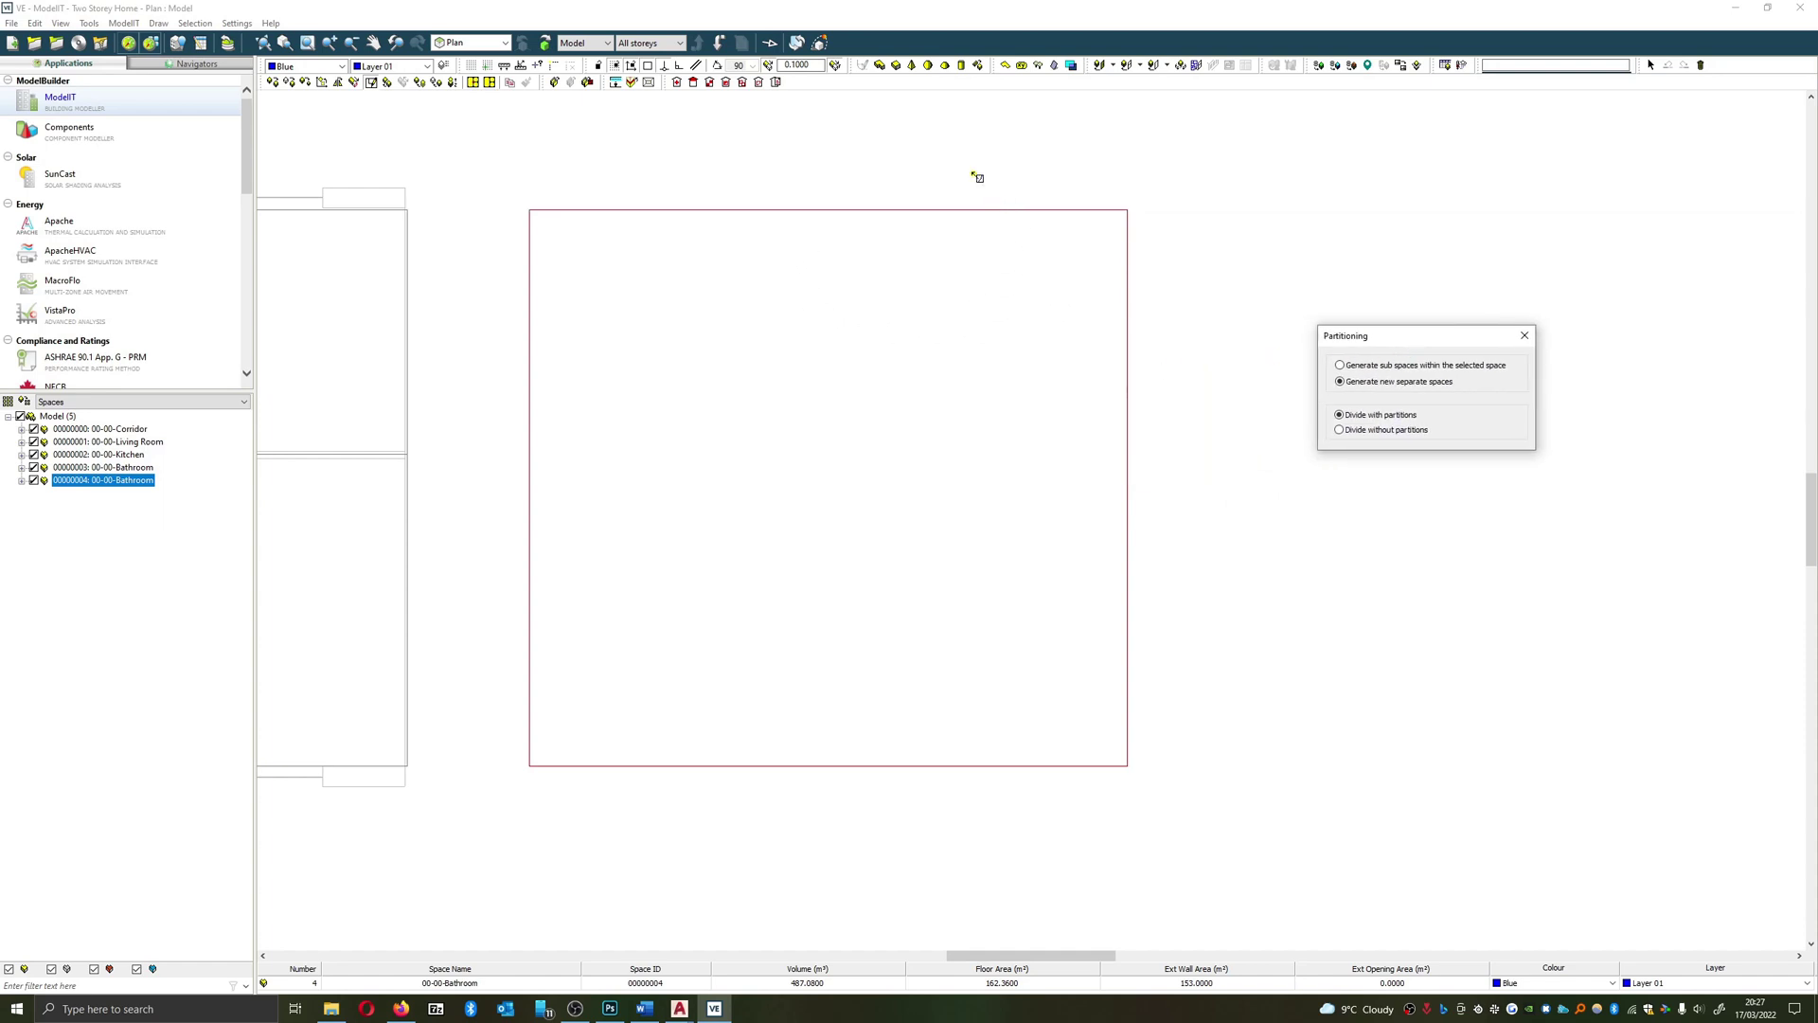
# Draw two full-height vertical partitions, one horizontal partition, and a vertical split in the upper-left room
pyautogui.click(1000, 177)
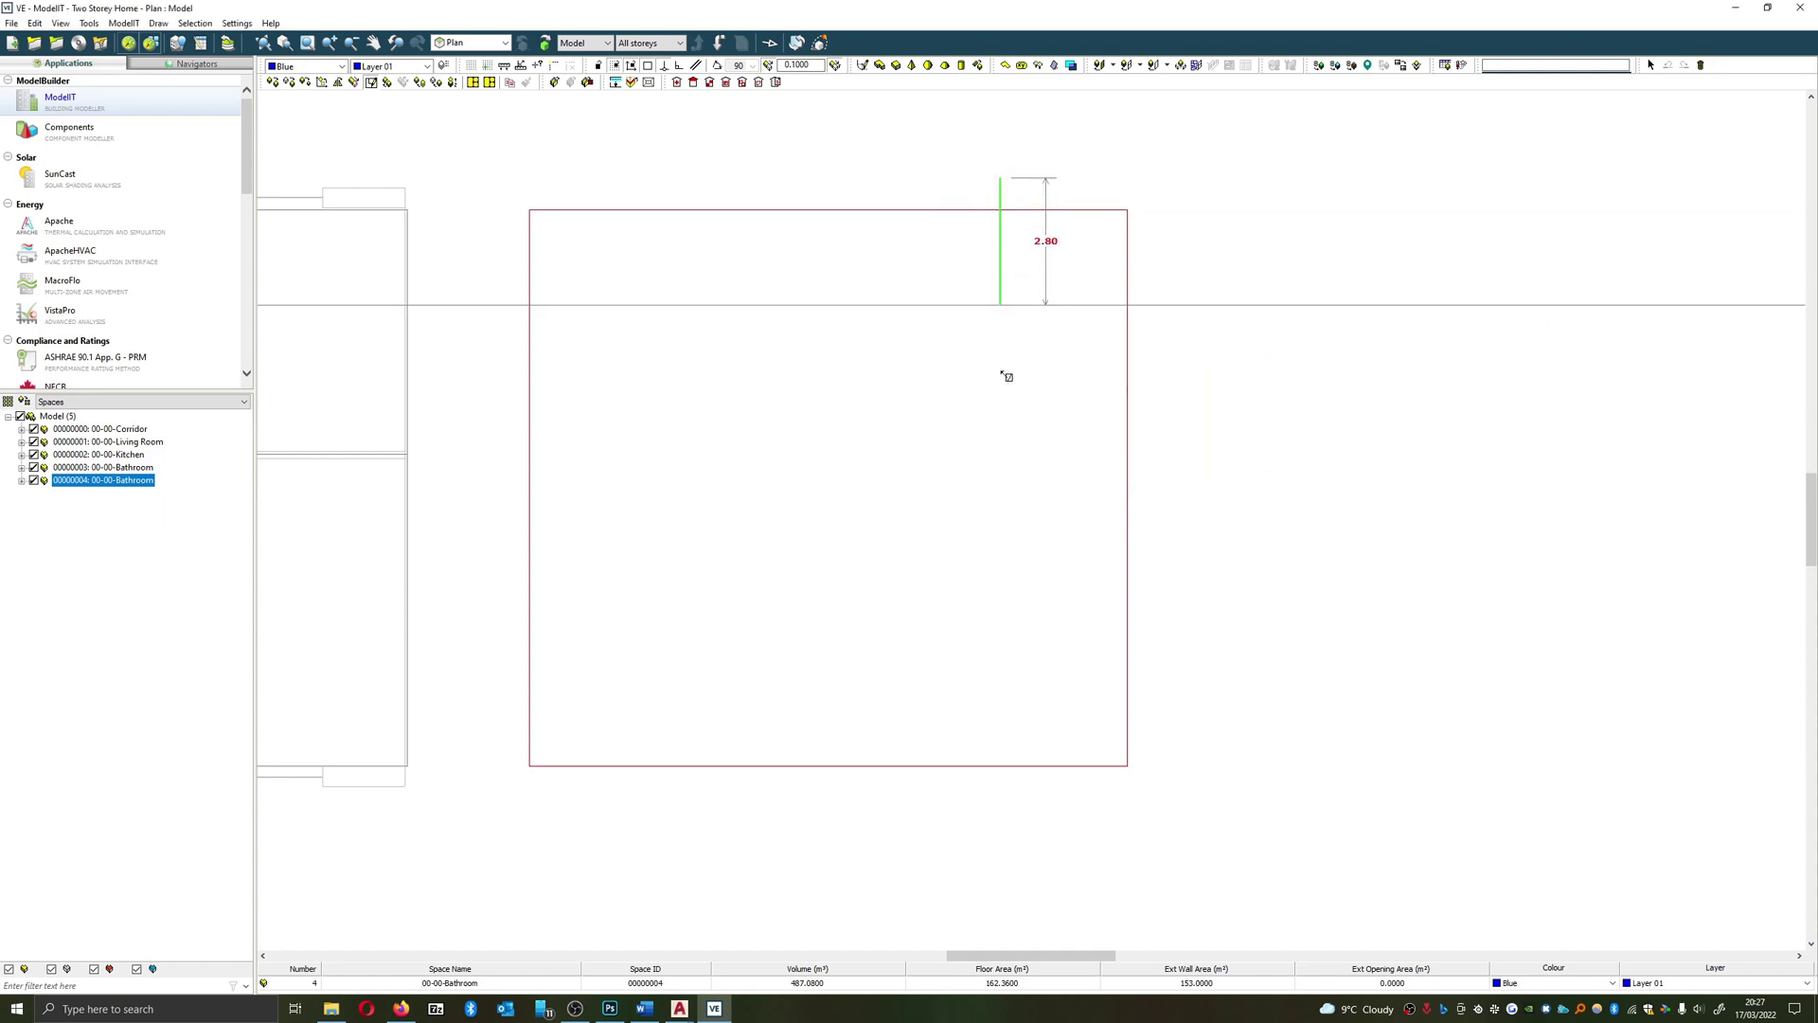
pyautogui.click(1001, 858)
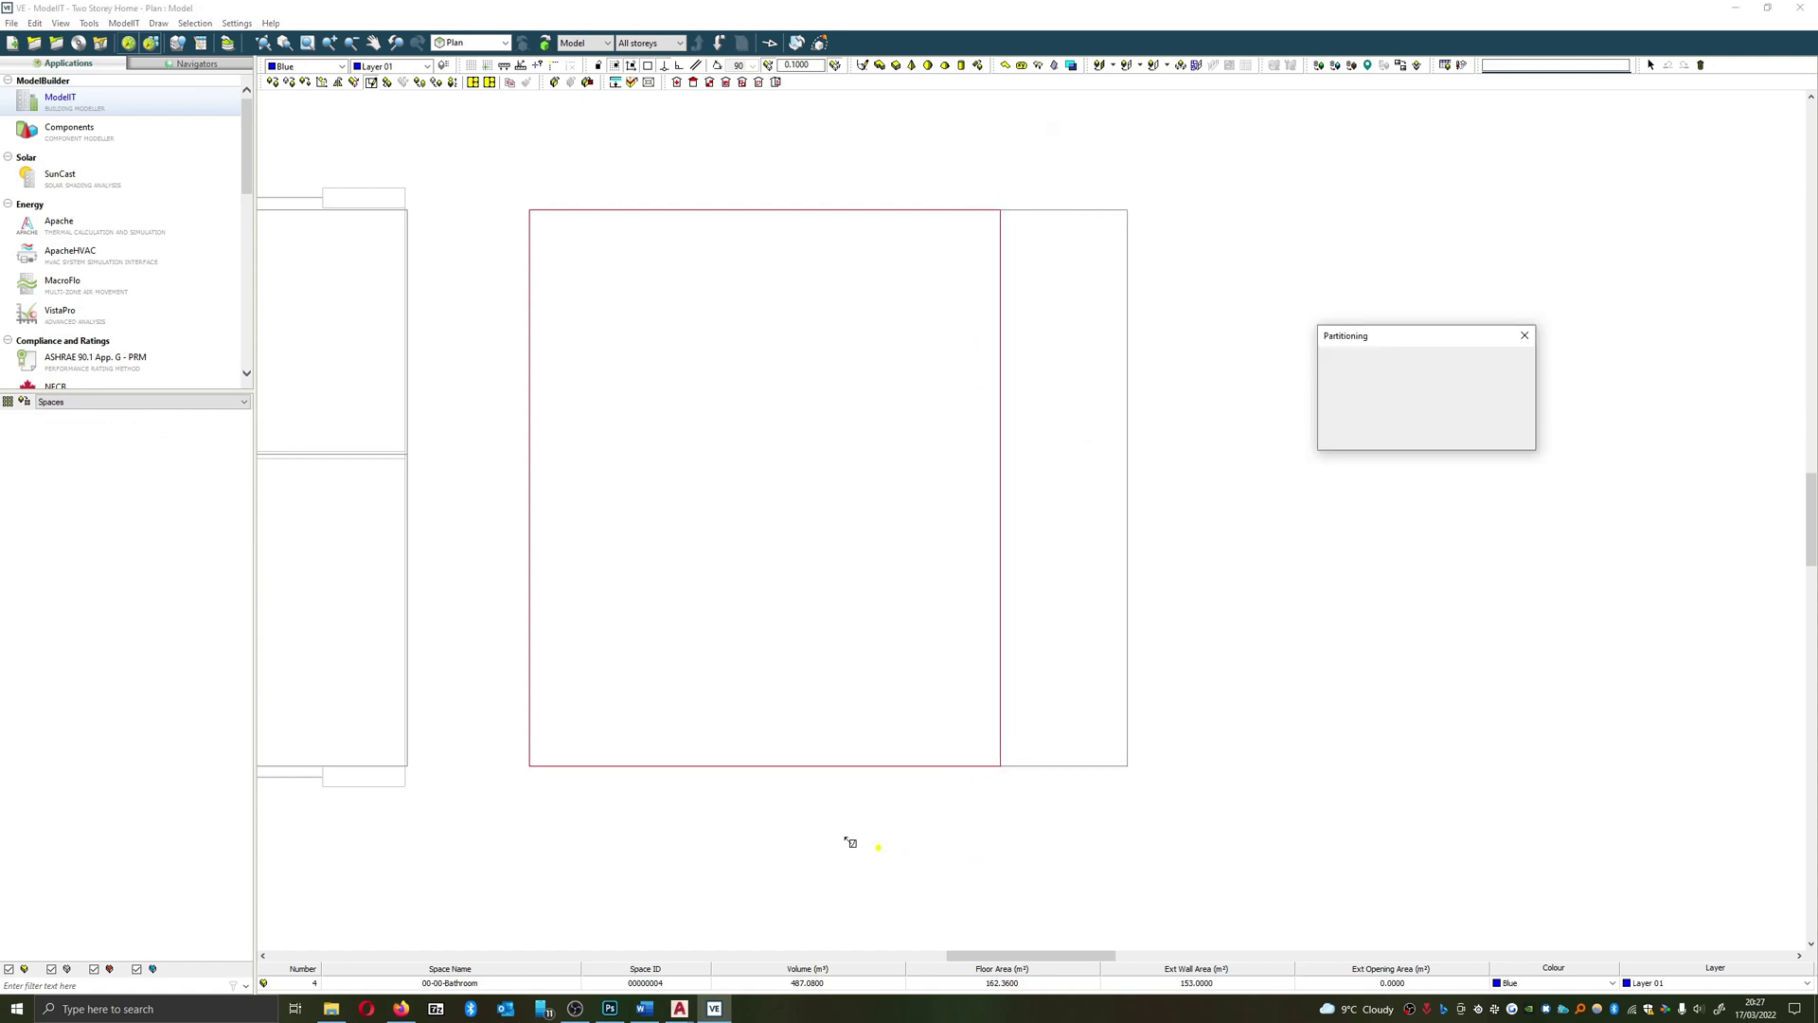
pyautogui.click(852, 175)
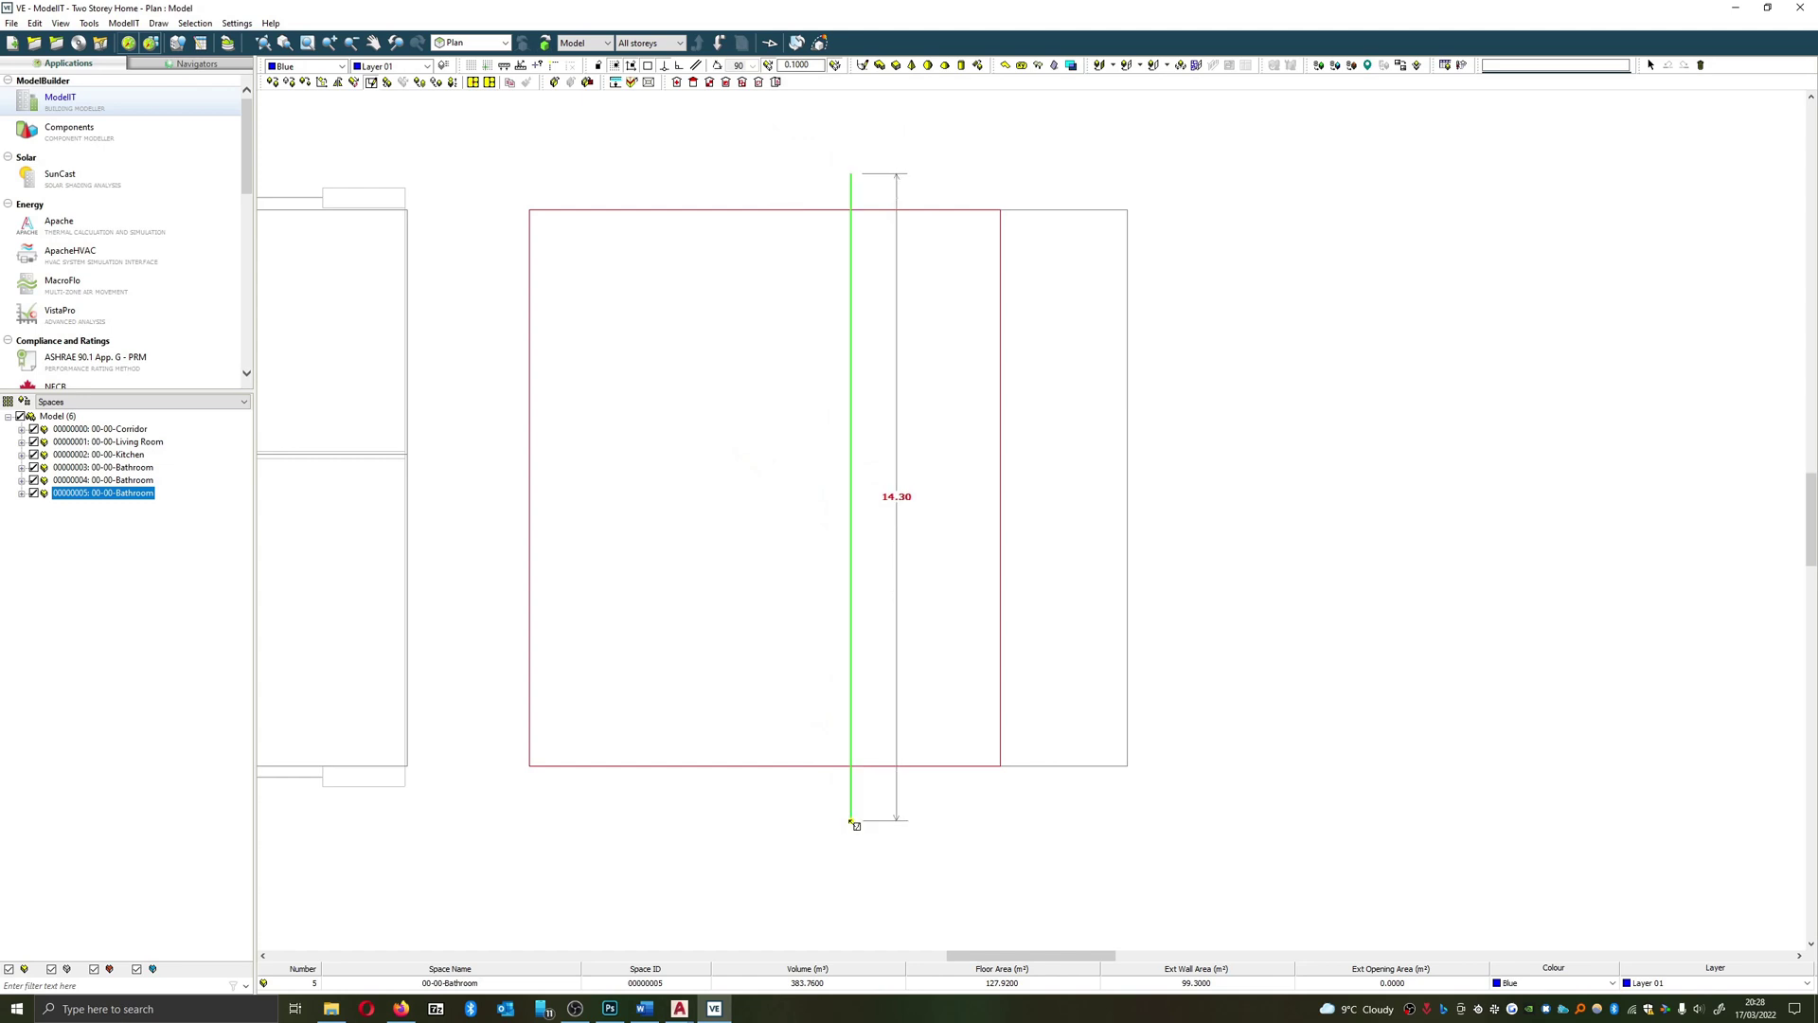
pyautogui.click(851, 822)
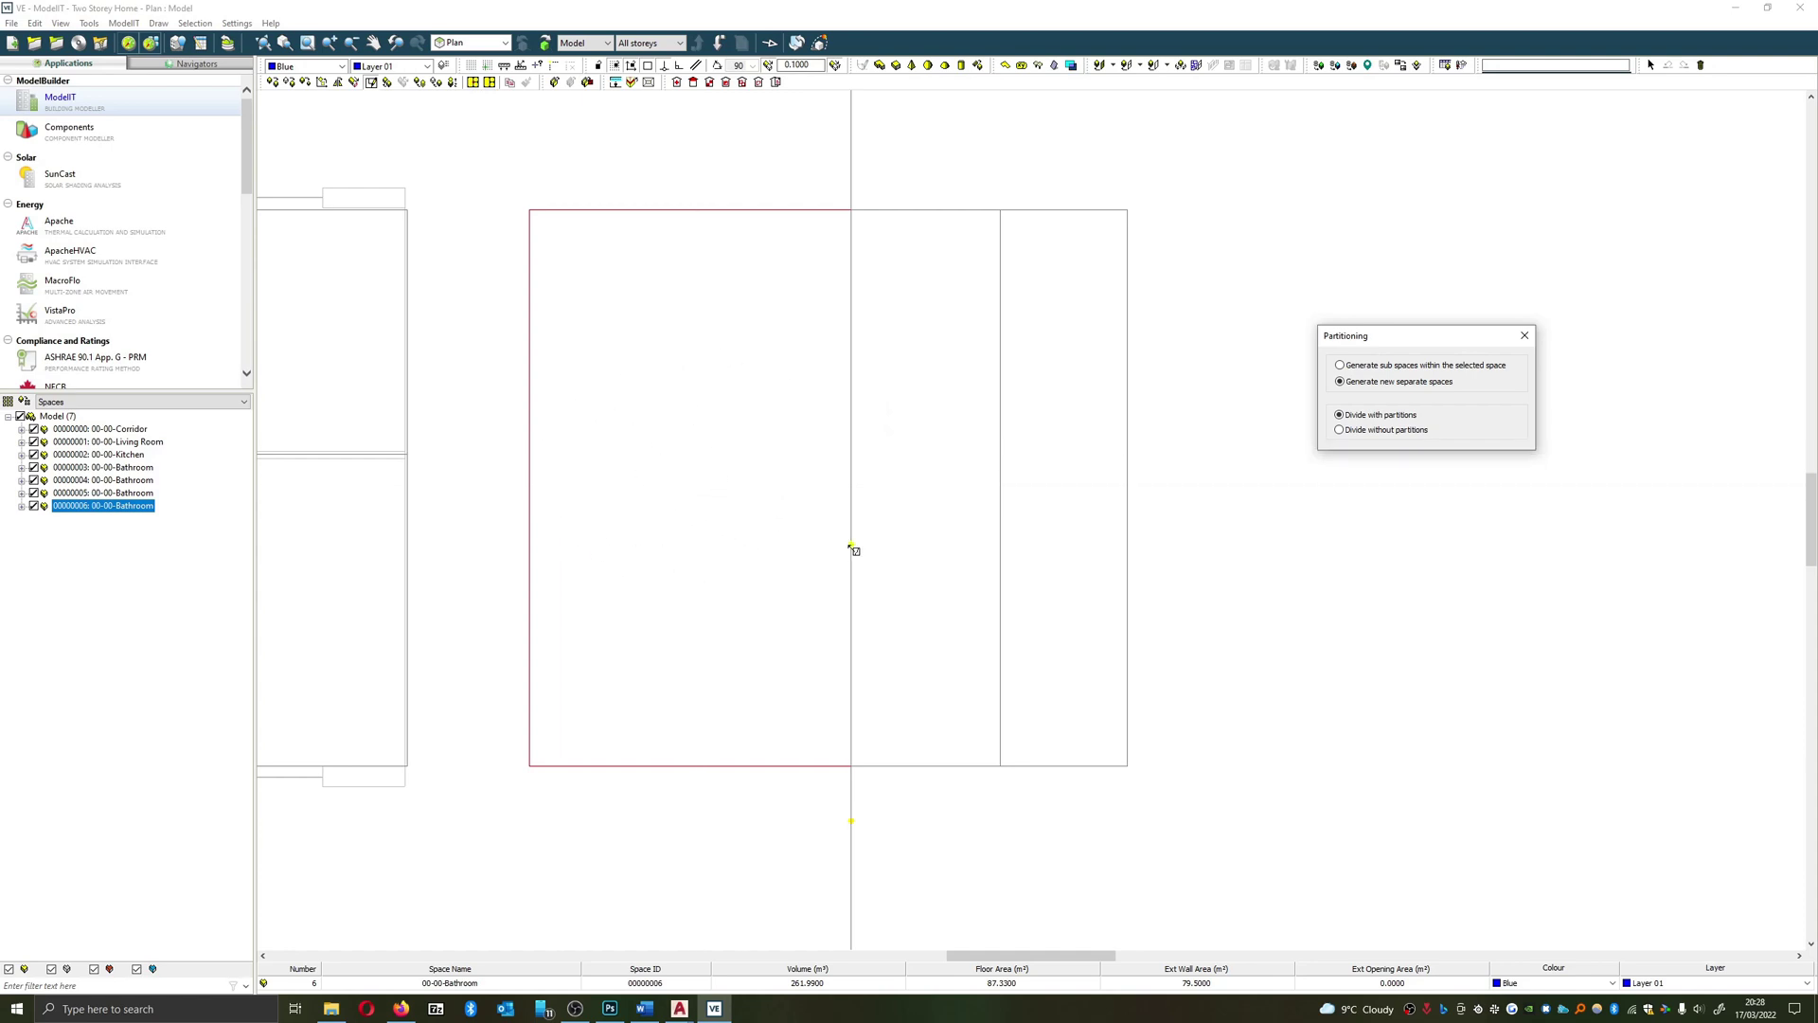
pyautogui.click(1169, 503)
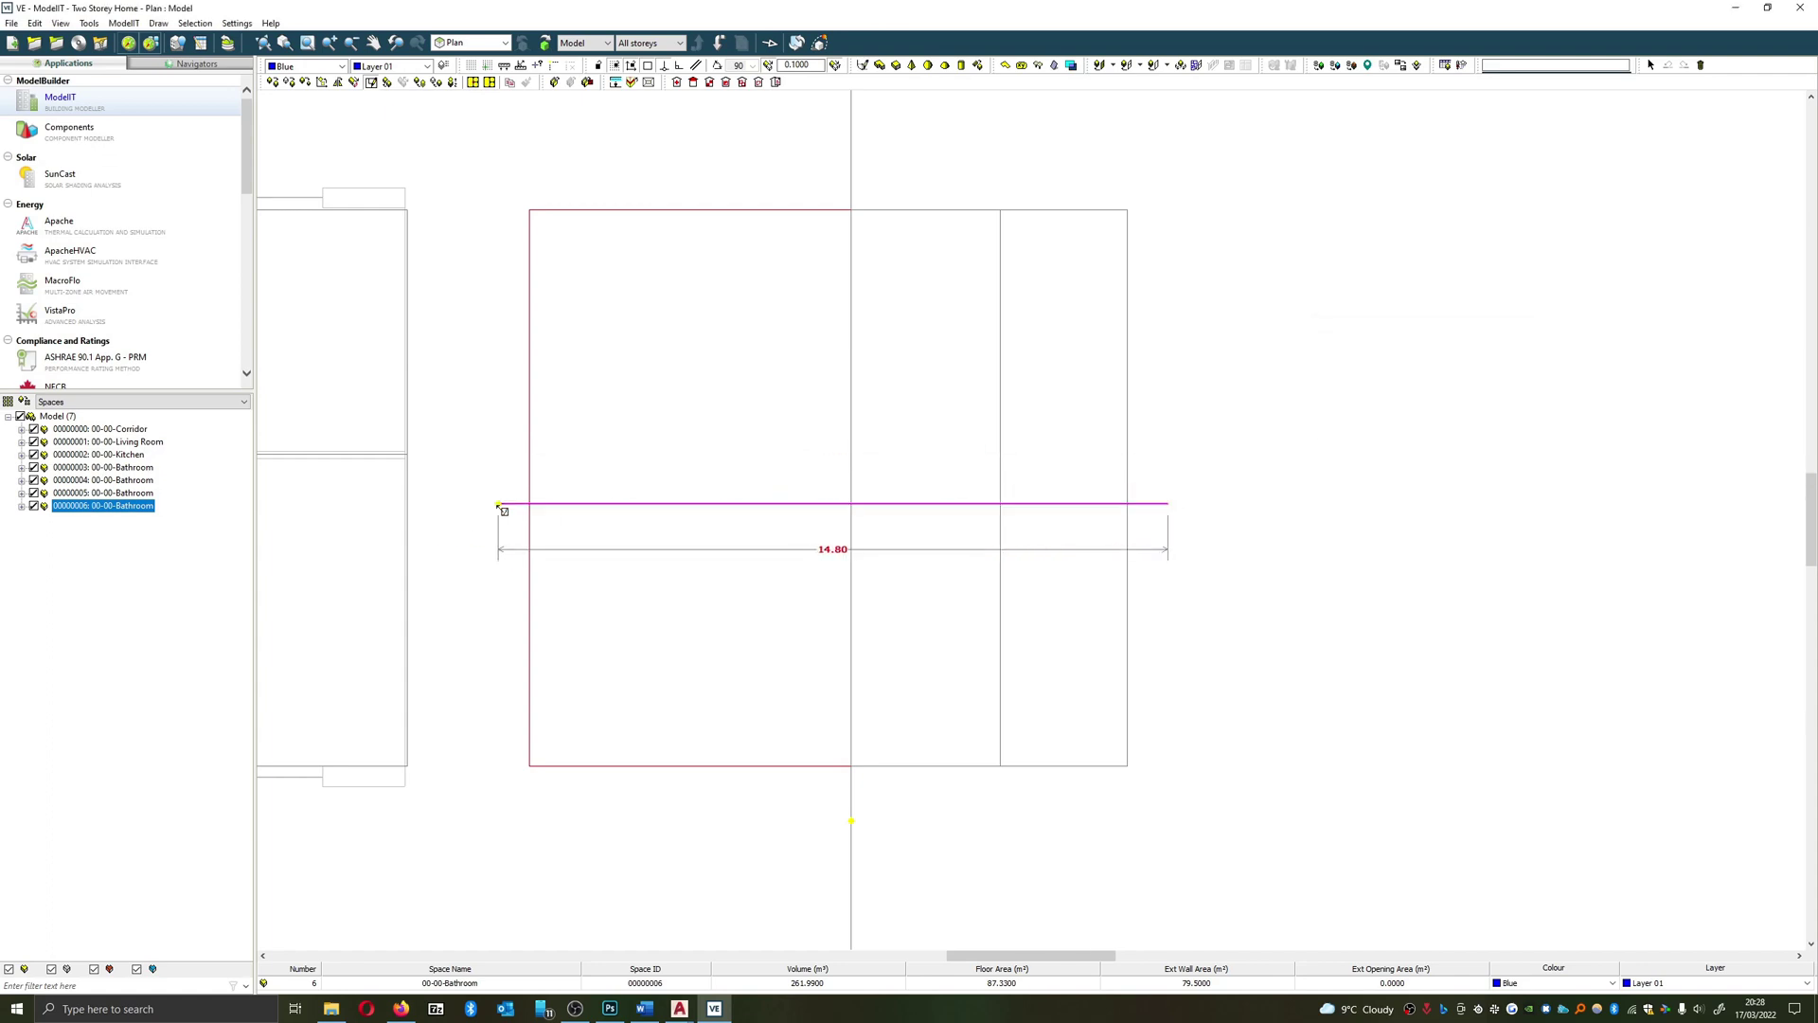
pyautogui.click(521, 507)
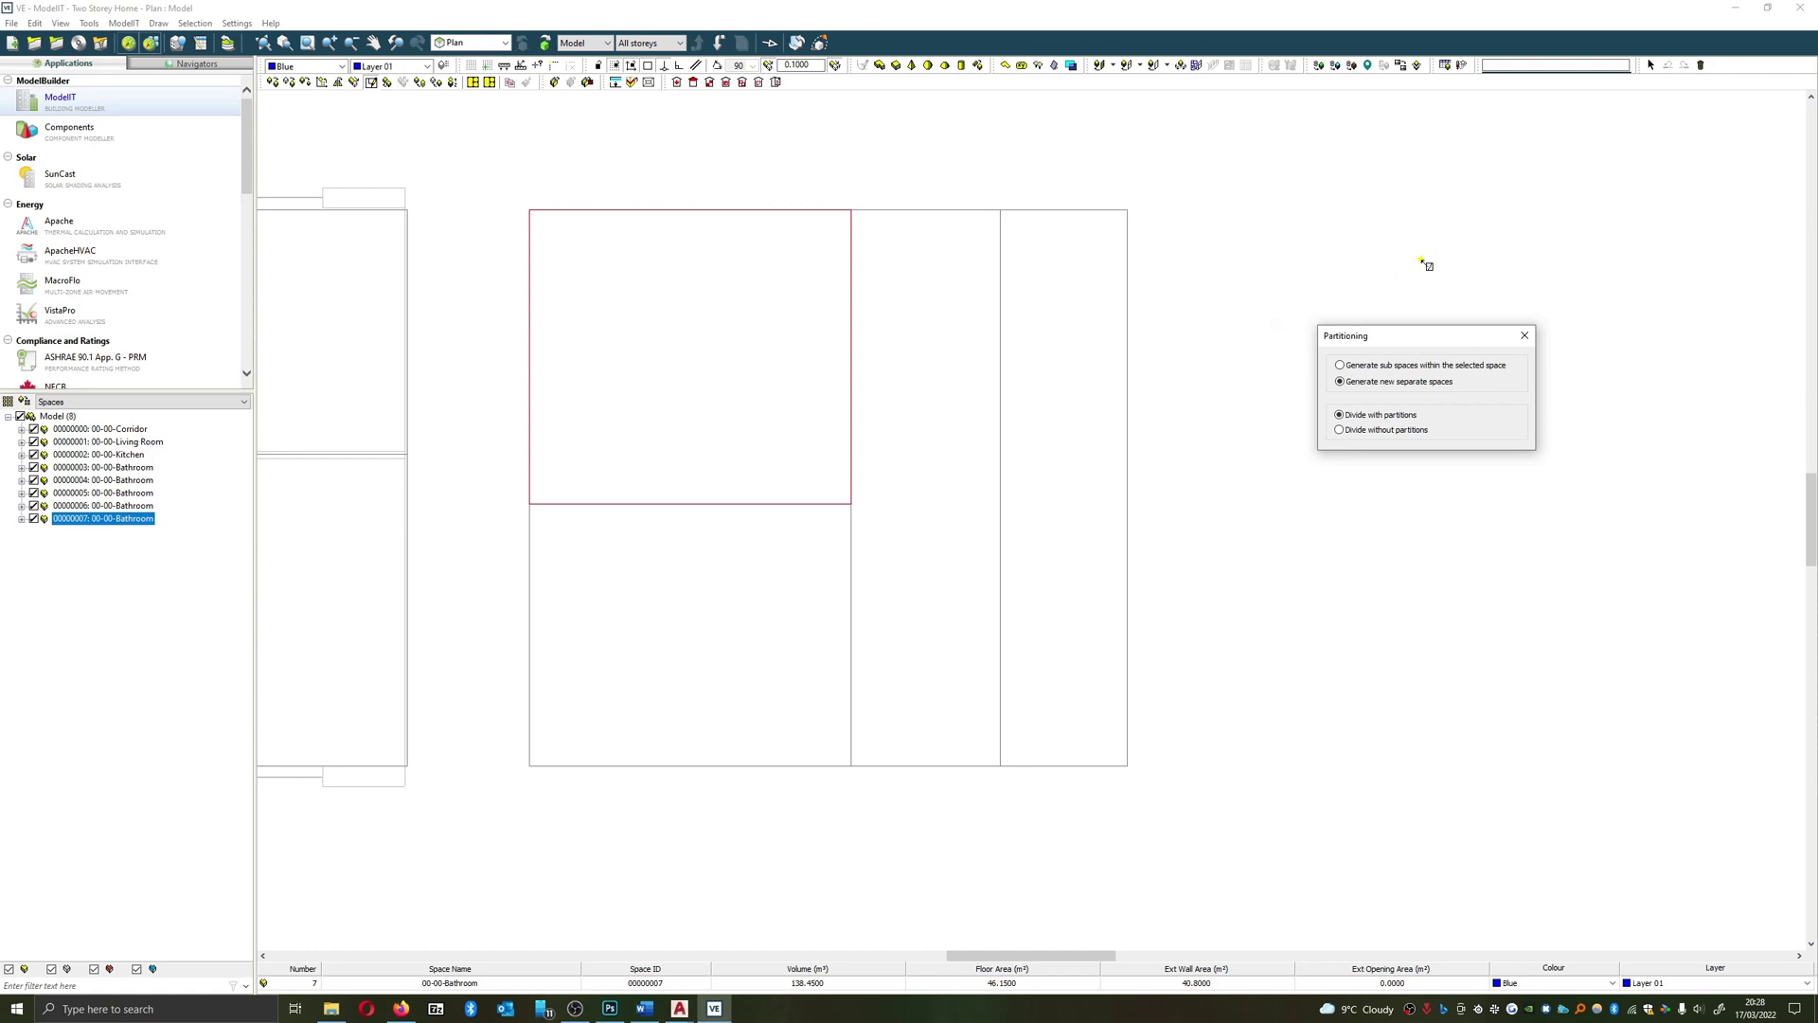
pyautogui.click(697, 171)
pyautogui.click(698, 573)
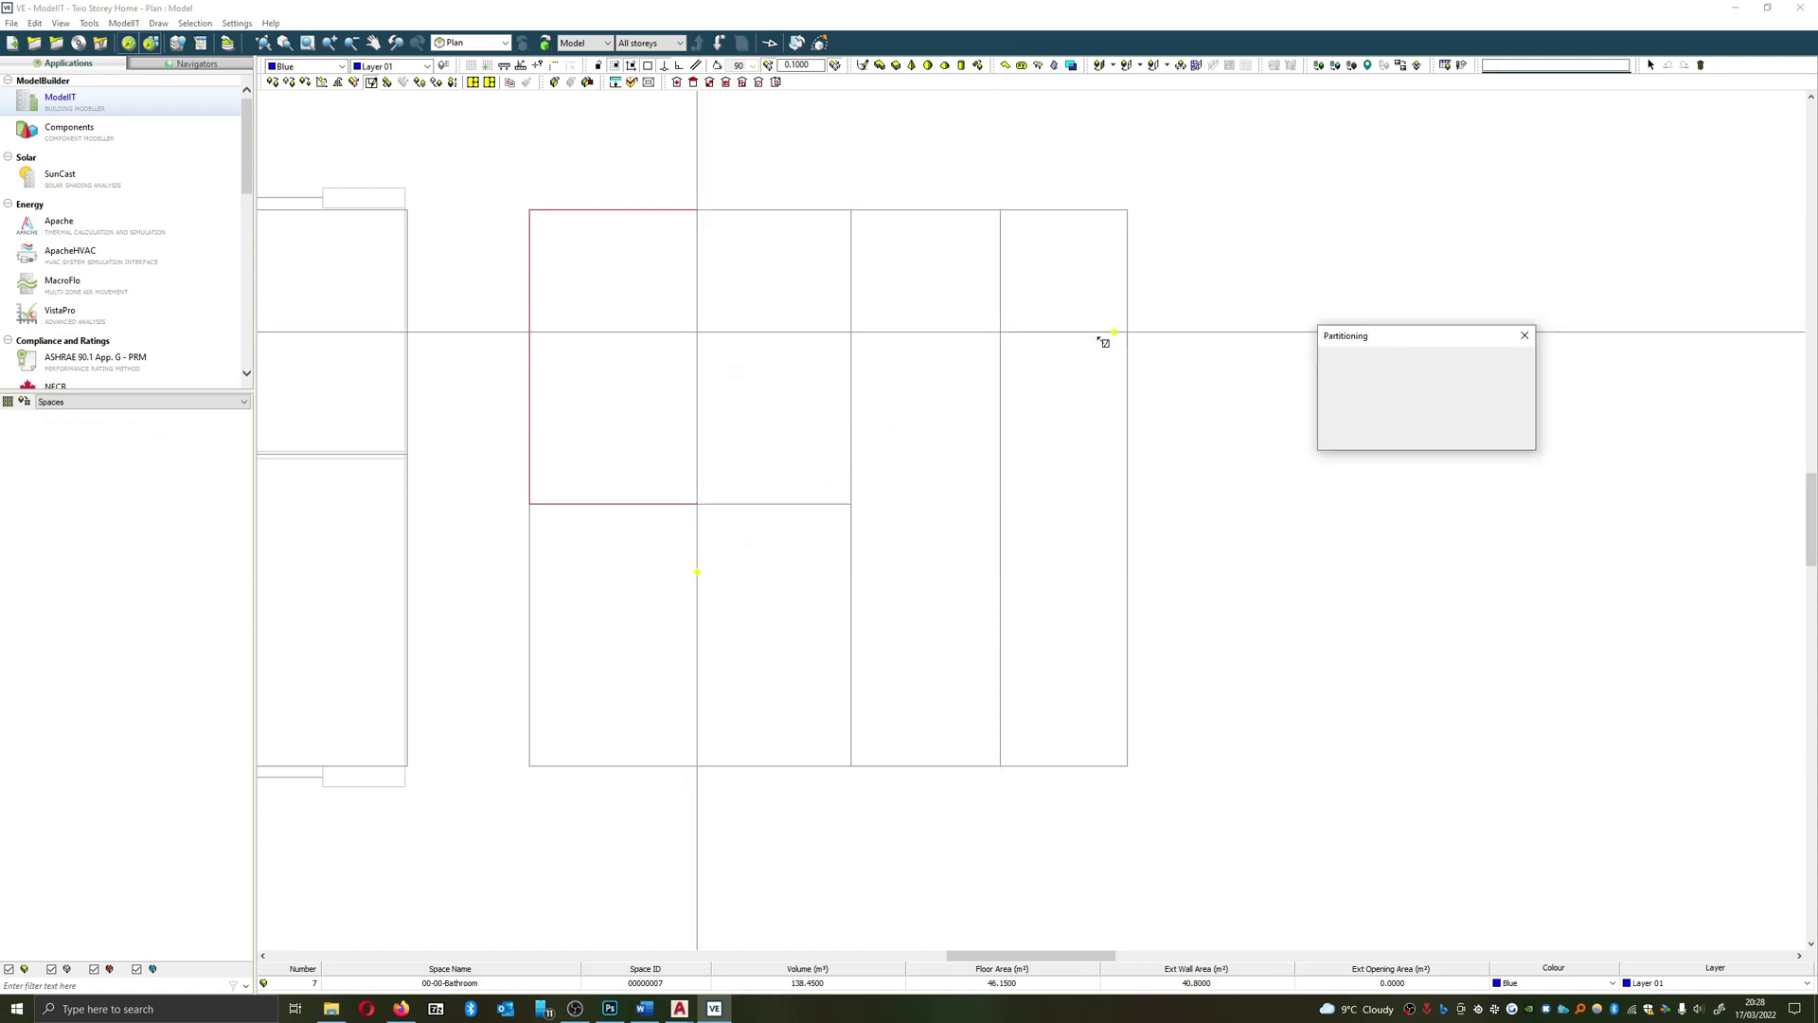